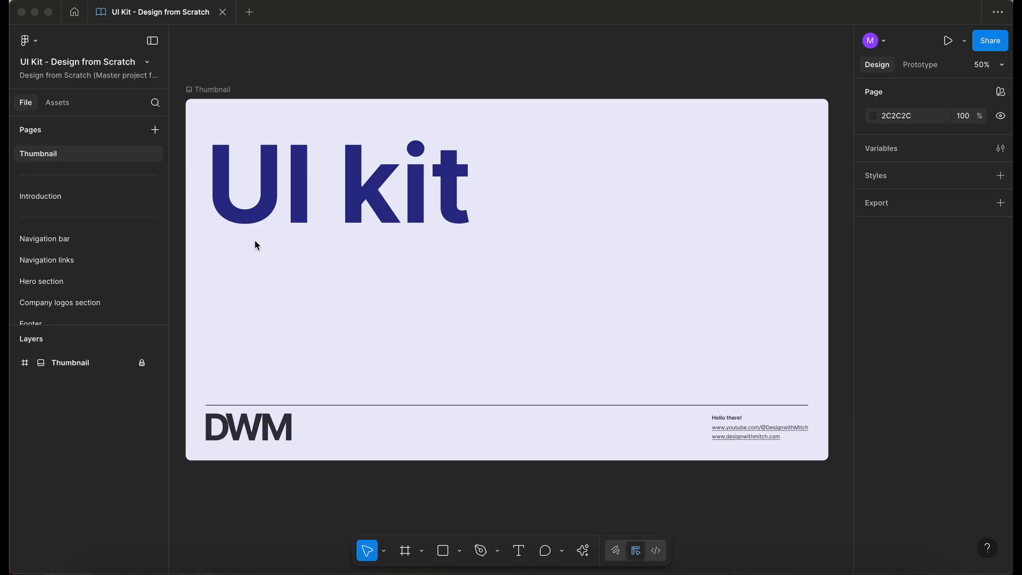
Step: Open the Carousel page from the pages list
scroll(77, 218, "down", 5)
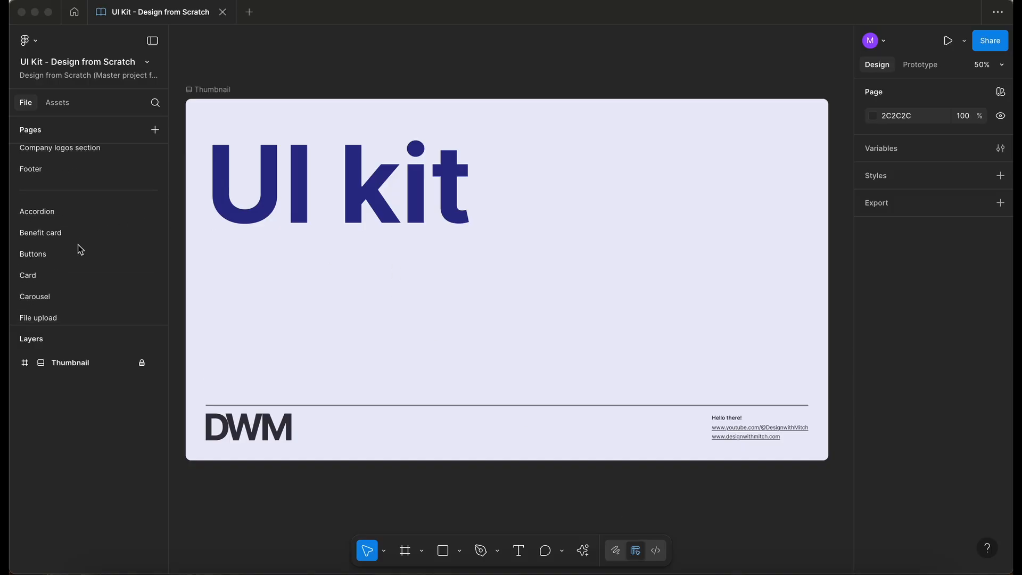
scroll(86, 257, "down", 2)
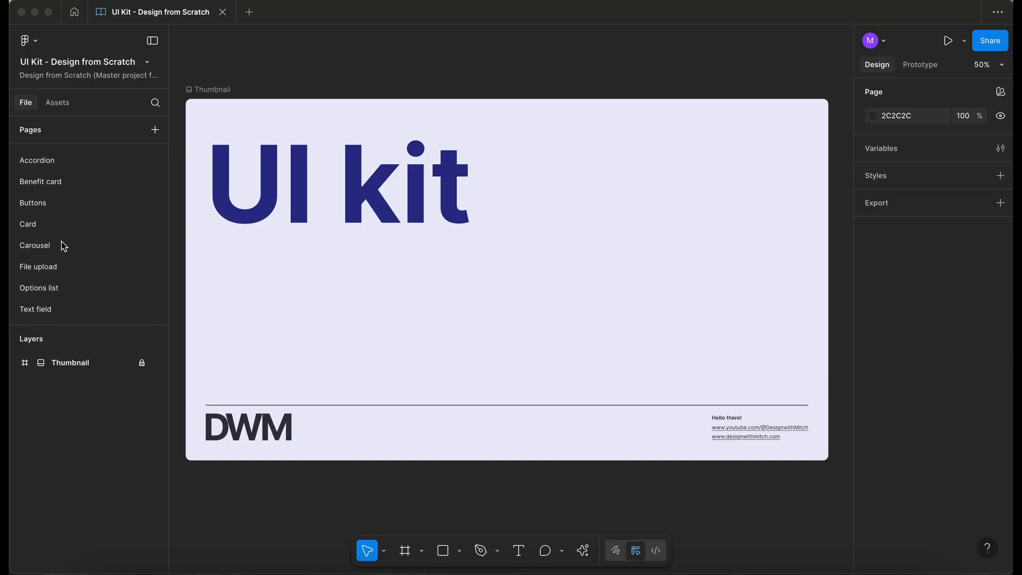
left_click(65, 245)
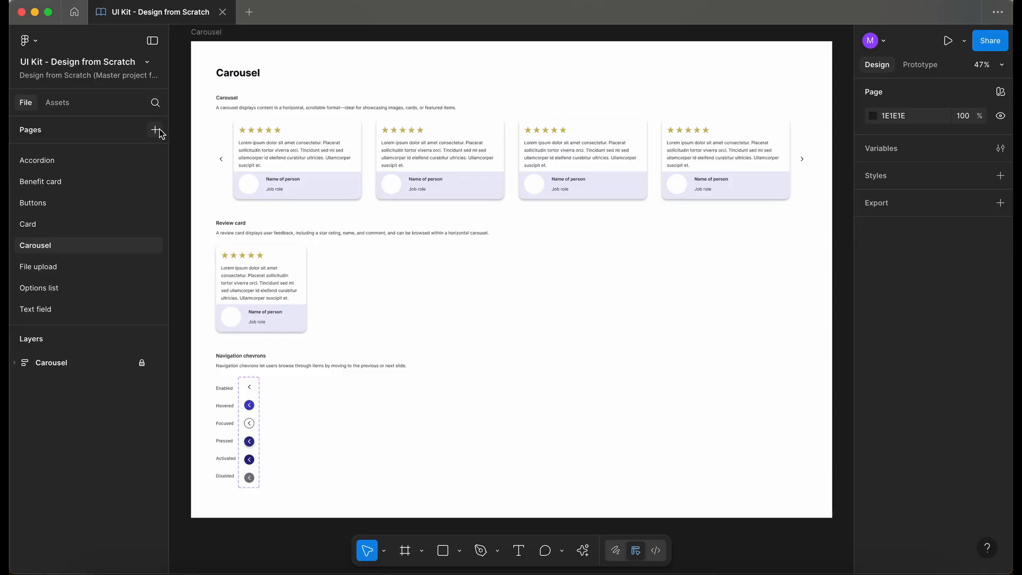
Step: Add a new page named Checkbox below the Carousel page
left_click(155, 130)
type("C")
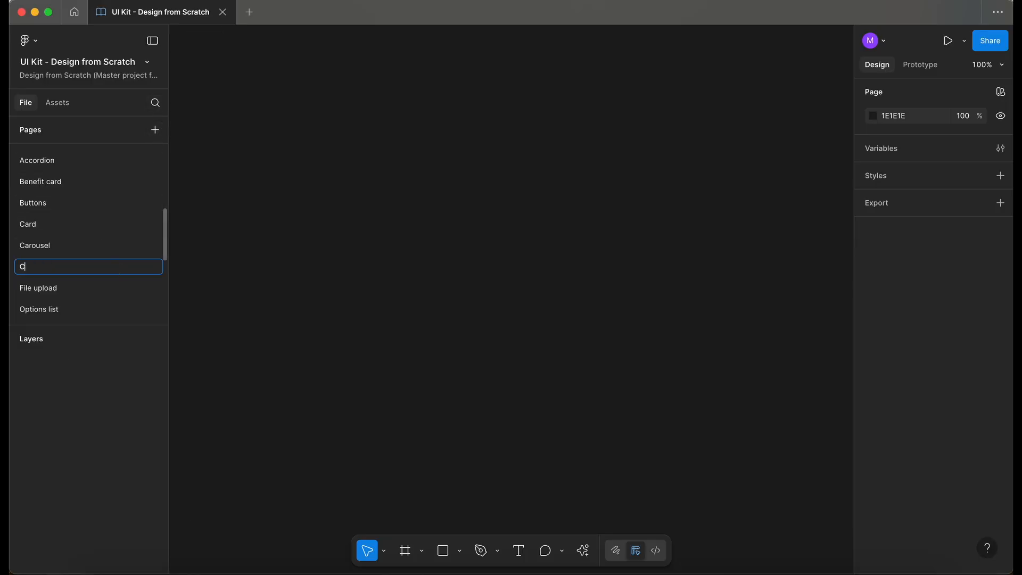
type("heckboex")
key("BackSpace")
key("BackSpace")
type("x")
key("Return")
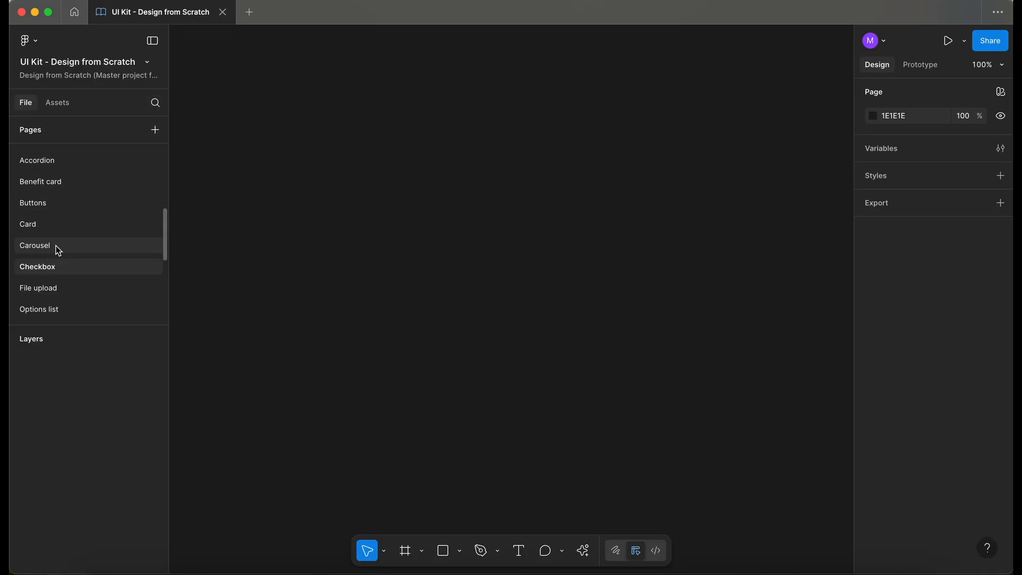
left_click(56, 245)
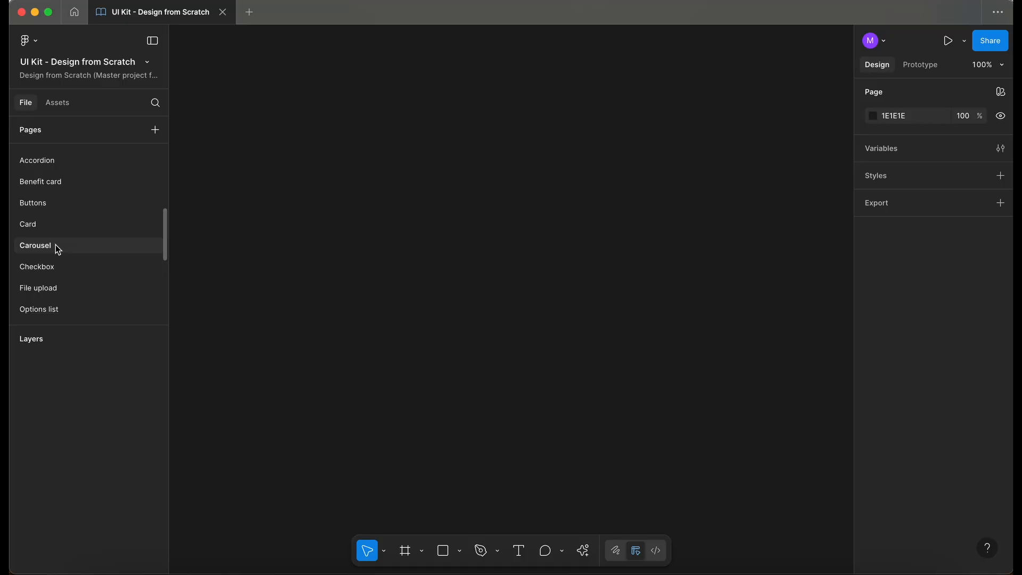
Step: Open the Text field page, select its main Text field frame and toggle the frame's lock
scroll(58, 239, "down", 1)
left_click(62, 233)
left_click(63, 297)
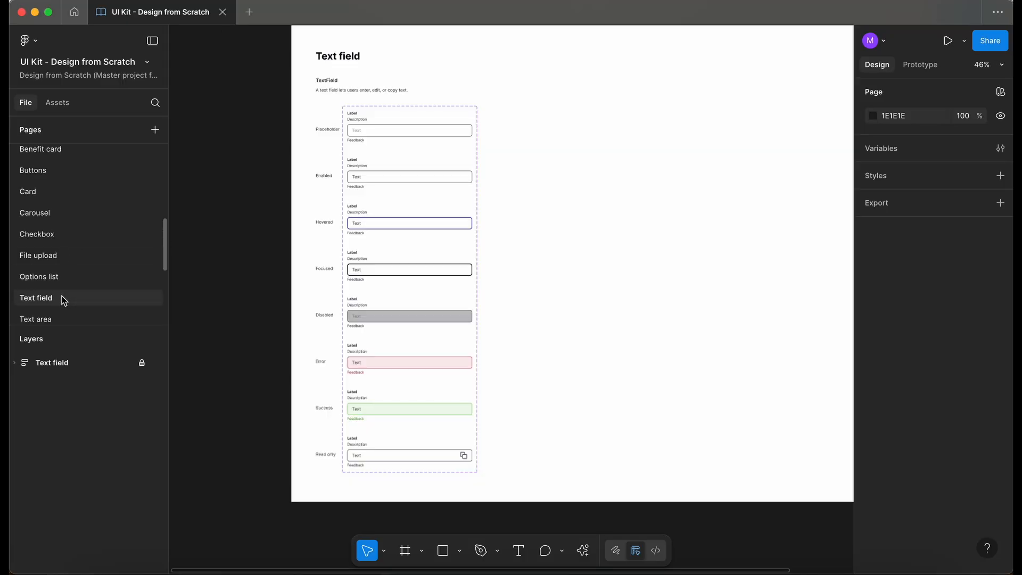
scroll(355, 130, "up", 3)
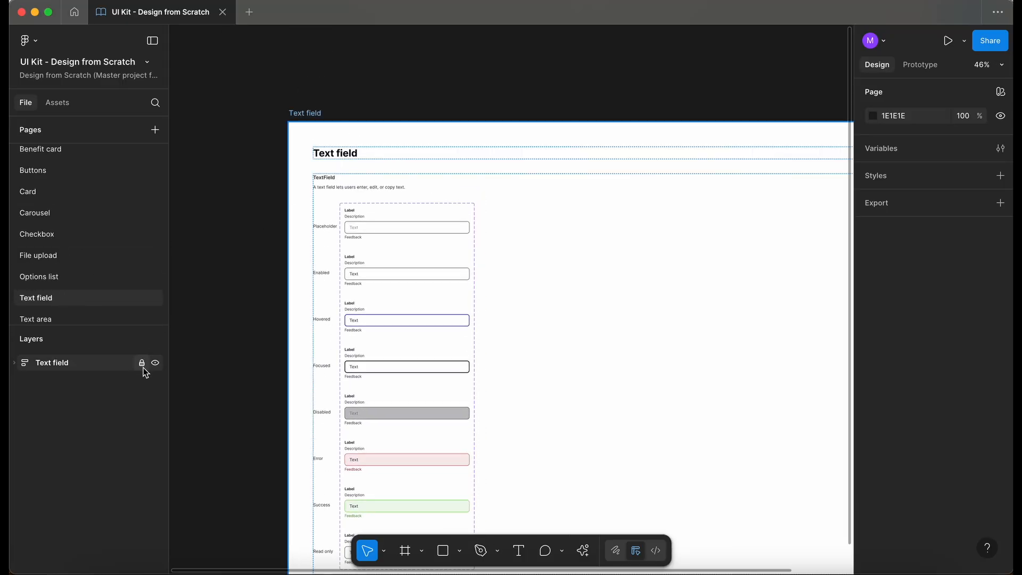
left_click(317, 116)
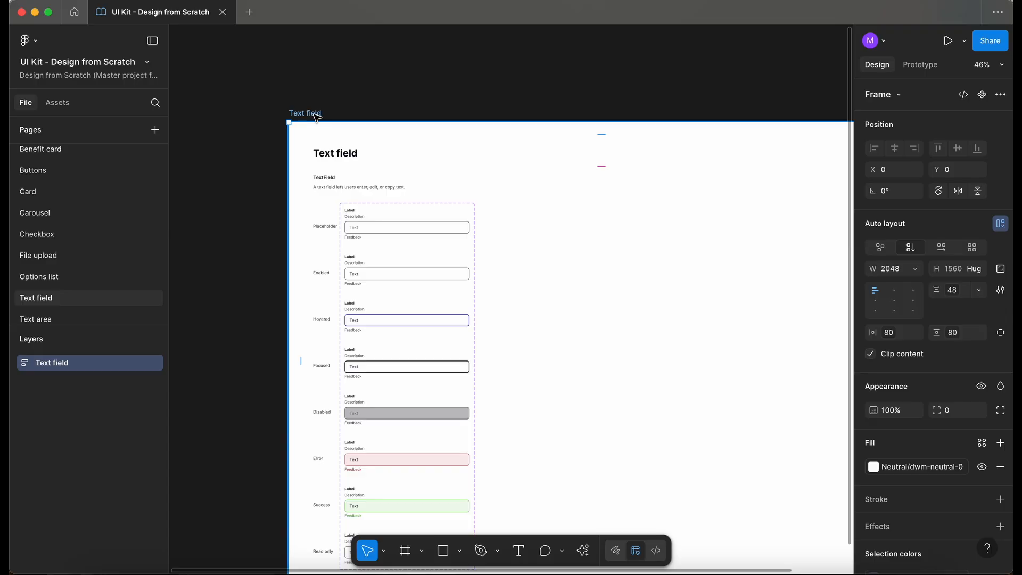
left_click(141, 364)
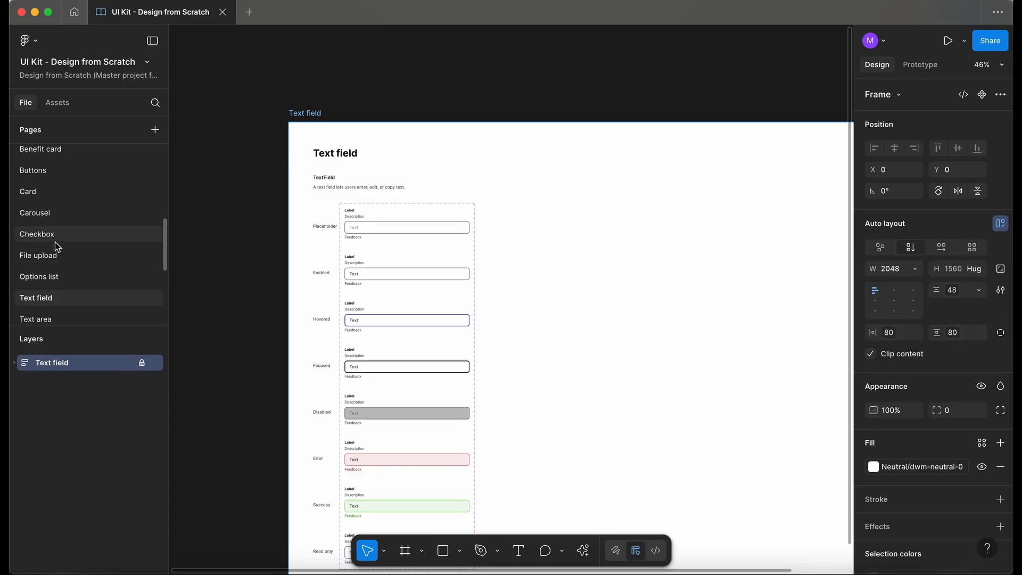
Step: Paste the Text field frame into the Checkbox page and delete its TextField component set
left_click(57, 237)
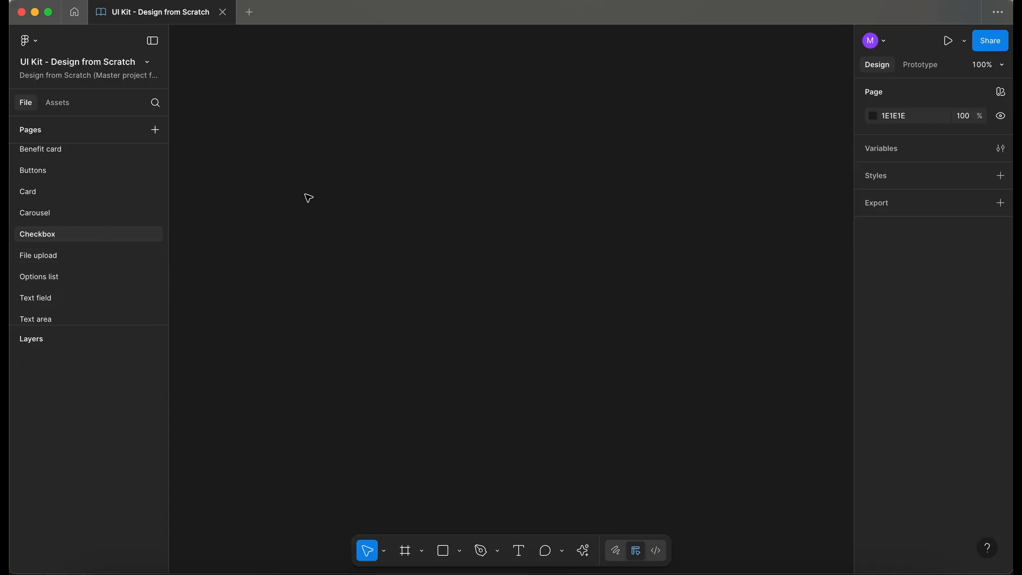
key("super+v")
scroll(336, 233, "down", 2)
scroll(336, 233, "up", 1)
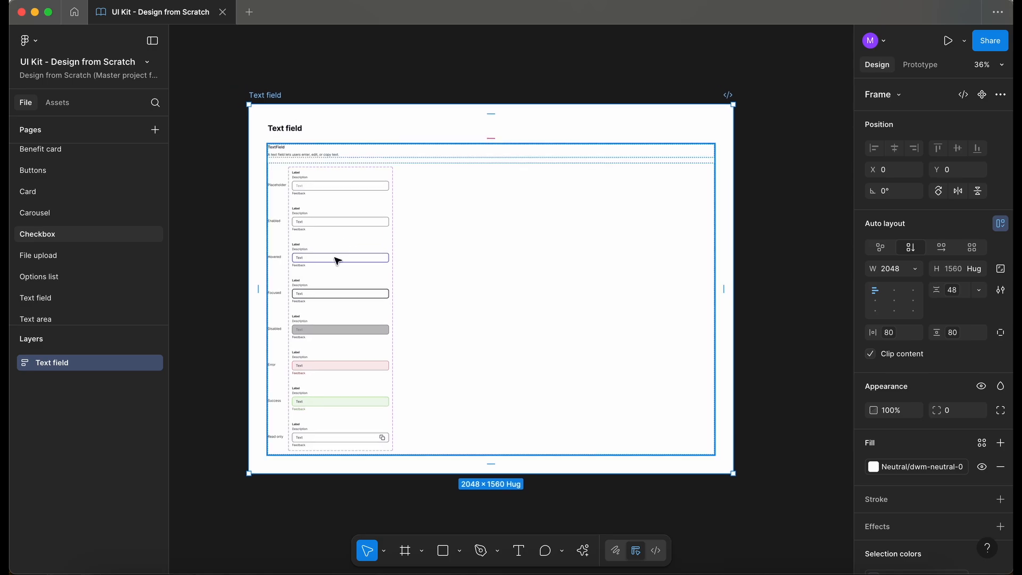
left_click(337, 260)
double_click(336, 260)
double_click(336, 259)
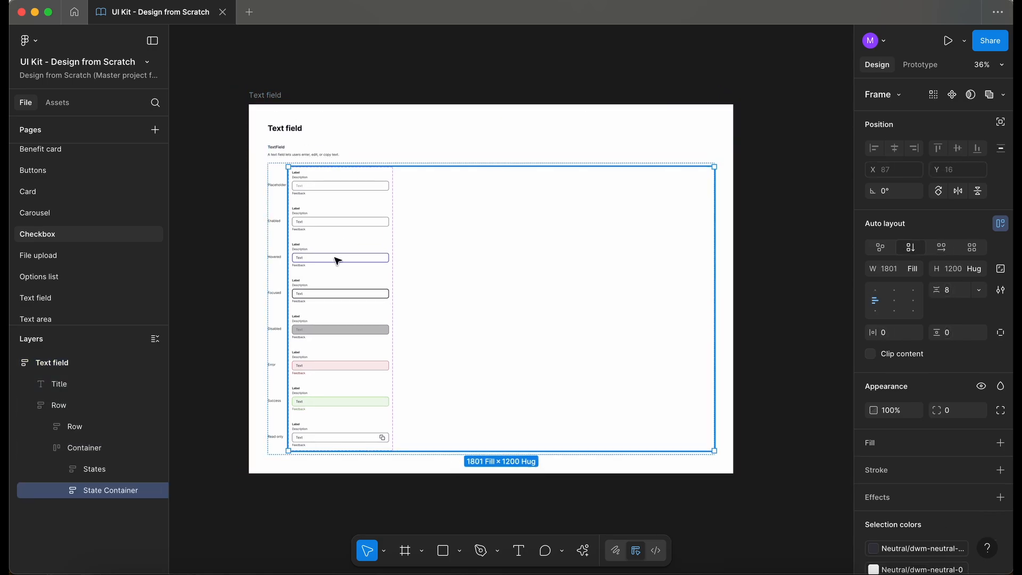
double_click(337, 260)
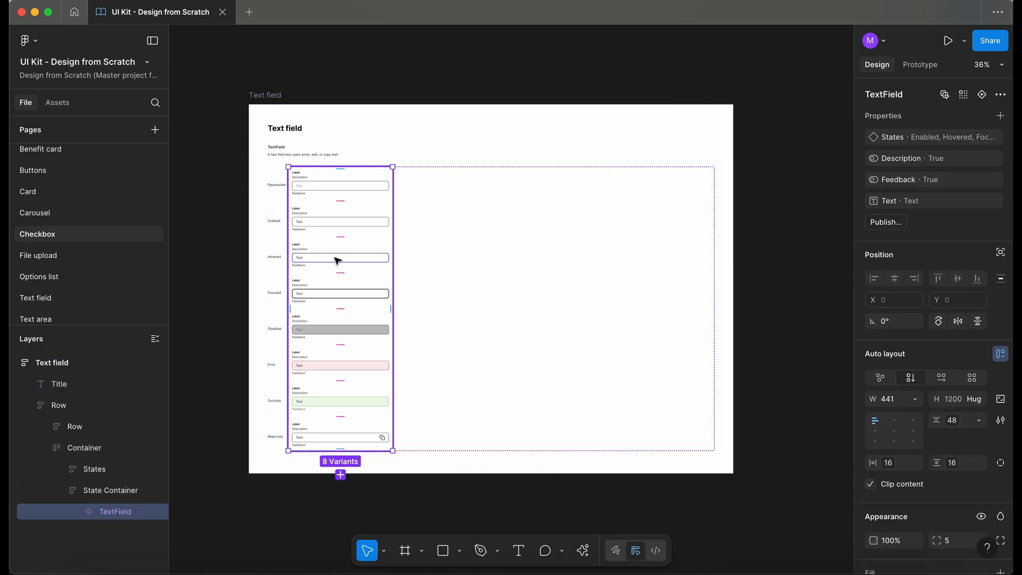
key("Delete")
Step: Draw a new frame about 1584 × 1560 left of the Checkbox frame and name it Testing
scroll(292, 230, "left", 1)
scroll(292, 106, "up", 5)
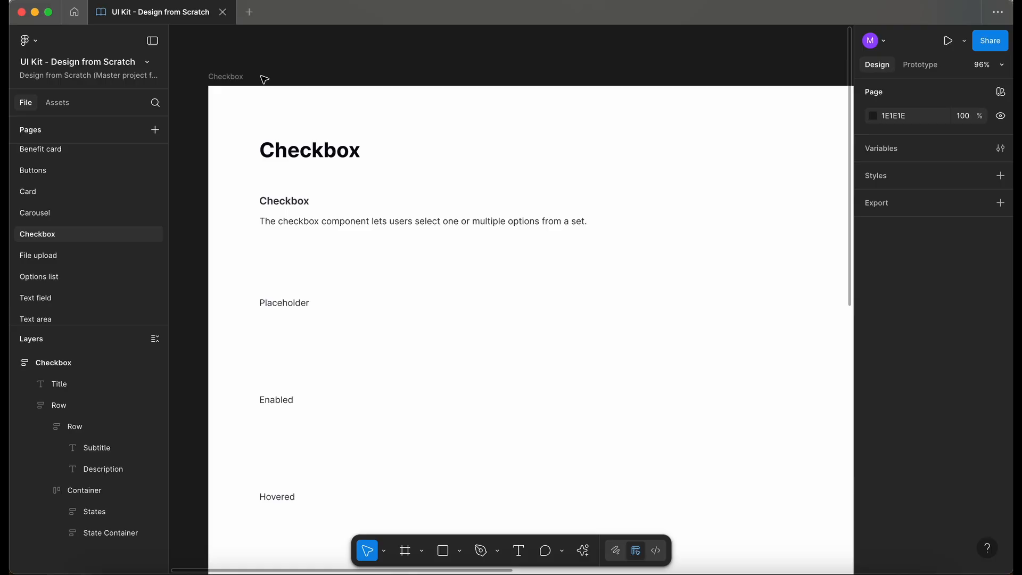
scroll(321, 66, "down", 8)
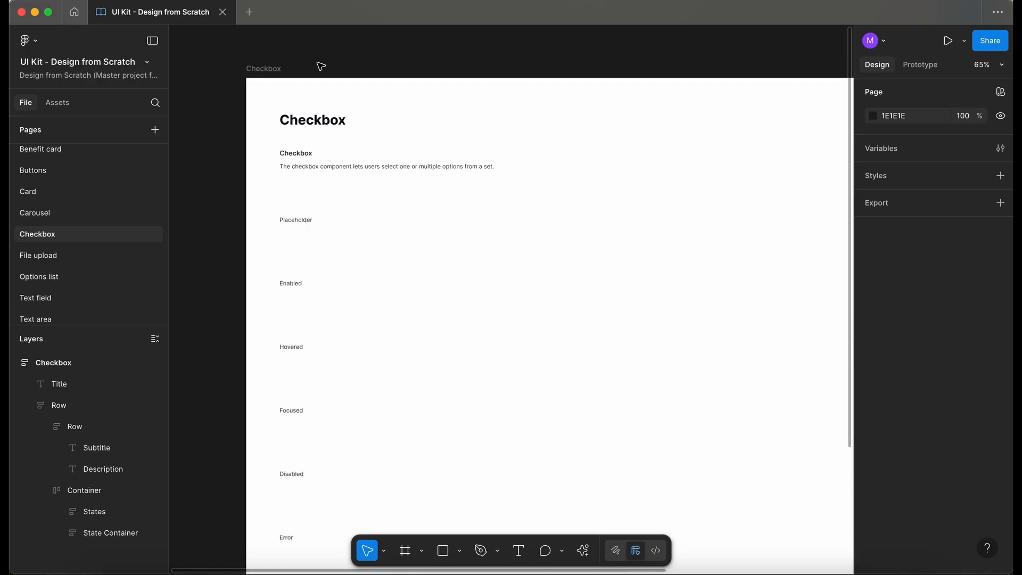
scroll(320, 68, "left", 2)
scroll(320, 68, "down", 1)
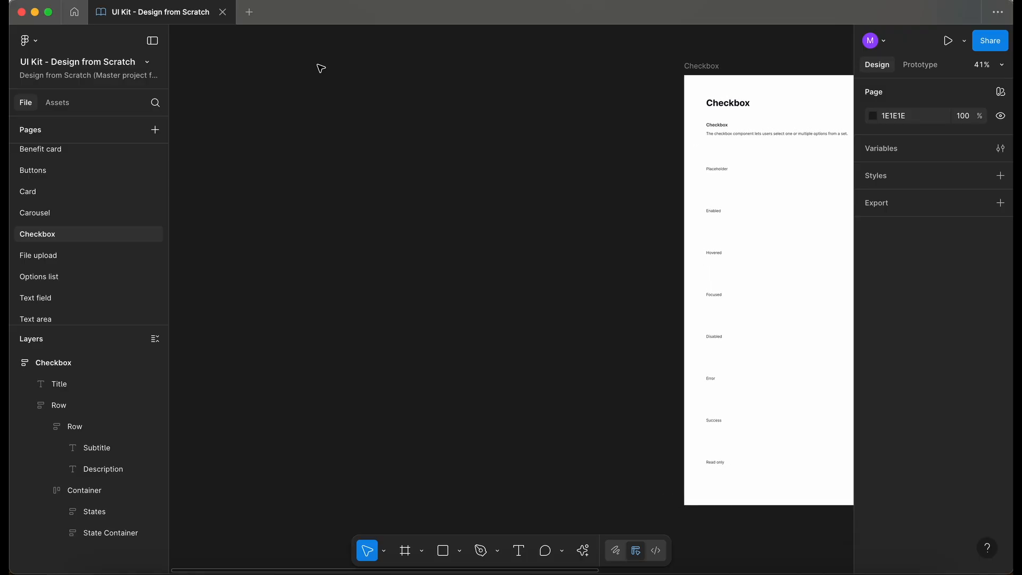
key("f")
left_click_drag(226, 86, 663, 505)
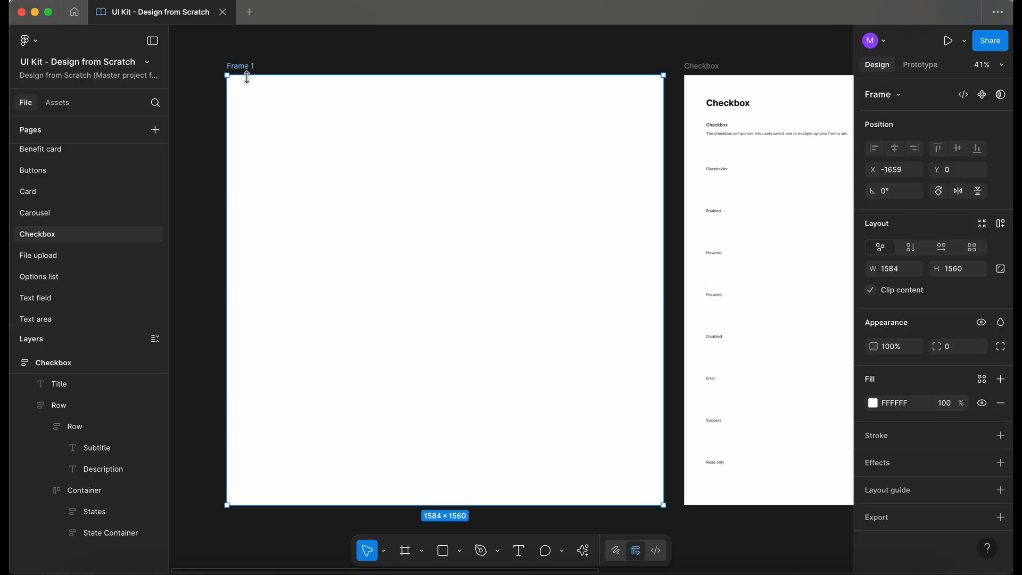
double_click(234, 66)
type("Testing")
key("Return")
Step: Move the States column from the Checkbox frame into the Testing frame
left_click(722, 215, "super")
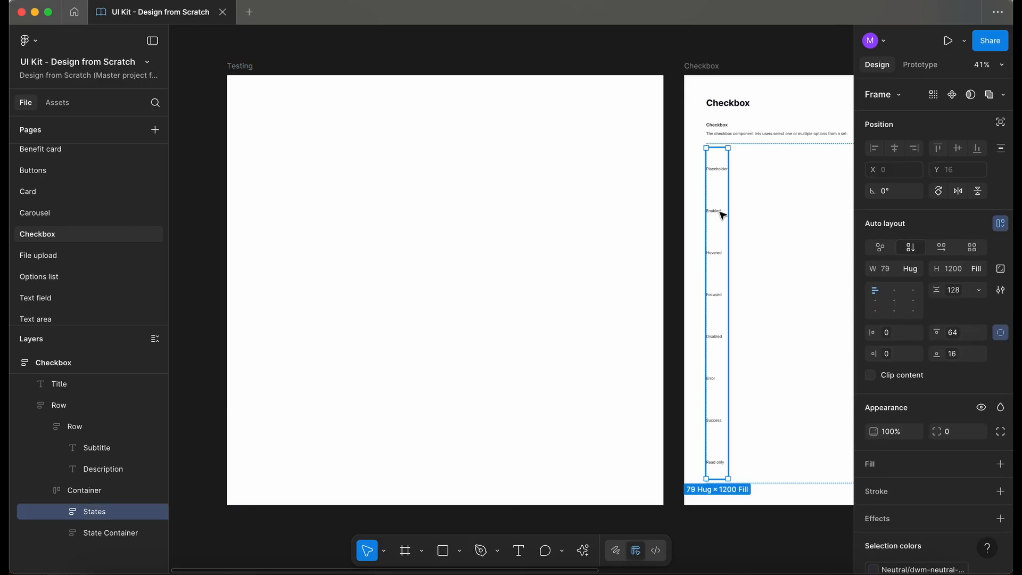
left_click_drag(723, 215, 262, 183)
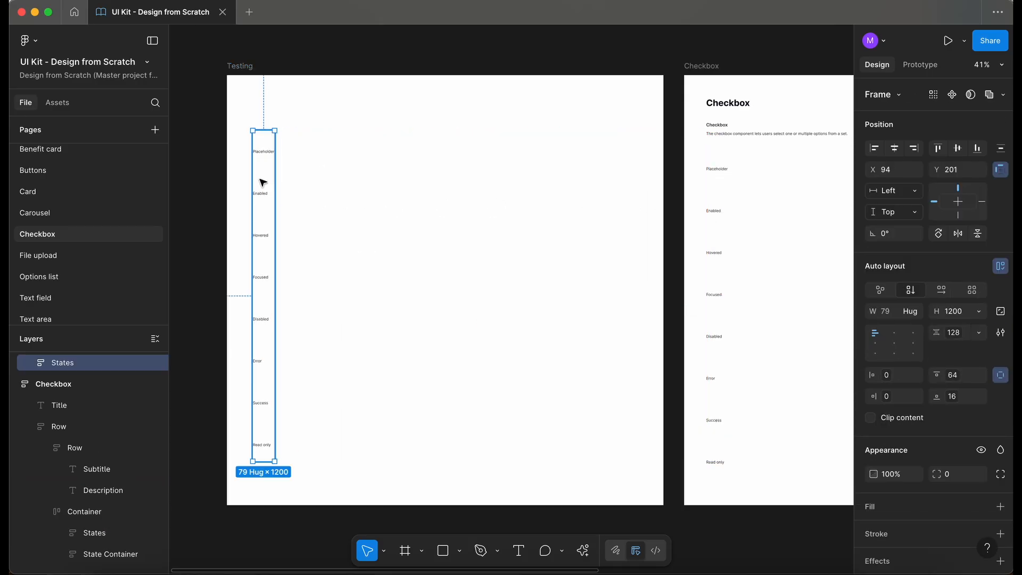
scroll(260, 176, "up", 2)
scroll(260, 175, "up", 3)
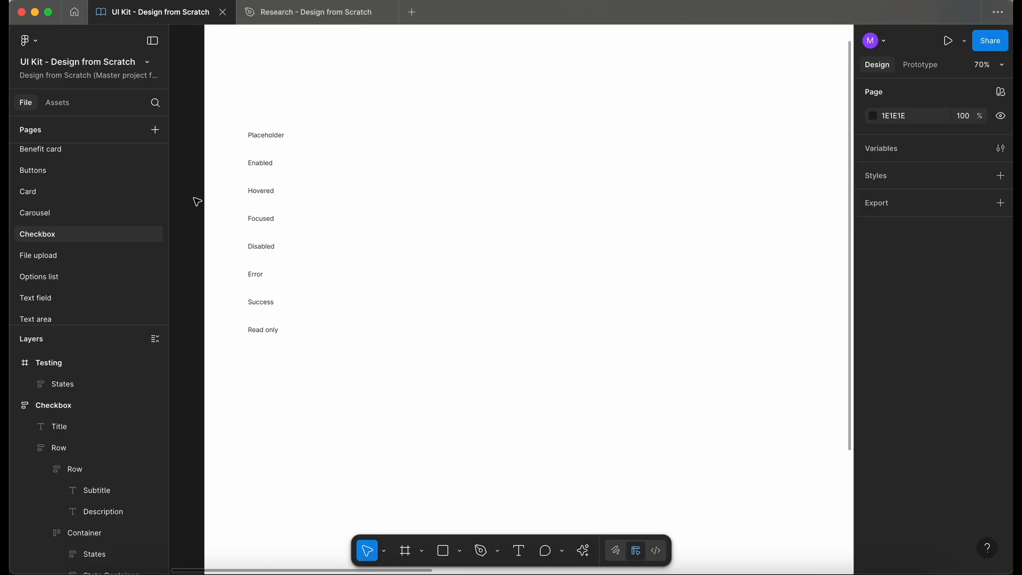
Step: Switch to the Research file and unlock the Sketches layer
left_click(308, 18)
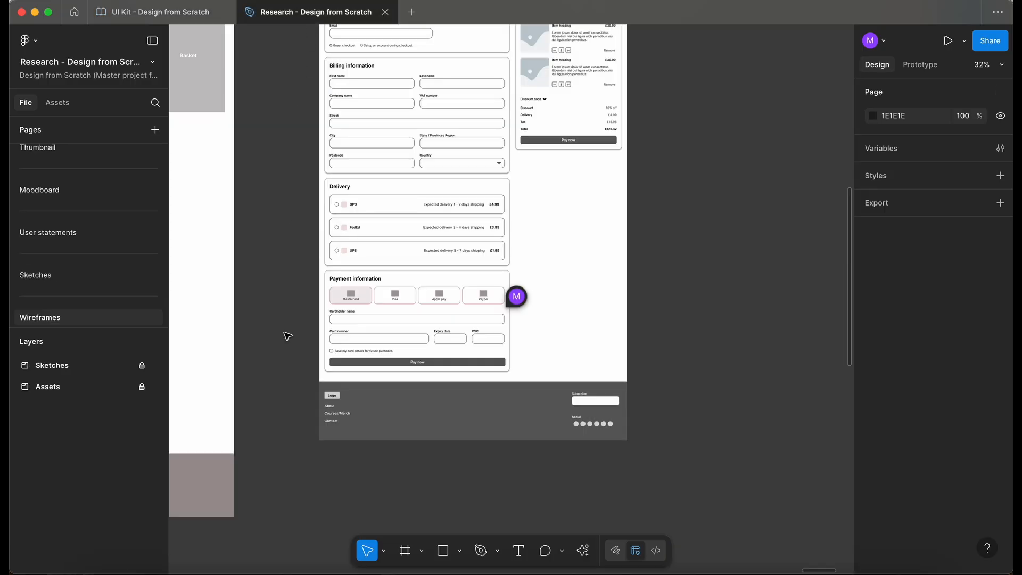
scroll(335, 358, "up", 5)
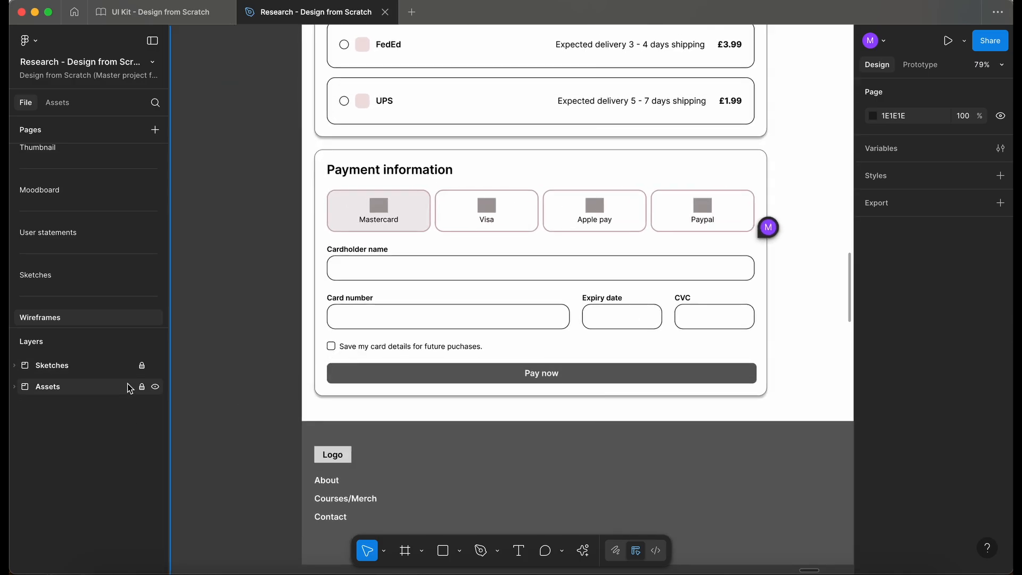
left_click(141, 365)
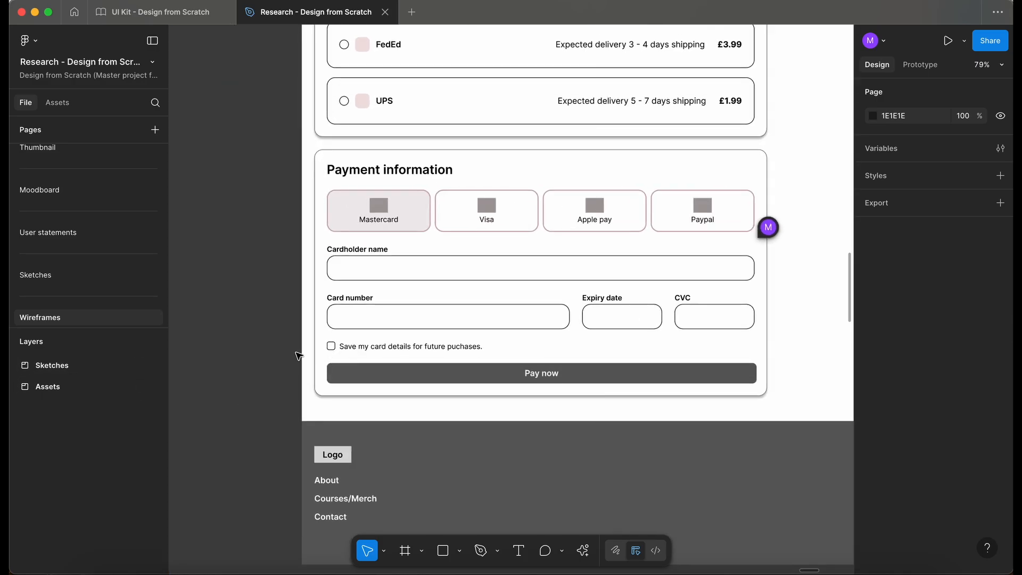
Step: Select the 'Save my card details' checkbox row in the Payment information wireframe
scroll(298, 356, "up", 5)
left_click(412, 339)
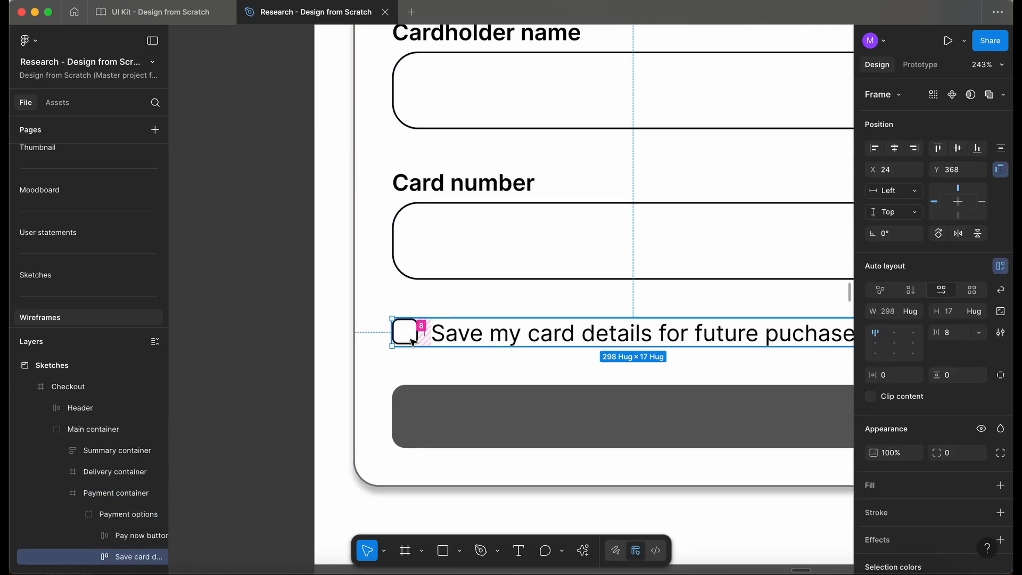
double_click(412, 341)
scroll(412, 341, "right", 1)
scroll(412, 341, "down", 1)
left_click(428, 315)
double_click(426, 286)
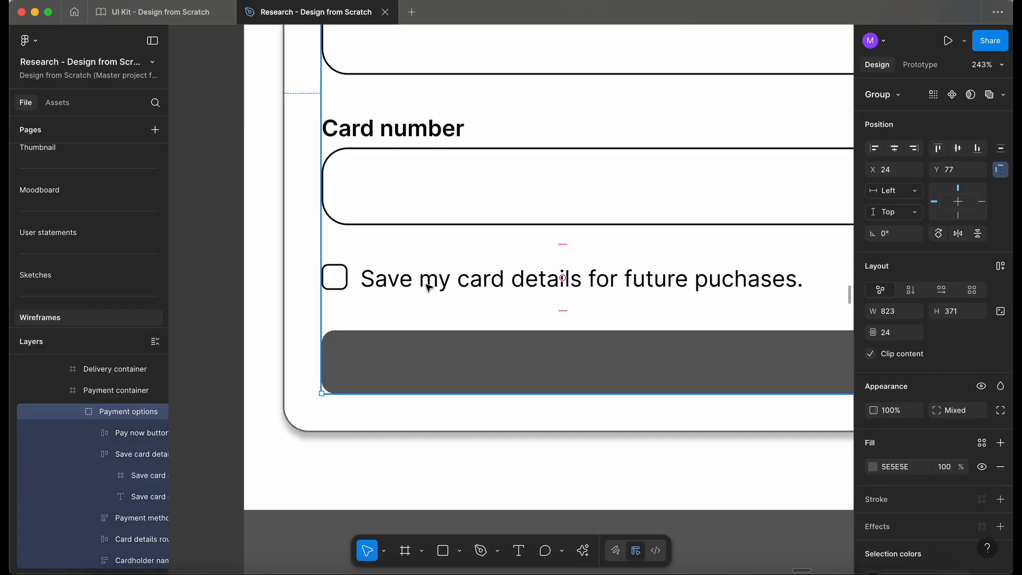
double_click(427, 288)
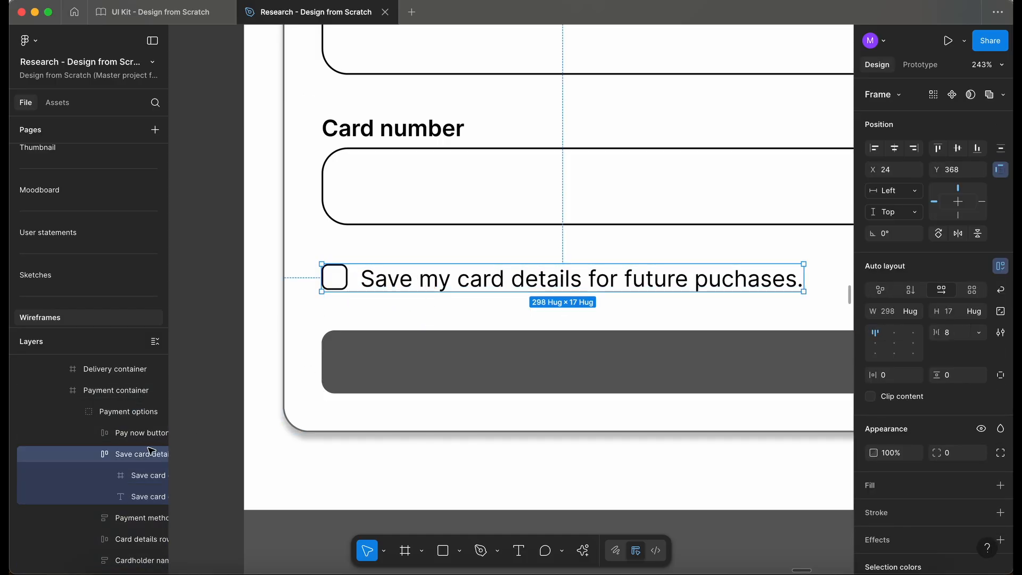
Step: Collapse the Sketches layer and lock both the Sketches and Assets layers again
scroll(79, 458, "up", 4)
left_click(14, 365)
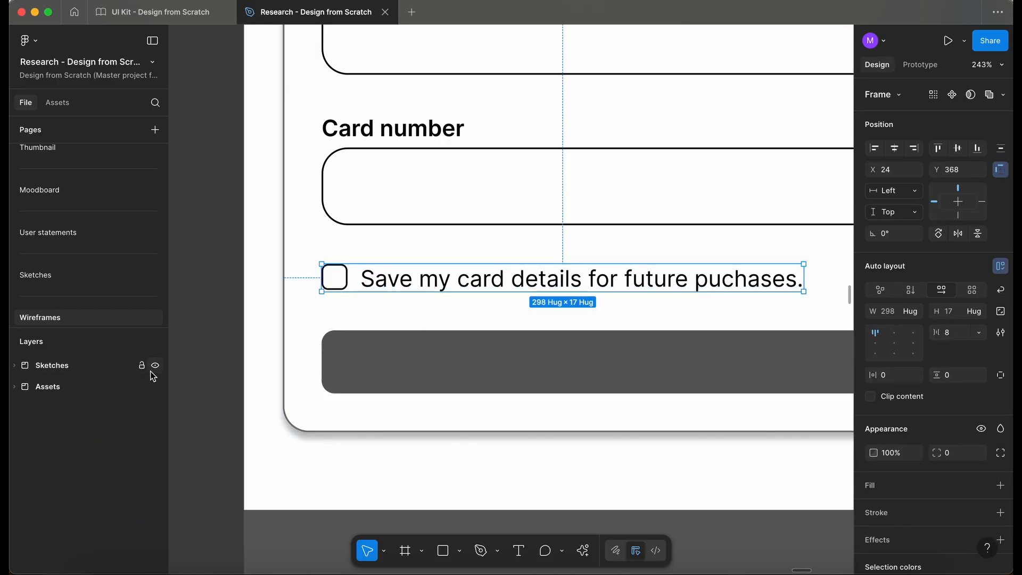
left_click(141, 366)
left_click(142, 387)
key("shift+1")
Step: Close the Research file, paste the save-card-details row into the Testing frame and move it near the top
left_click(385, 12)
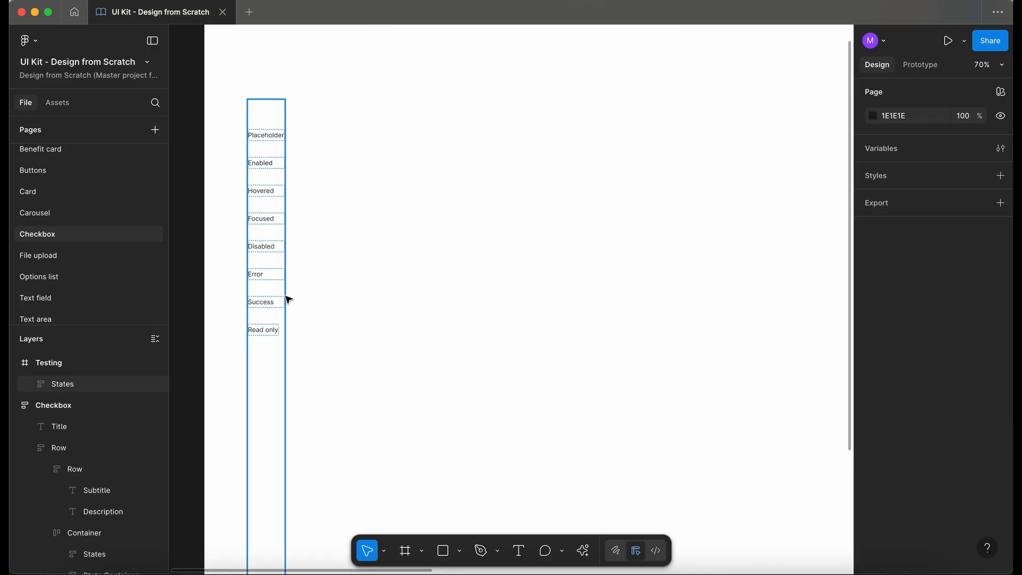
scroll(348, 162, "up", 3)
key("super+v")
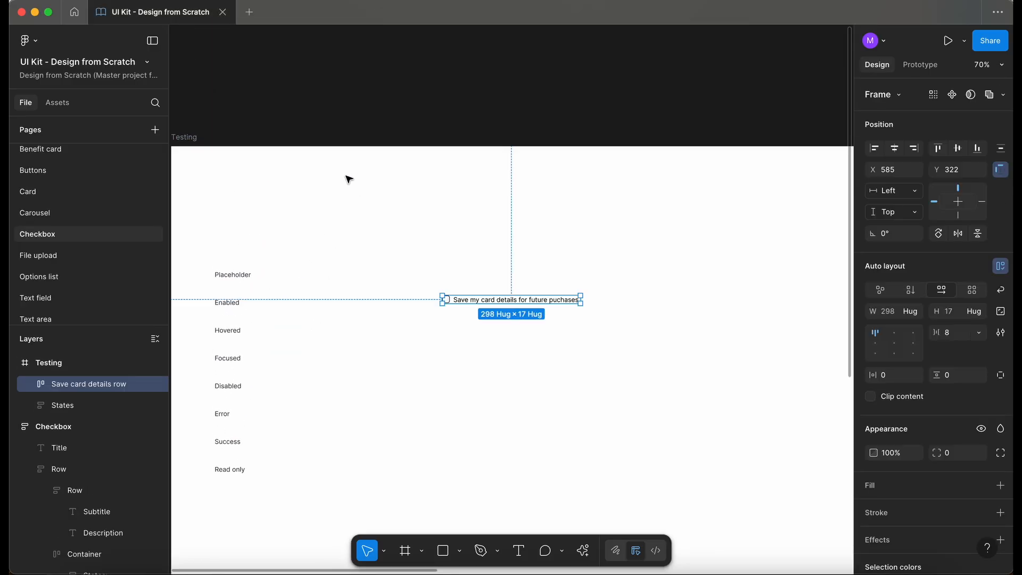
left_click_drag(513, 298, 392, 180)
Step: Select the row's checkbox and drag it out of the row onto the Testing frame below it
scroll(340, 173, "up", 5)
scroll(343, 175, "up", 1)
left_click(337, 146)
left_click(297, 201)
left_click(299, 204)
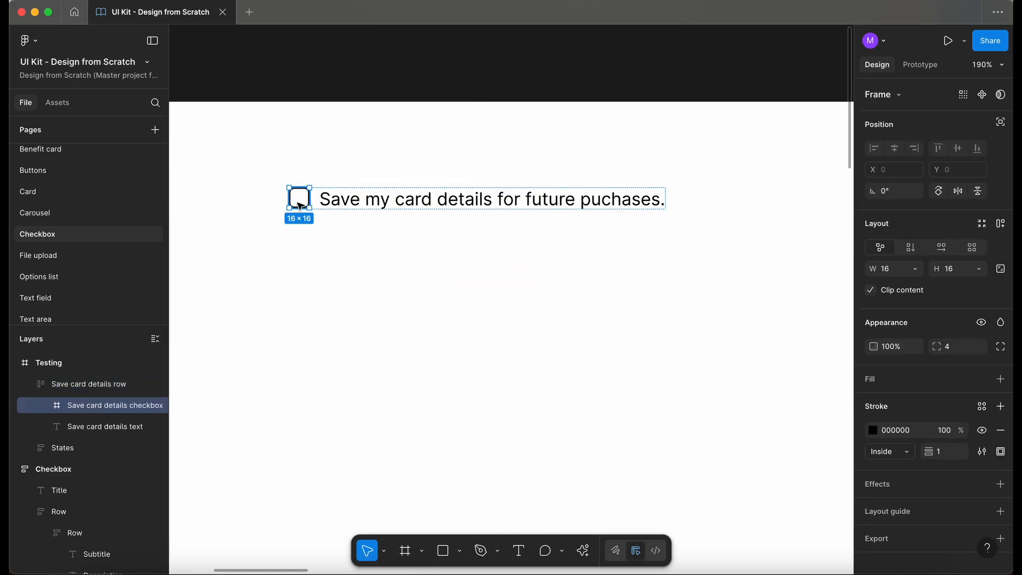
scroll(299, 204, "up", 5)
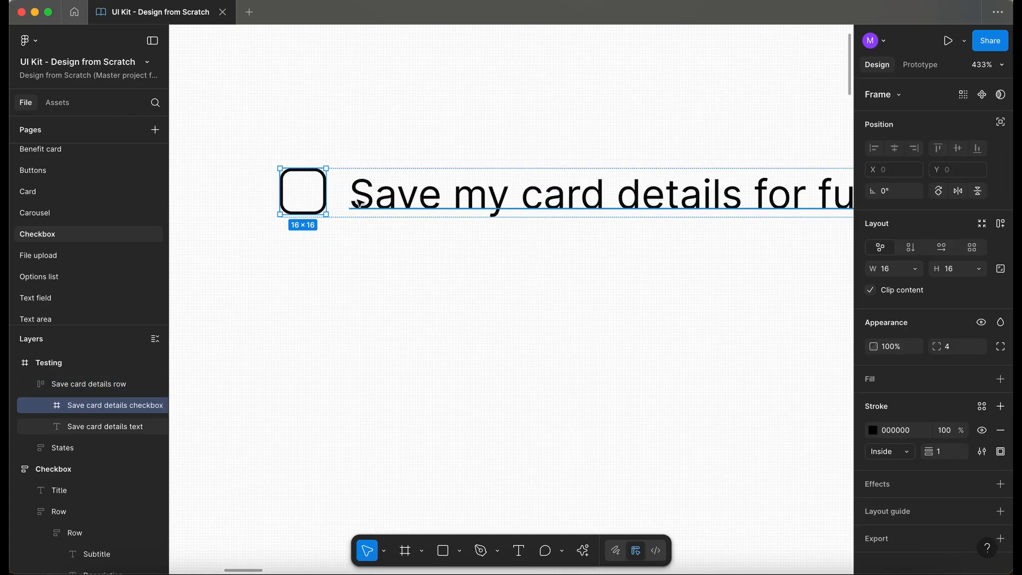
scroll(359, 204, "down", 3)
key("Tab")
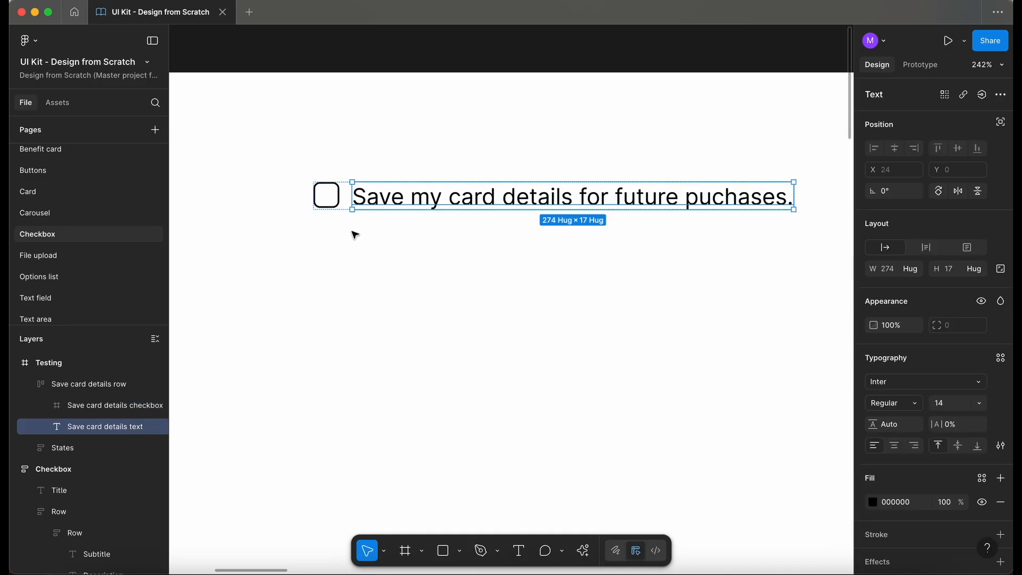
scroll(404, 263, "down", 1)
key("shift+Tab")
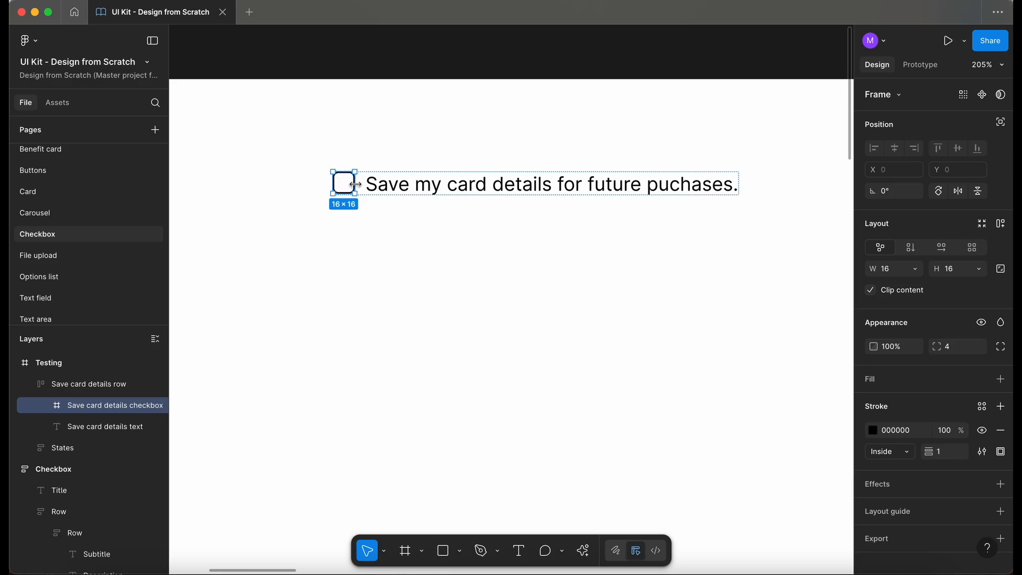
left_click_drag(348, 191, 316, 319)
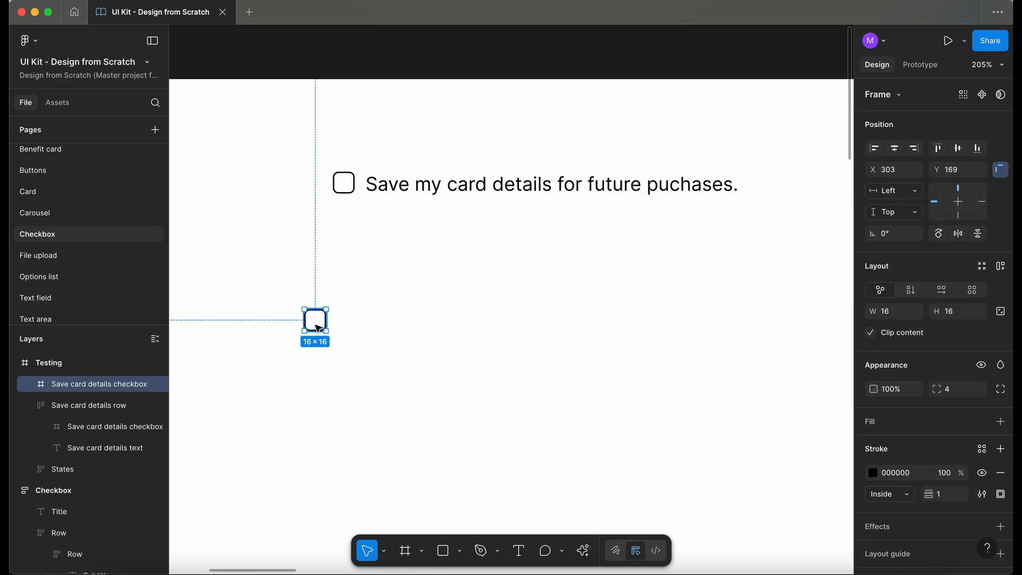
scroll(317, 326, "down", 3)
scroll(317, 326, "up", 2)
scroll(317, 326, "left", 3)
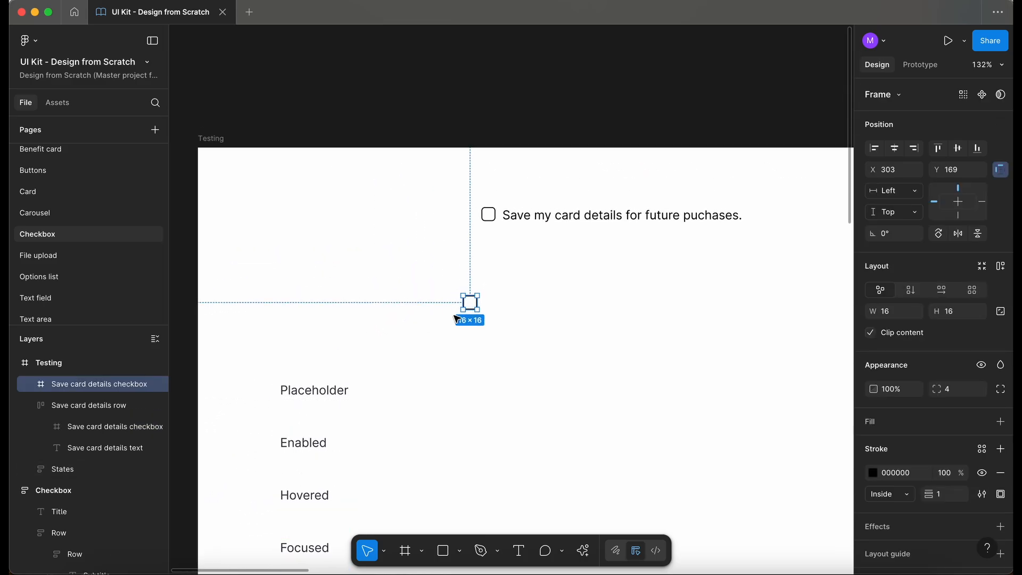
Step: Move the loose checkbox beside the top row of the state labels list
left_click_drag(471, 304, 423, 405)
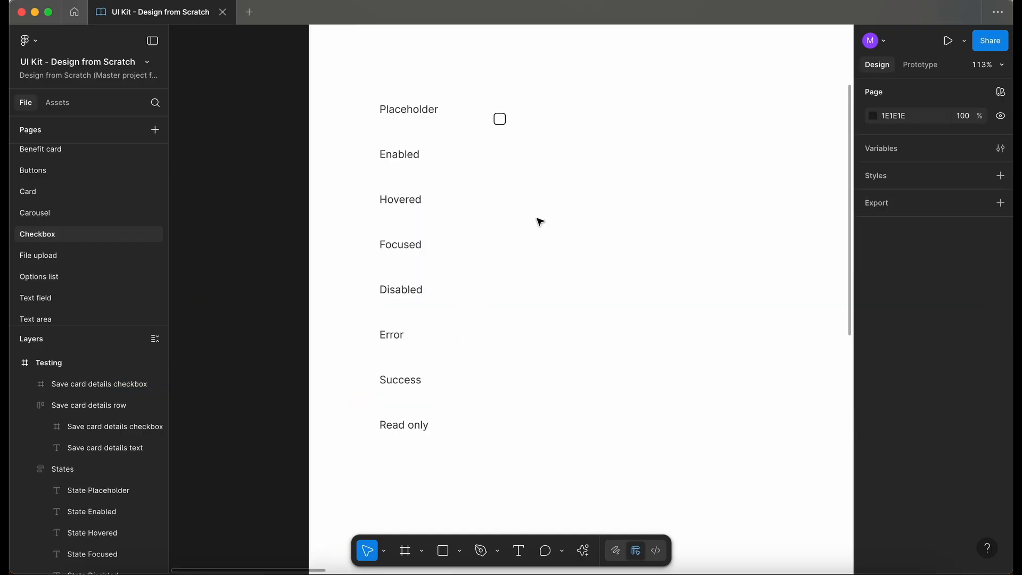
scroll(539, 222, "up", 2)
scroll(540, 222, "left", 1)
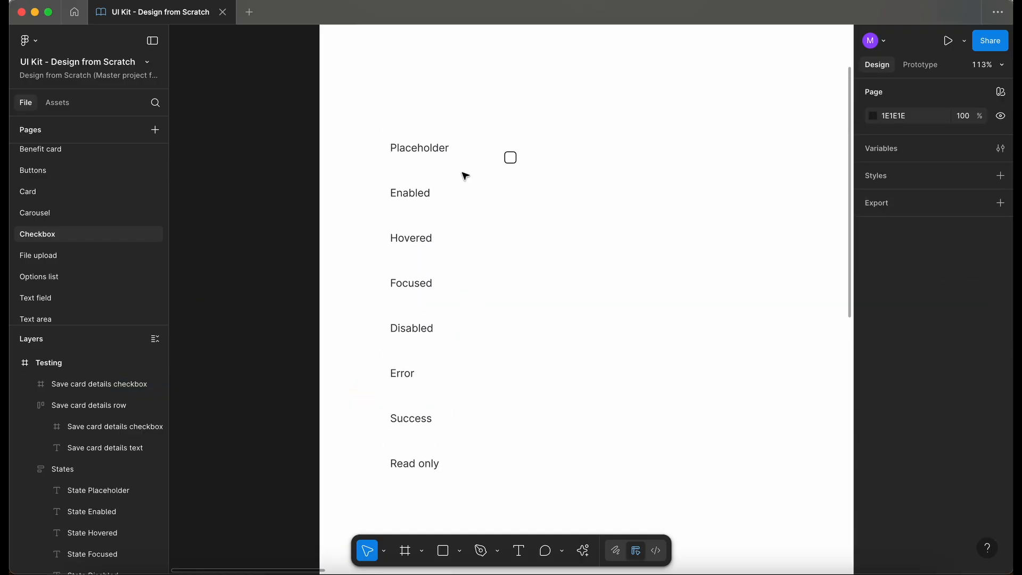
Step: Delete the Placeholder, Error, Success and Read only state labels
left_click(427, 158)
left_click(425, 154)
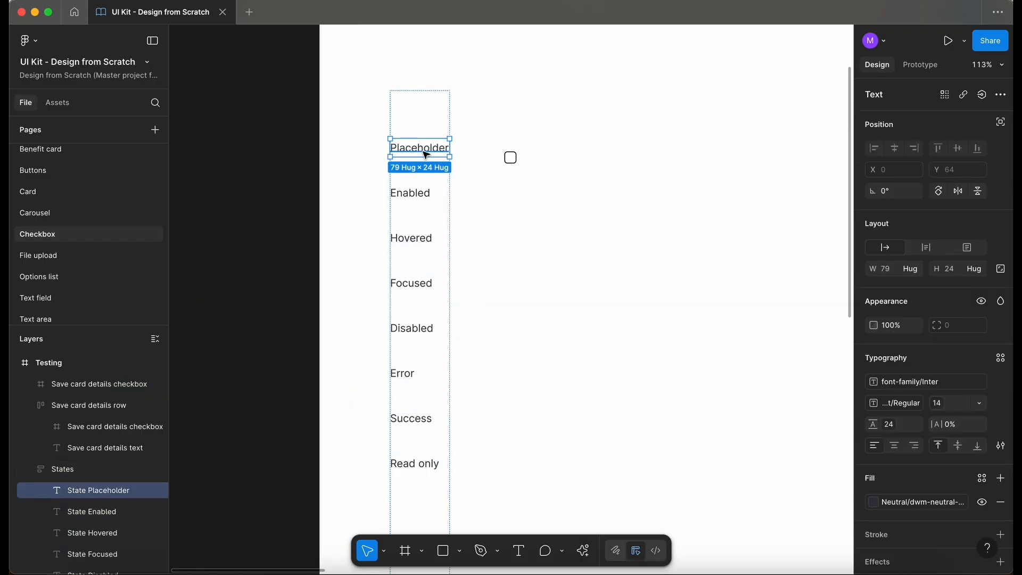
key("Delete")
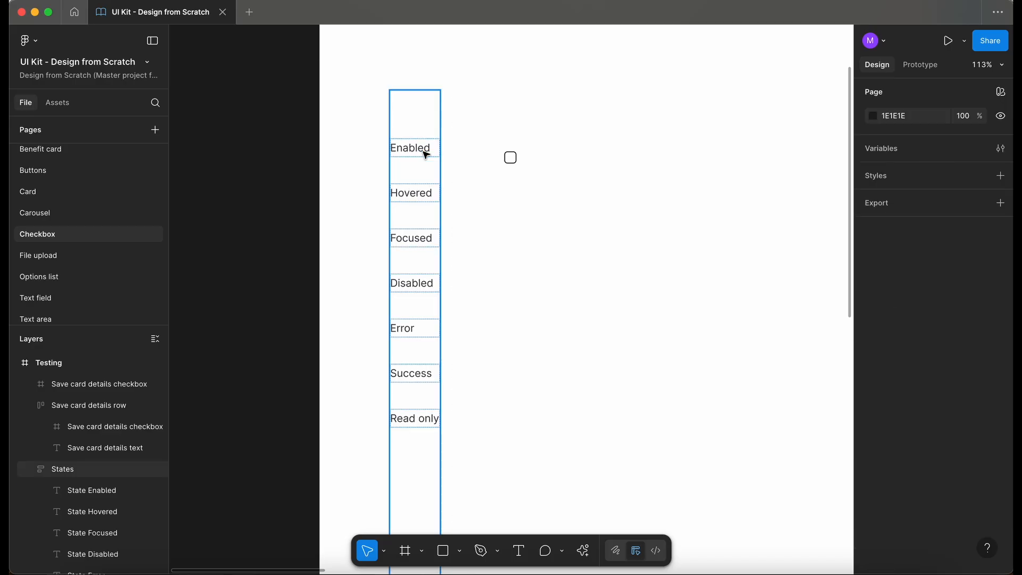
left_click(406, 332)
left_click(418, 373, "shift")
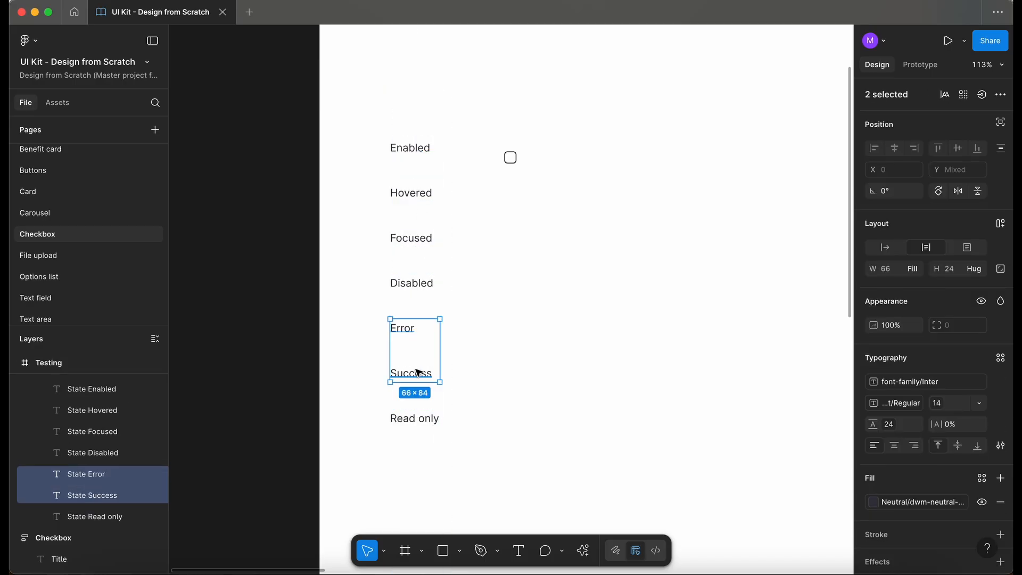
left_click(425, 420, "shift")
key("Delete")
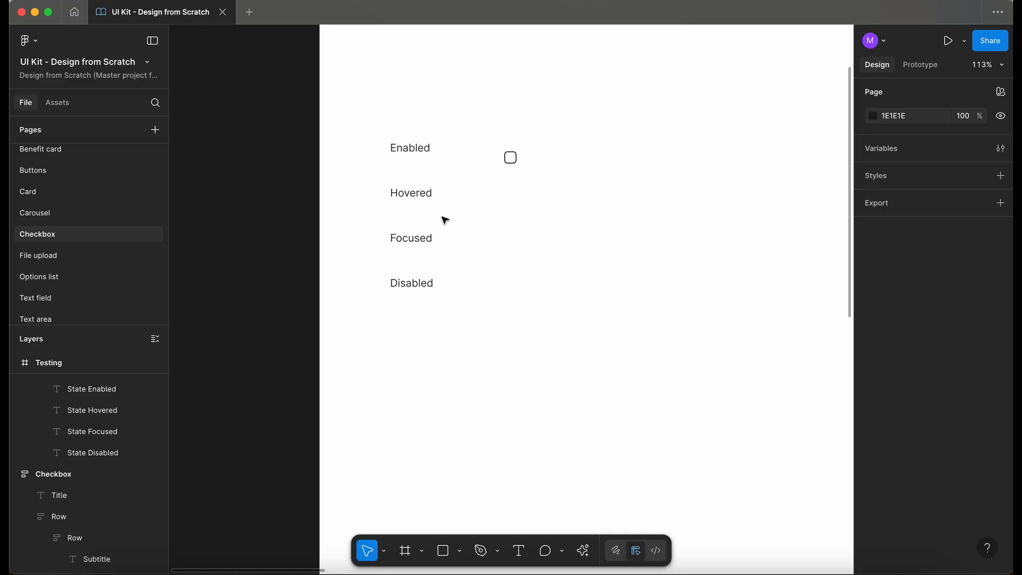
Step: Duplicate the Disabled state label and rename the copy Pressed
double_click(421, 283)
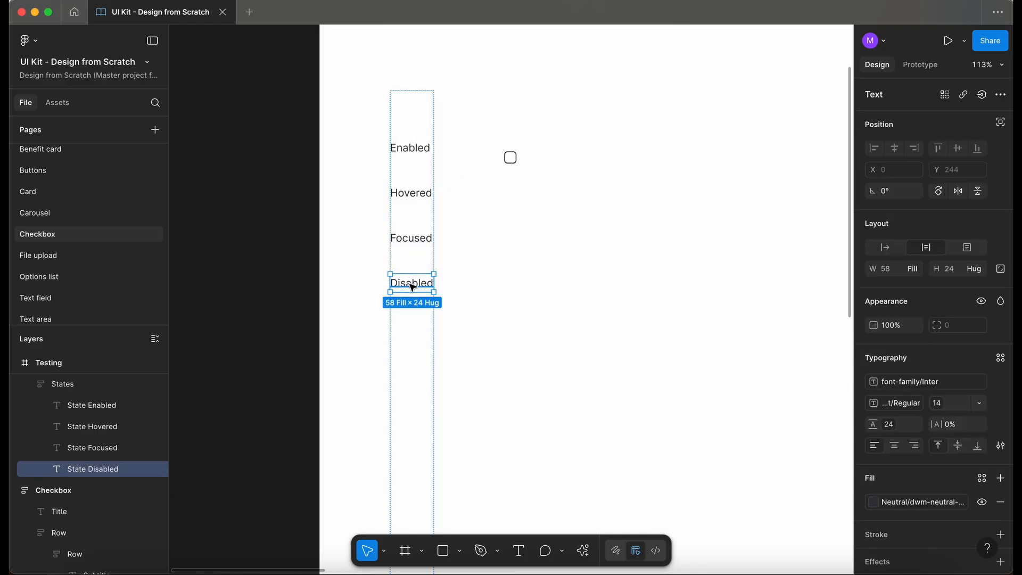
key("super+d")
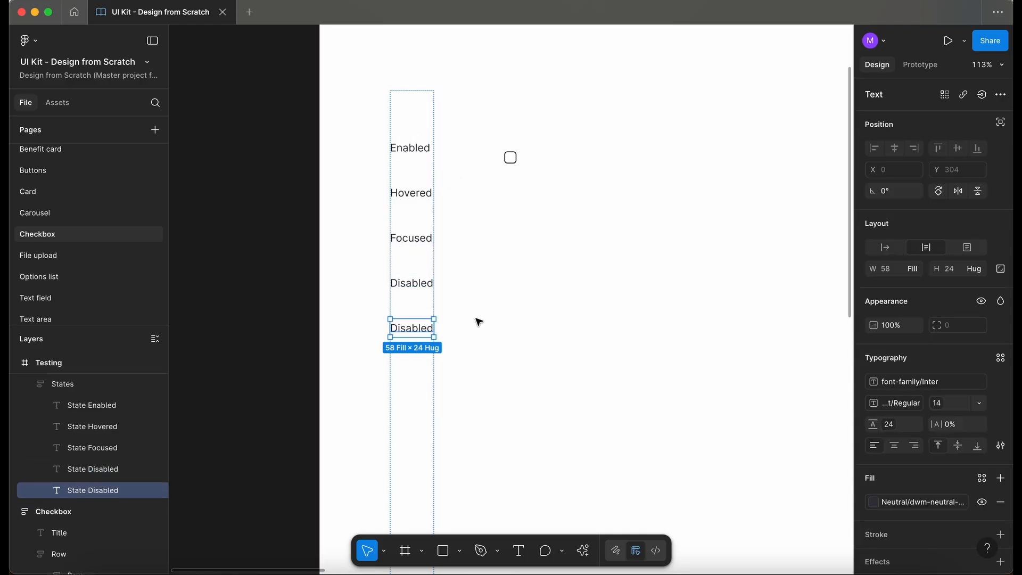
double_click(419, 328)
type("Pressed")
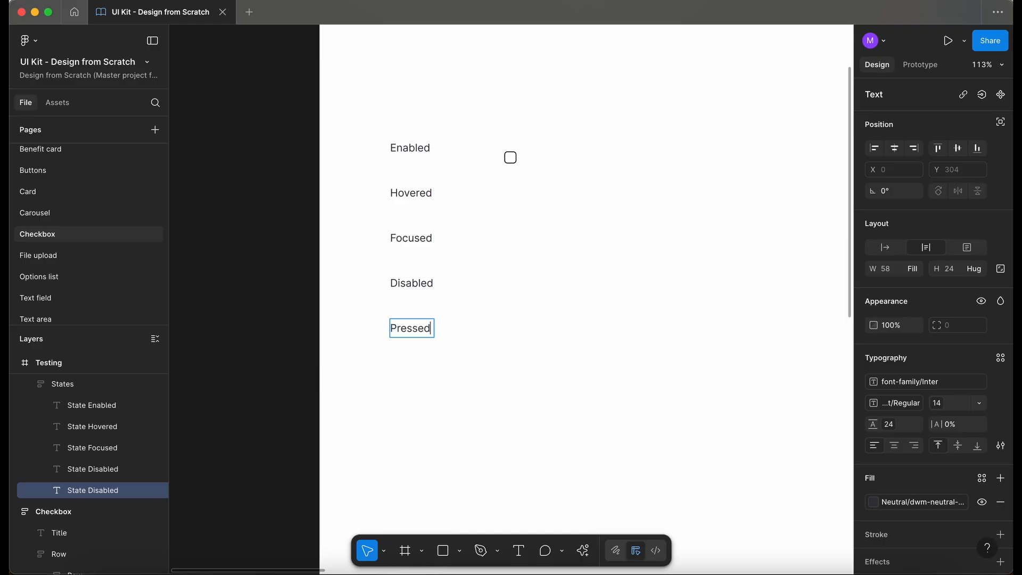
left_click(558, 296)
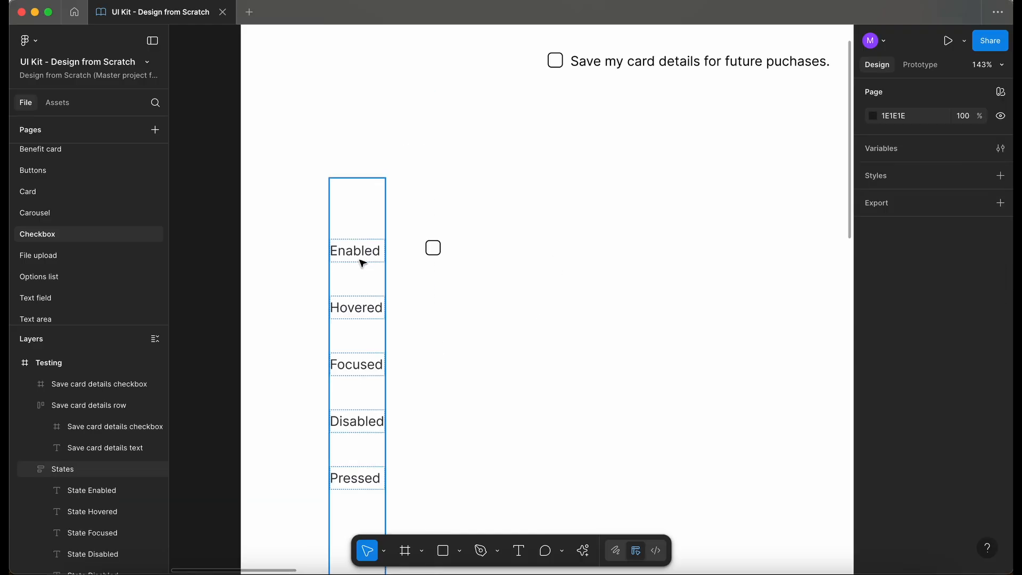
Step: Copy the Enabled label above the checkbox as a column header and rename it Unselected
double_click(362, 257)
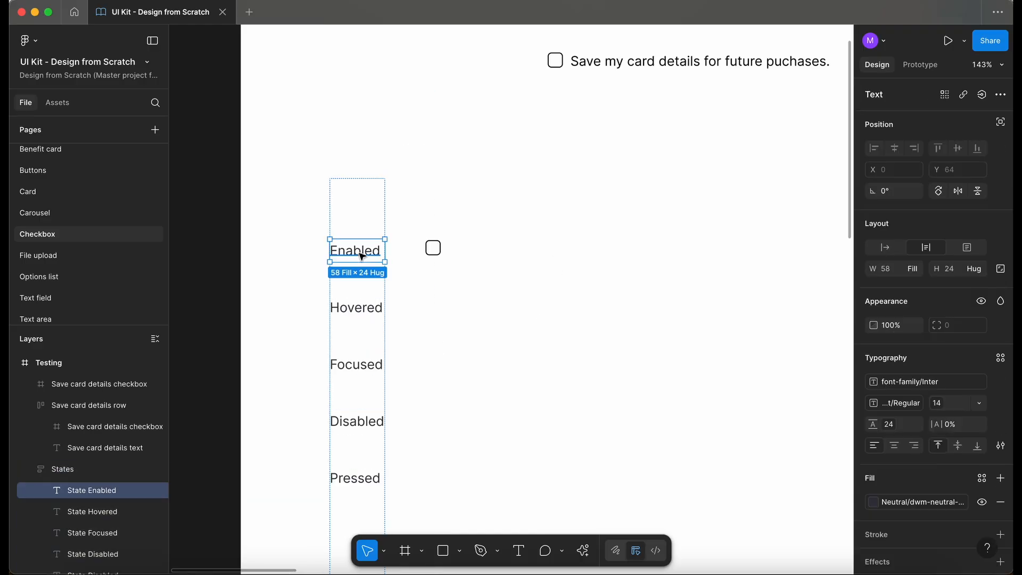
left_click_drag(362, 257, 446, 198)
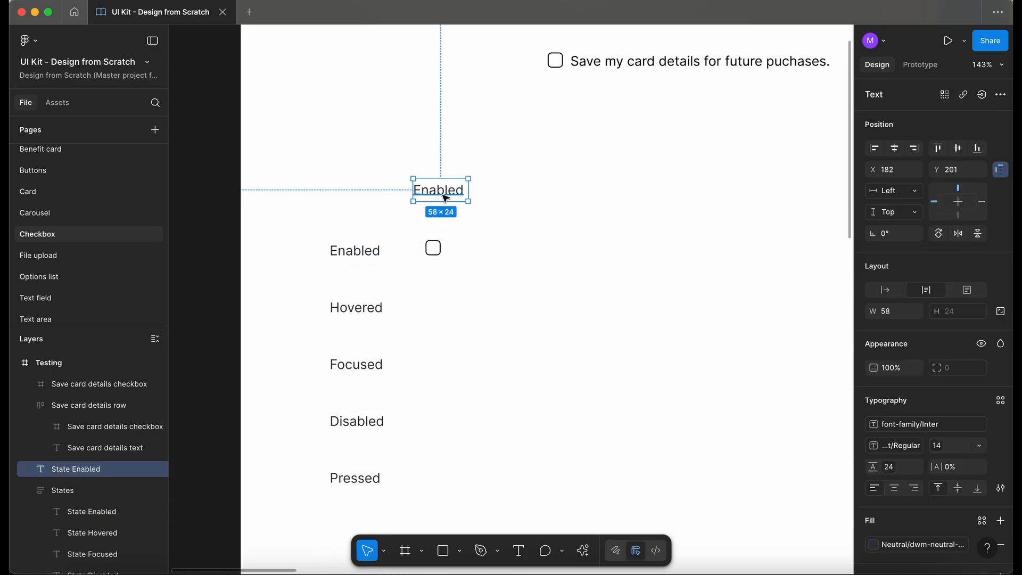
double_click(446, 198)
type("Unselected")
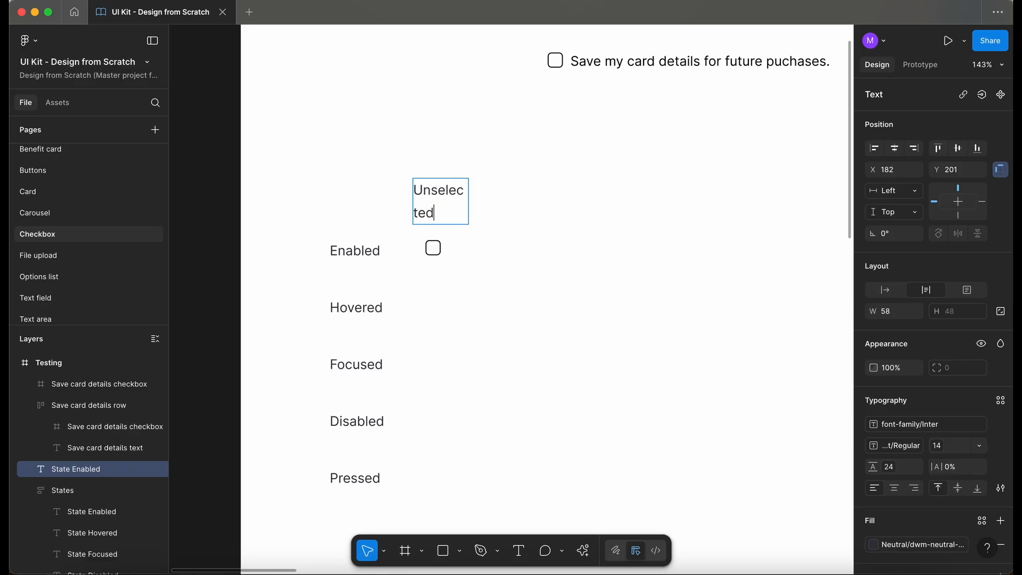
key("Escape")
Step: Duplicate the Unselected header to its right and rename the copy Selected
double_click(469, 202)
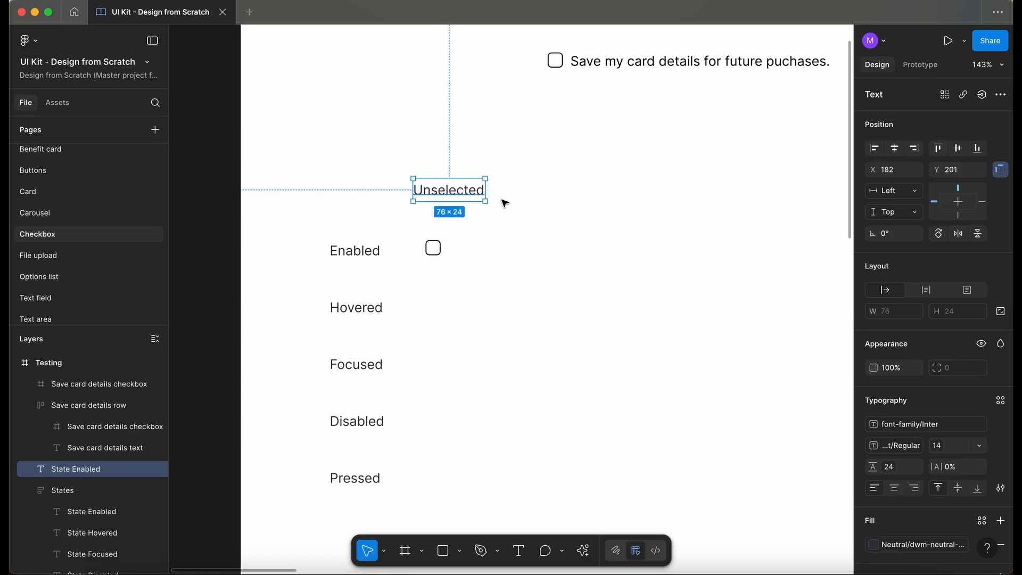
scroll(491, 236, "right", 3)
scroll(491, 237, "down", 1)
left_click_drag(394, 162, 494, 164)
double_click(494, 160)
left_click(458, 159)
key("BackSpace")
key("BackSpace")
key("BackSpace")
type("S")
key("Escape")
Step: Duplicate the Selected header to its right and rename the copy Indeterminate
left_click(606, 250)
left_click(478, 158)
left_click_drag(469, 160, 554, 160, "alt")
double_click(545, 163)
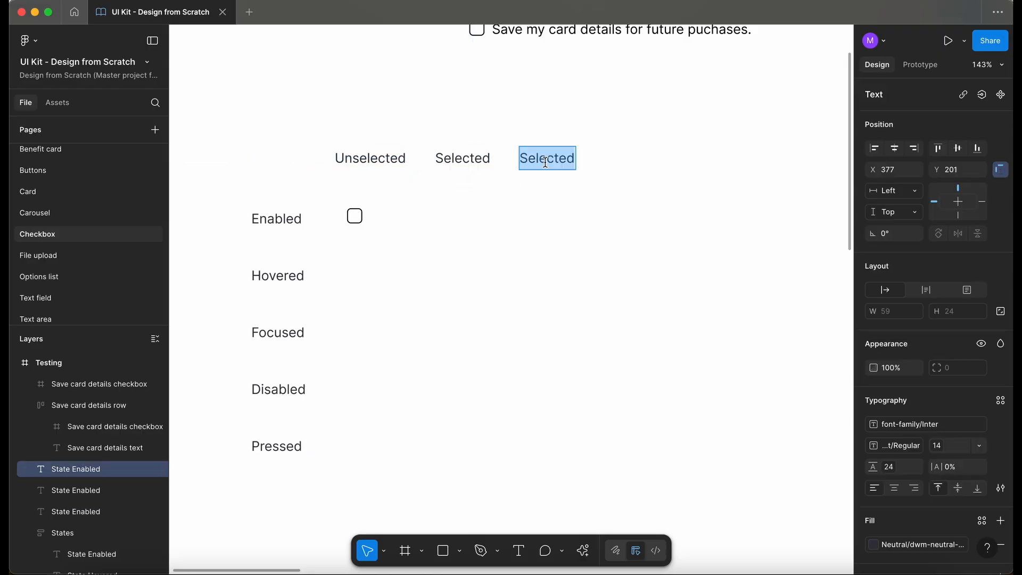
type("Inter")
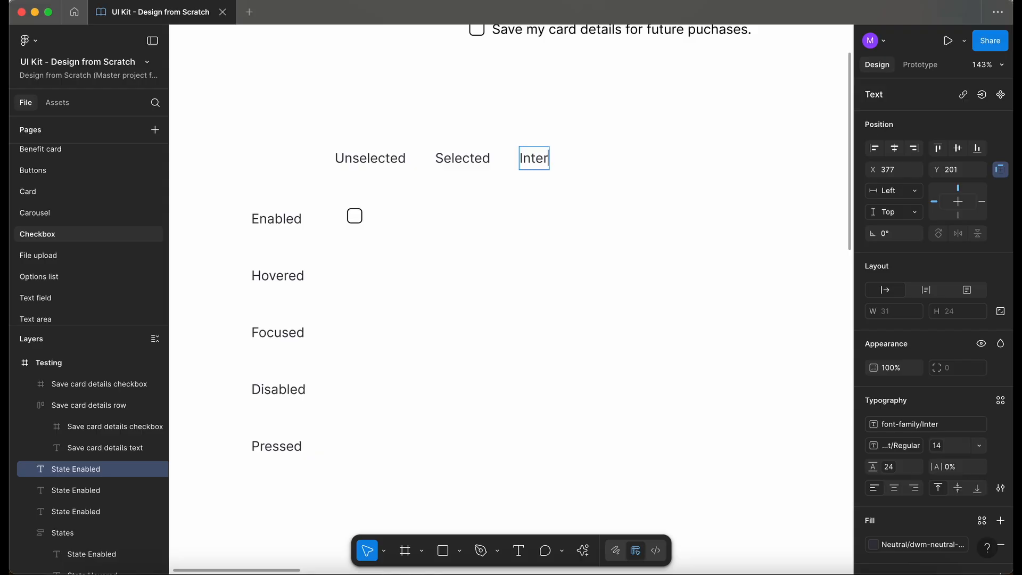
type("determinate")
key("Escape")
key("Escape")
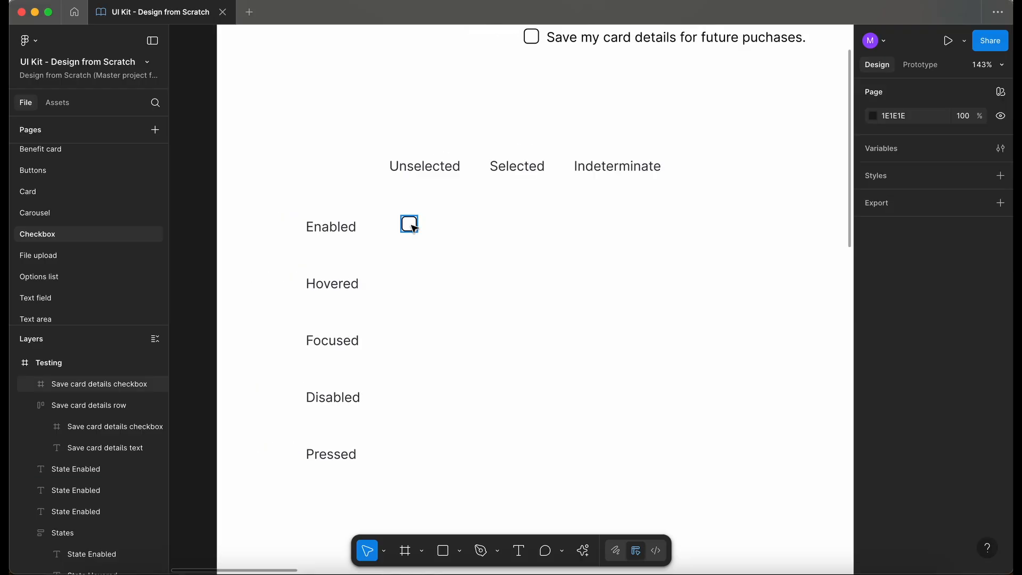
Step: Search the assets for radio, place a Radio component on the frame and switch its Active property off
scroll(406, 259, "left", 1)
scroll(406, 259, "down", 2)
scroll(406, 258, "left", 2)
scroll(412, 246, "up", 3)
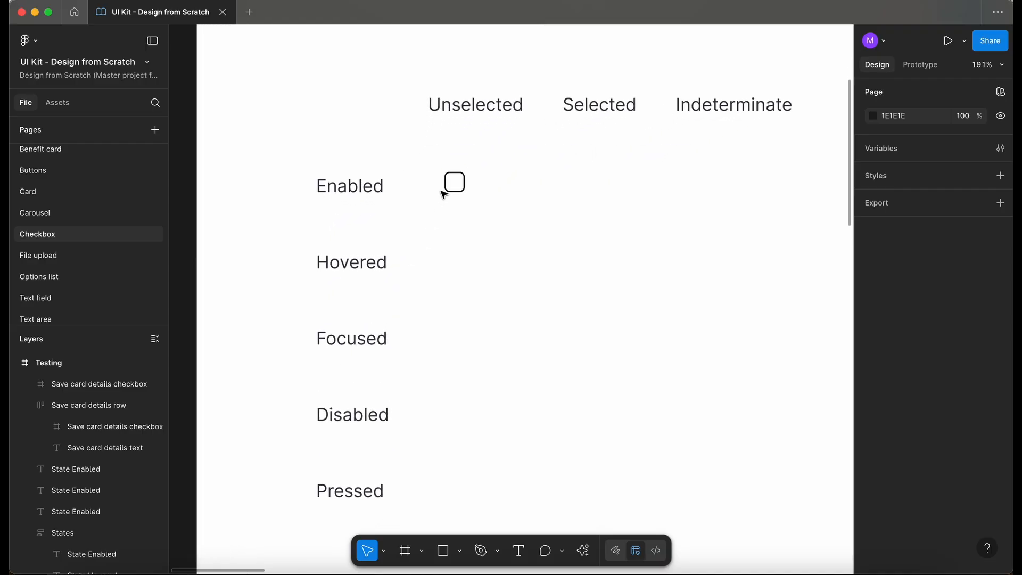
scroll(257, 293, "down", 3)
scroll(260, 295, "up", 2)
scroll(260, 296, "right", 1)
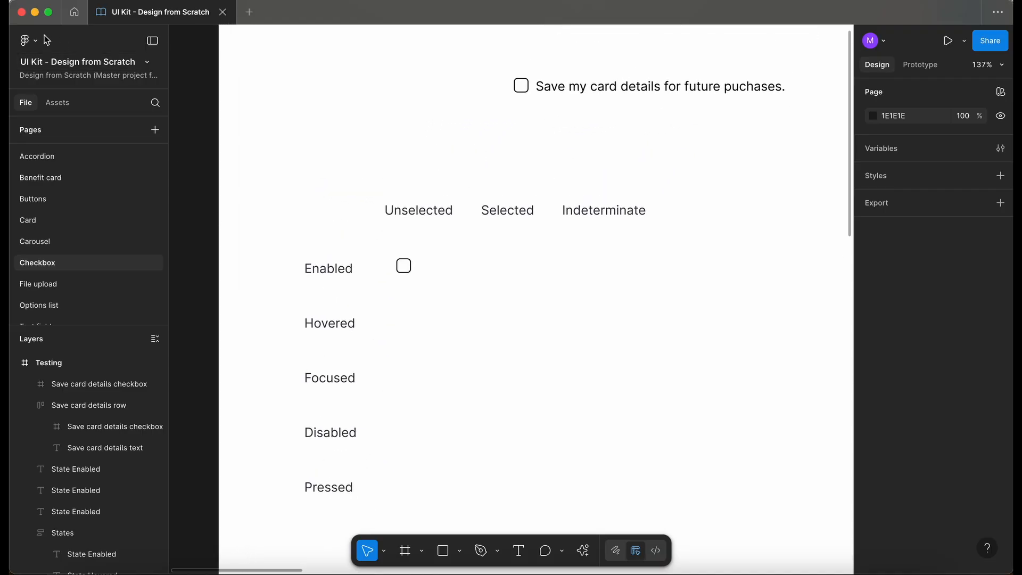
left_click(65, 102)
type("radio")
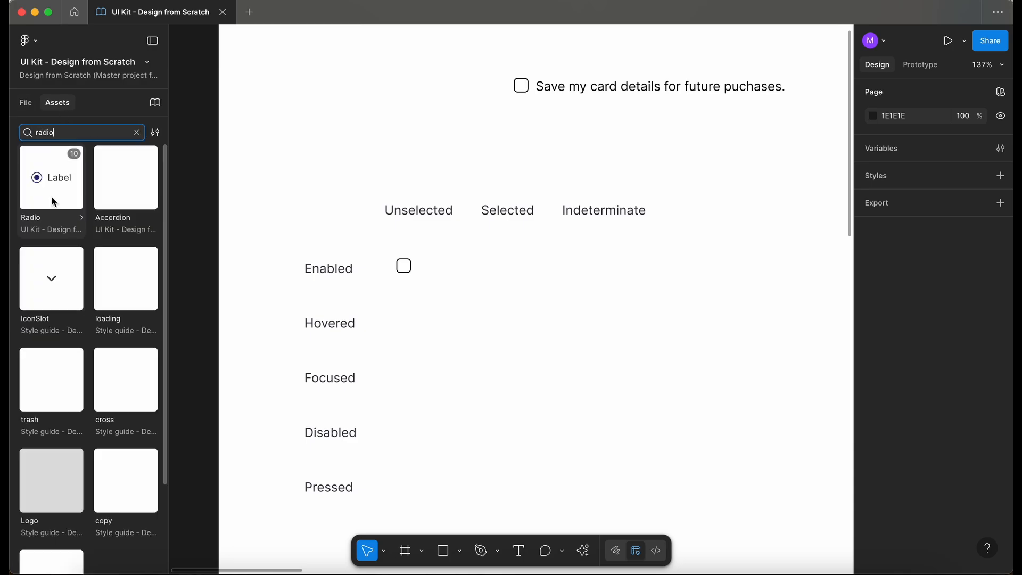
left_click_drag(49, 184, 308, 155)
scroll(447, 196, "up", 3)
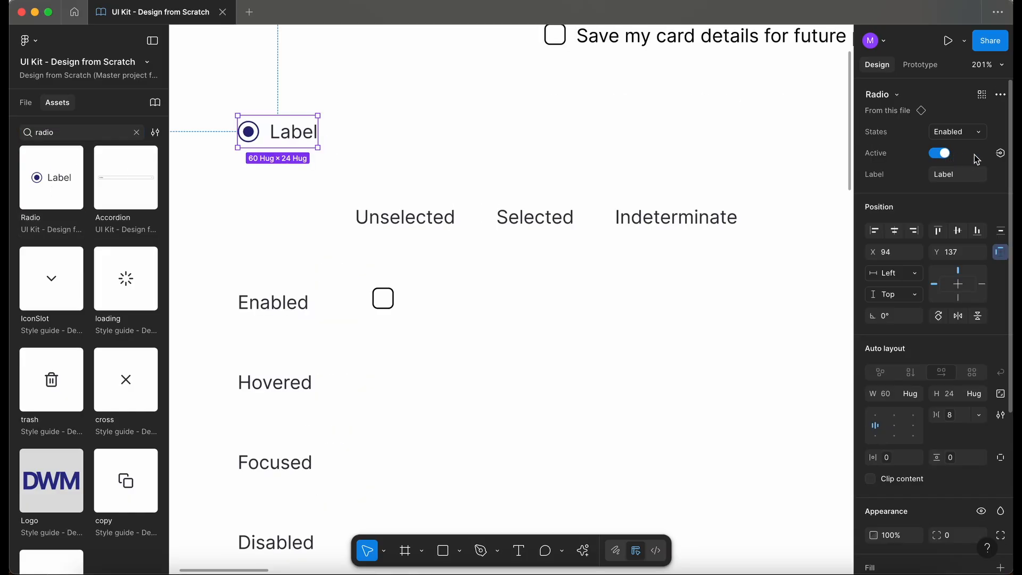
left_click(944, 154)
Step: Apply the radio's neutral colour style to the checkbox's stroke
scroll(439, 113, "down", 1)
scroll(439, 114, "left", 2)
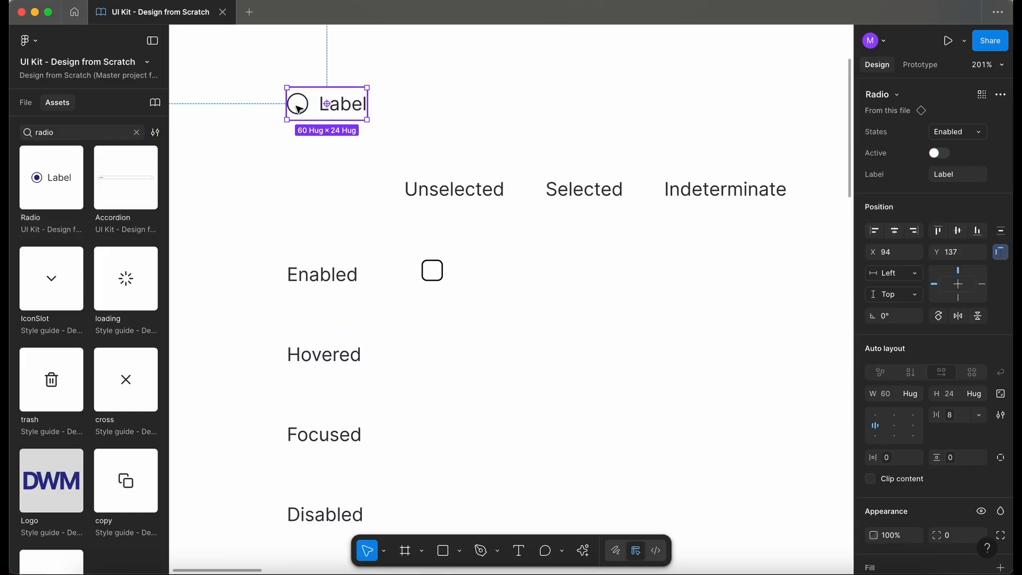
left_click(298, 106)
left_click(927, 535)
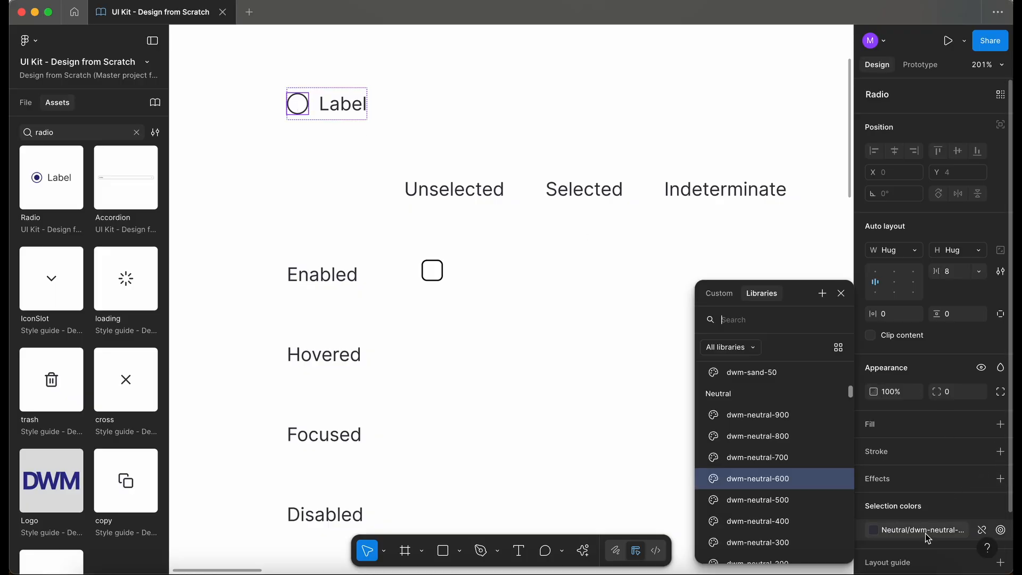
left_click(432, 270)
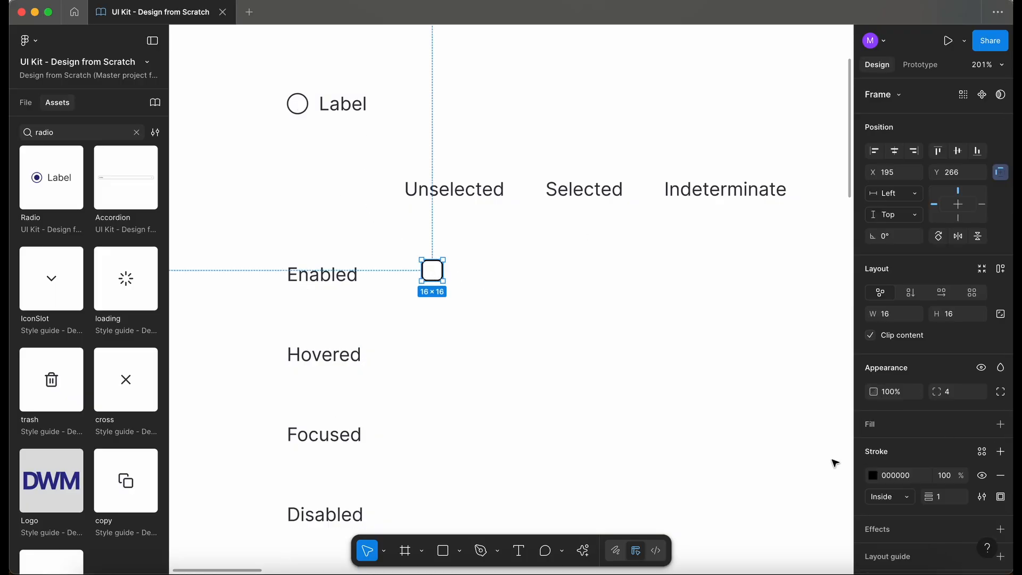
left_click(981, 452)
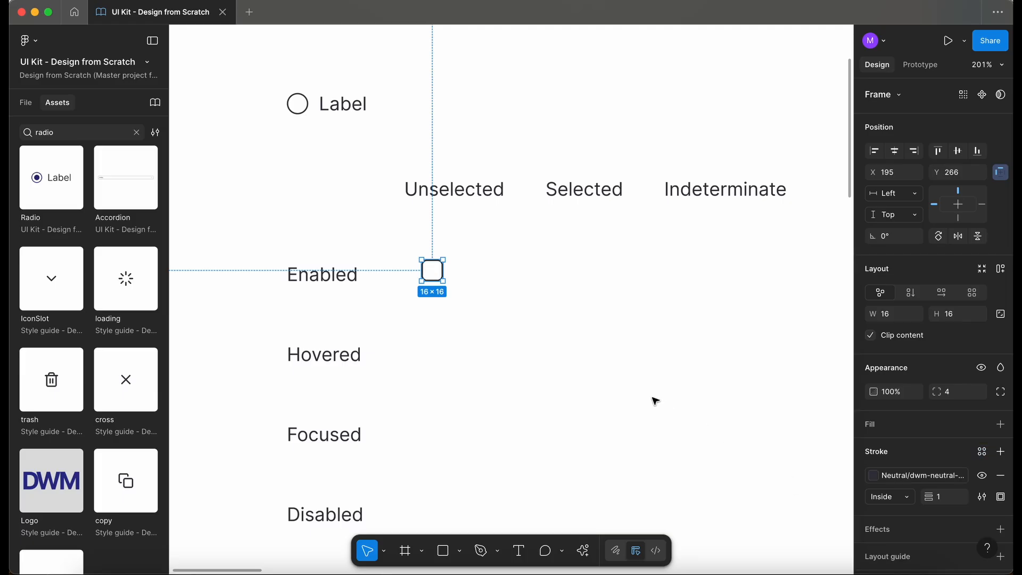
Step: Move the radio beside the Hovered label and duplicate the checkbox into the Hovered row
left_click_drag(311, 118, 324, 244)
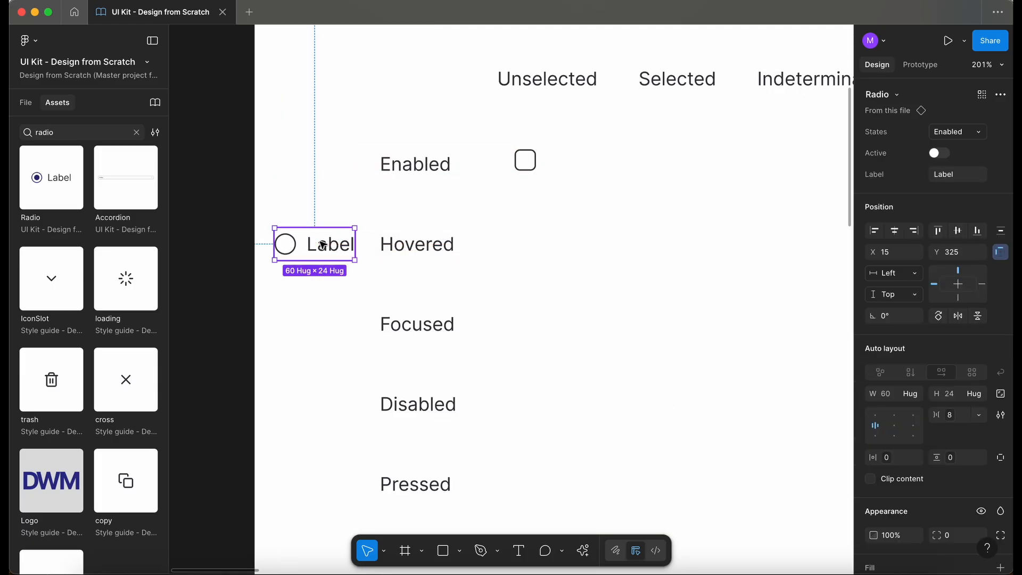
scroll(330, 242, "down", 1)
left_click(538, 139)
left_click_drag(540, 142, 539, 226)
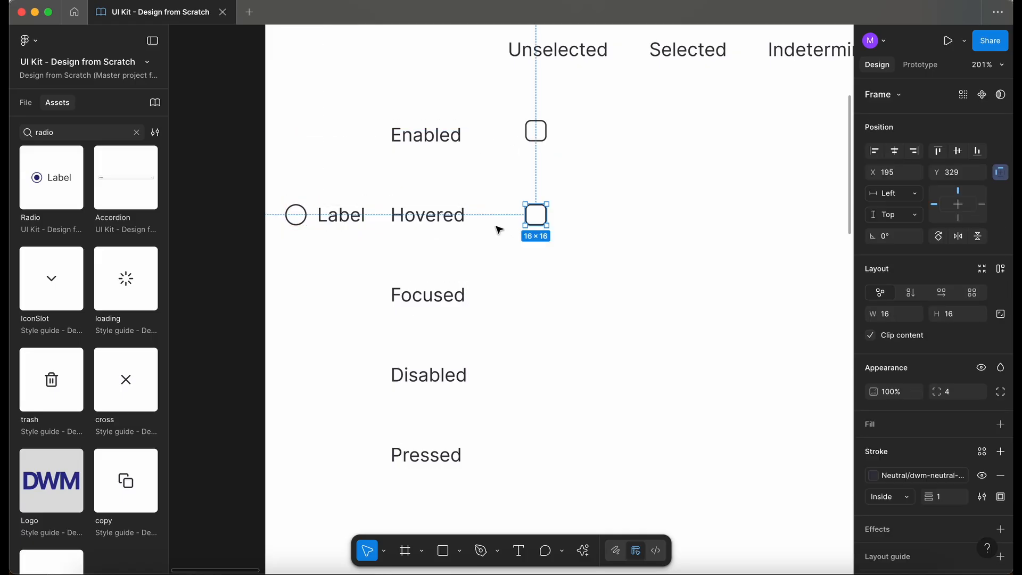
Step: Set the radio's state to Hovered
scroll(474, 235, "up", 3)
left_click(191, 204)
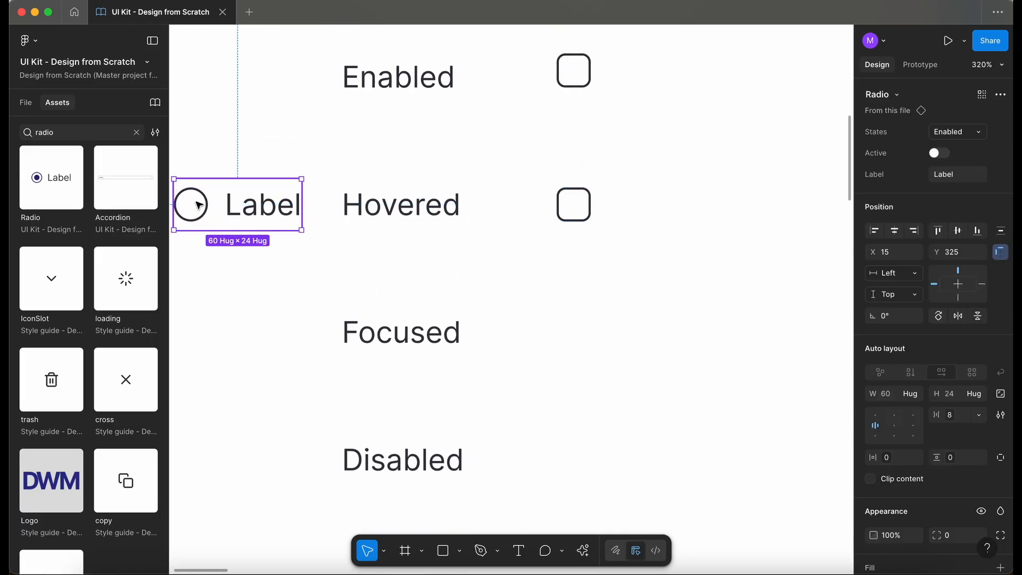
left_click(941, 132)
left_click(940, 148)
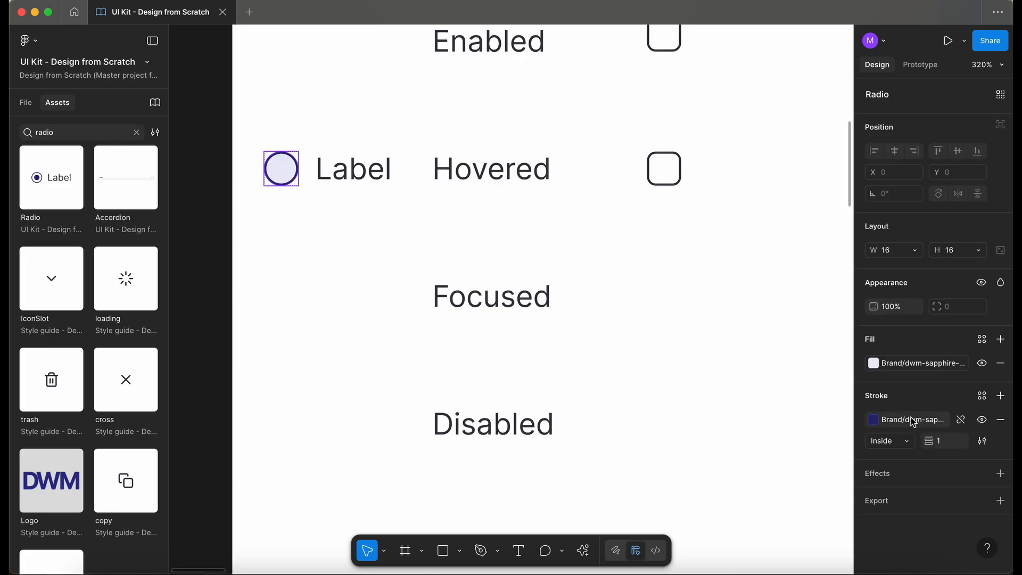
Step: Give the Hovered checkbox the radio's dwm-sapphire-500 stroke and dwm-sapphire-50 fill styles
left_click(913, 423)
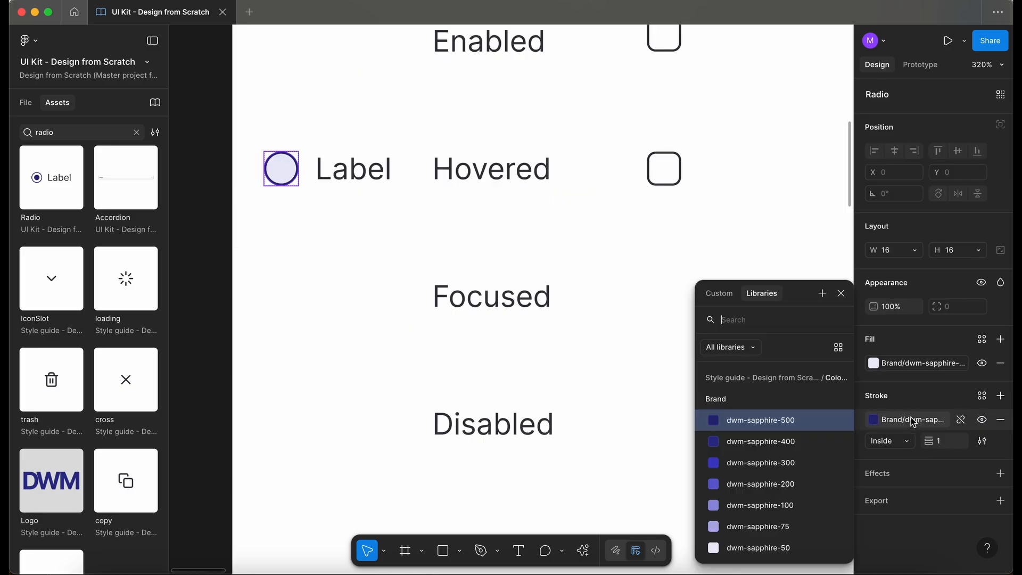
left_click(913, 423)
left_click(664, 168)
left_click(913, 363)
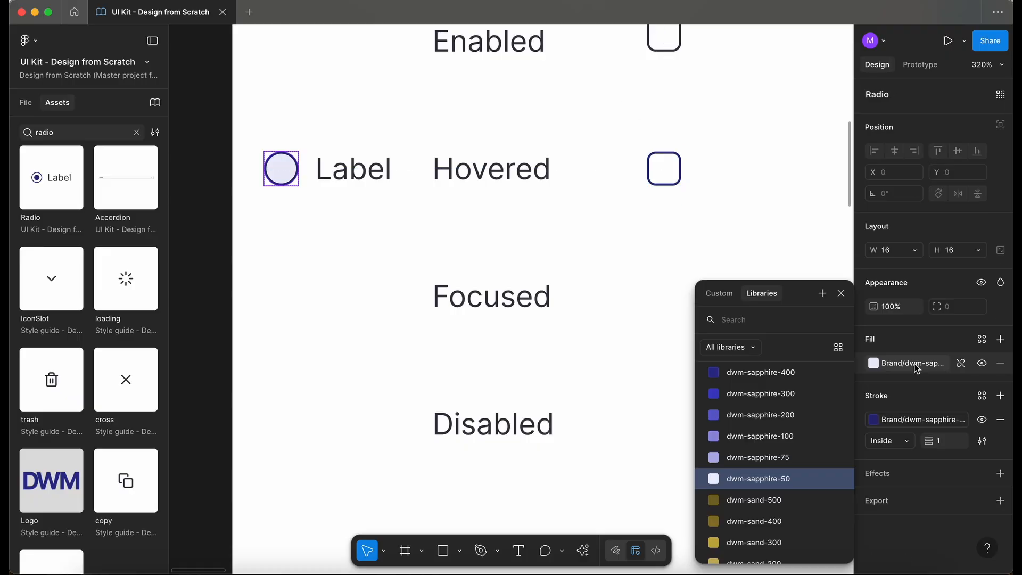
left_click(913, 363)
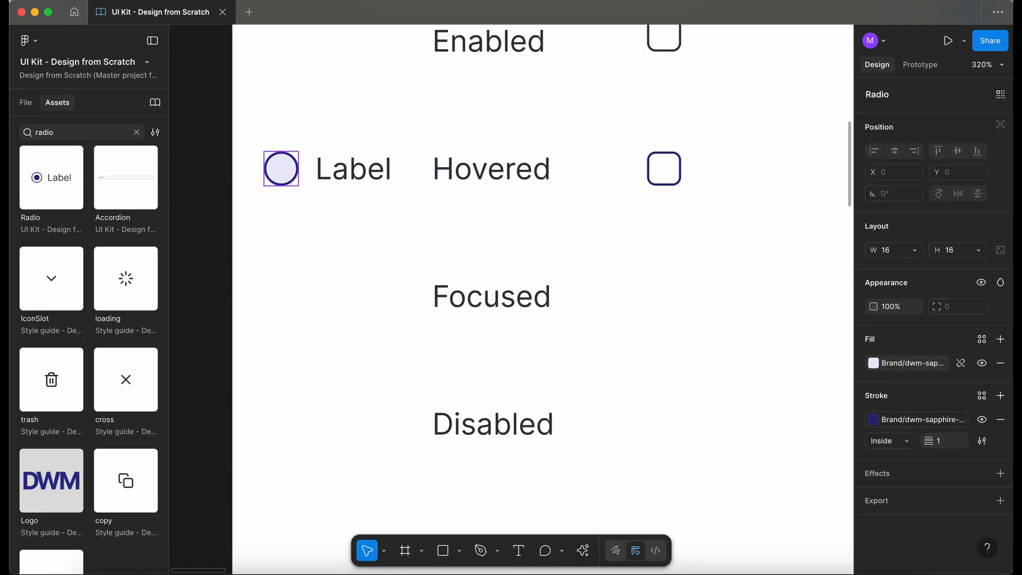
left_click(664, 169)
left_click(327, 291)
Step: Move the radio beside the Focused label and copy a checkbox into the Focused row
scroll(327, 290, "down", 3)
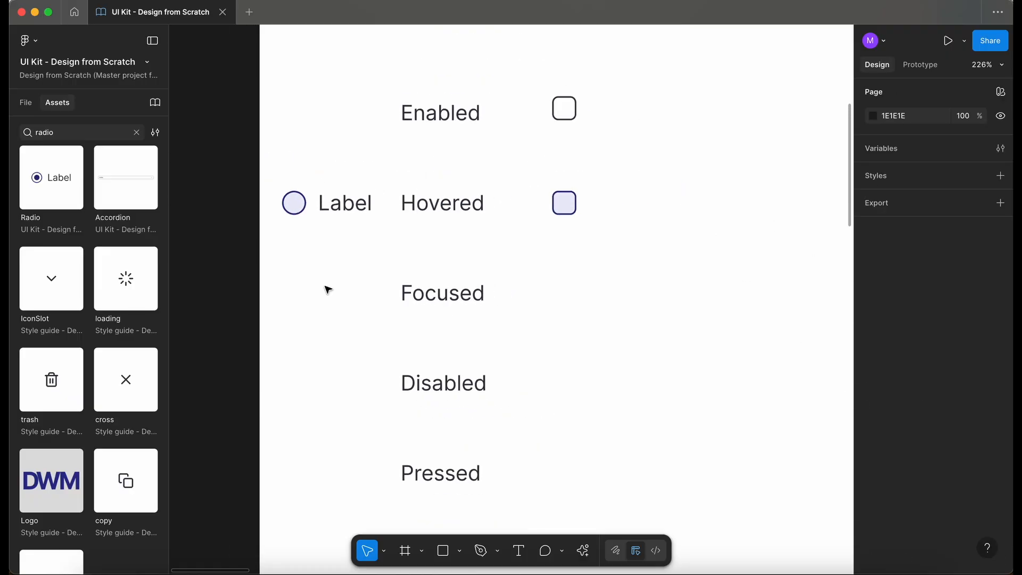
left_click_drag(338, 205, 342, 300)
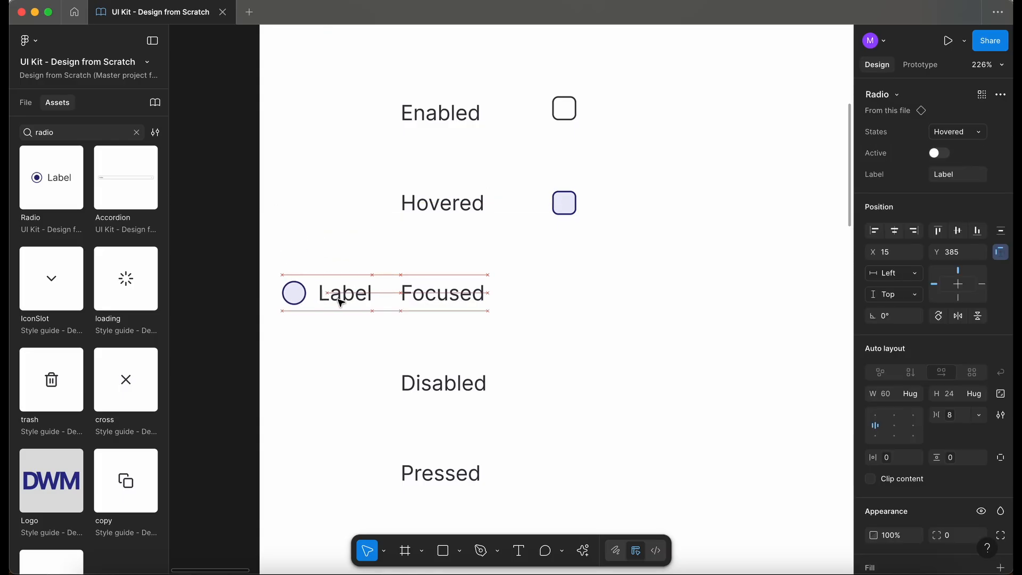
scroll(342, 300, "down", 2)
scroll(342, 300, "left", 1)
left_click(600, 53)
left_click_drag(602, 55, 600, 243)
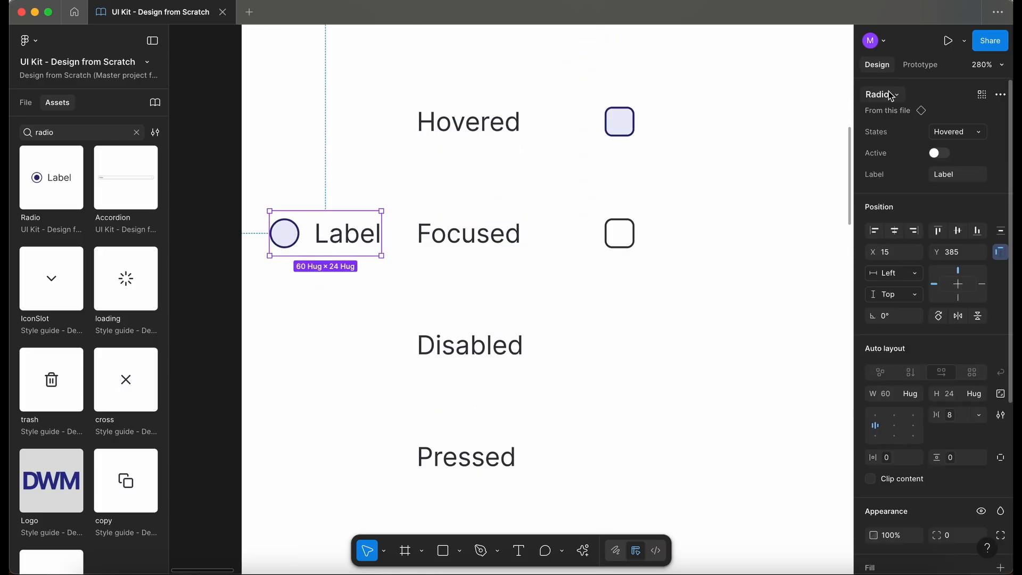
Step: Set the radio's state to Focused
left_click(957, 138)
left_click(957, 148)
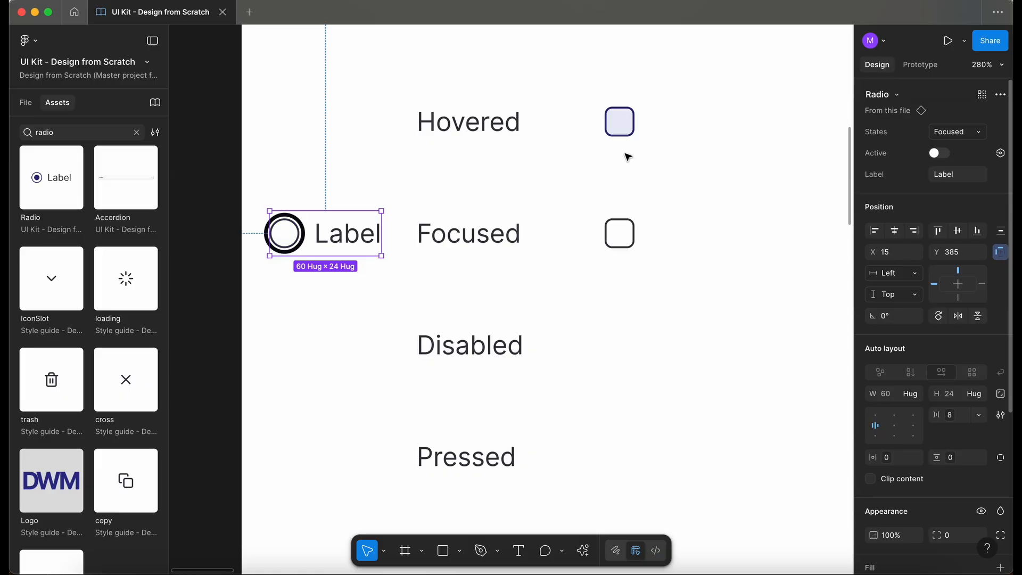
Step: Enlarge the Focused checkbox to about 22 × 22 with a 2 px stroke and corner radius 6
scroll(294, 251, "up", 2)
key("Escape")
double_click(290, 240)
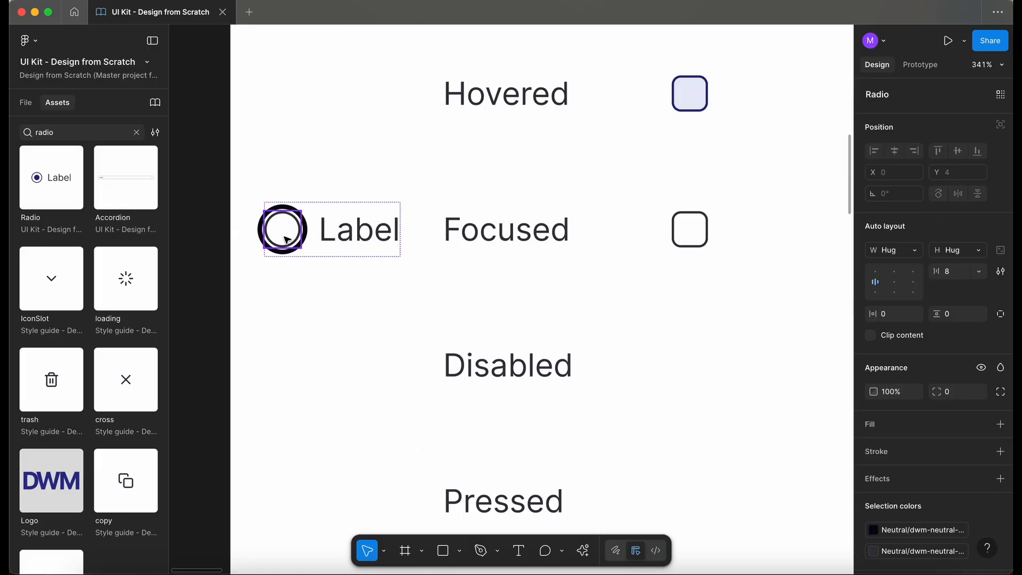
left_click(688, 231)
left_click(928, 478)
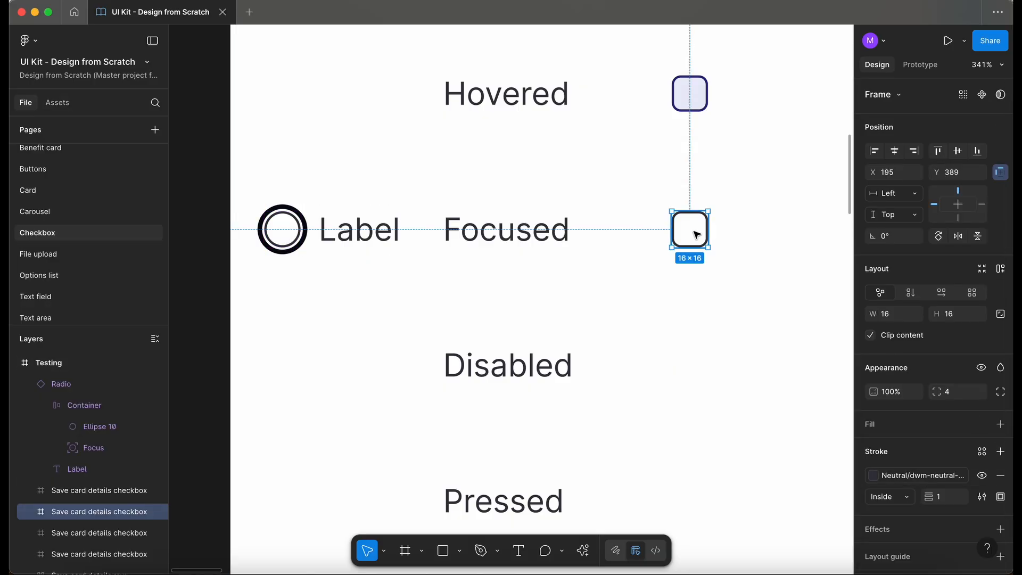
scroll(696, 235, "up", 5)
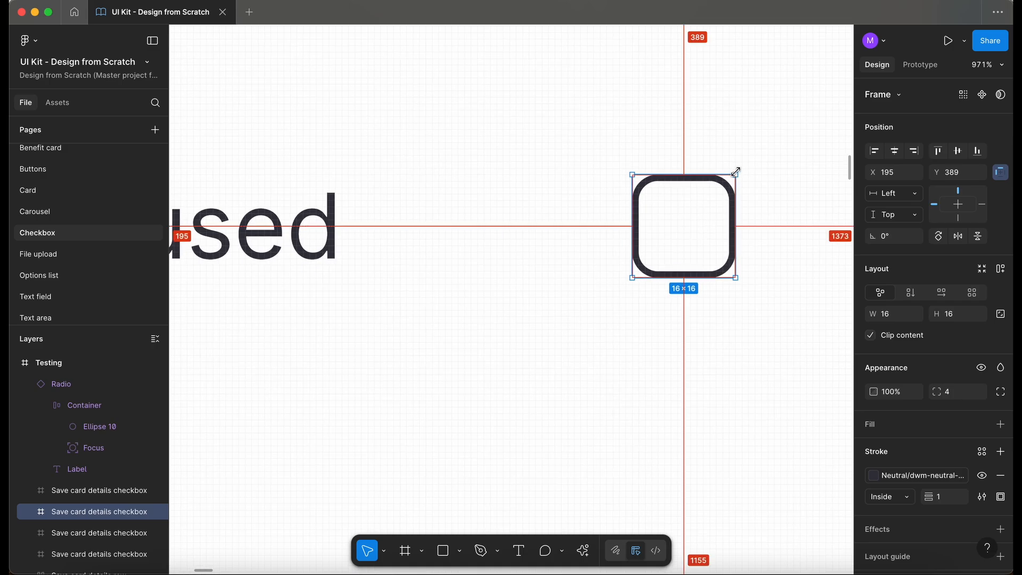
left_click_drag(736, 172, 748, 165)
scroll(682, 216, "down", 5)
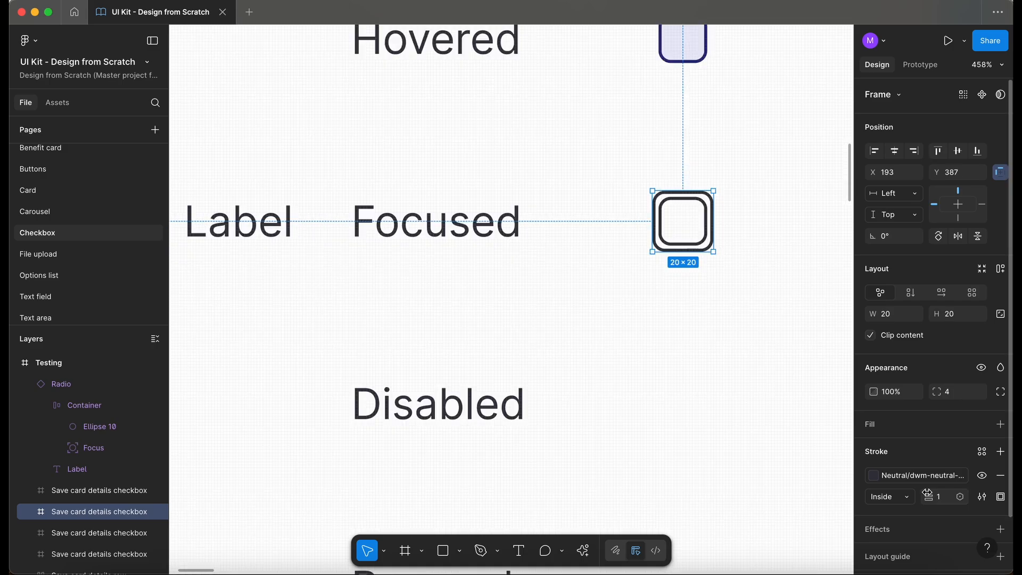
left_click(913, 475)
left_click(788, 414)
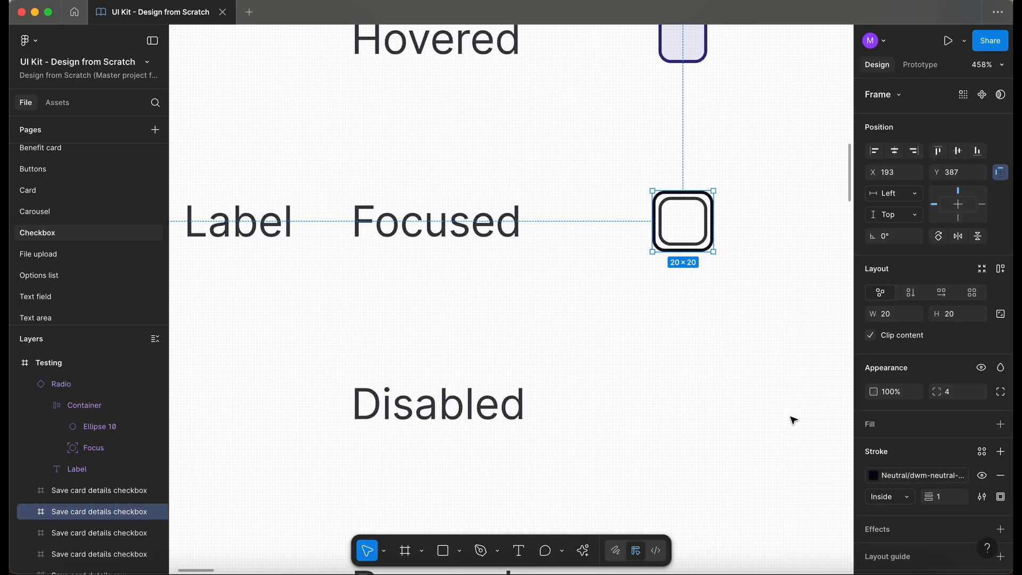
type("2")
key("Return")
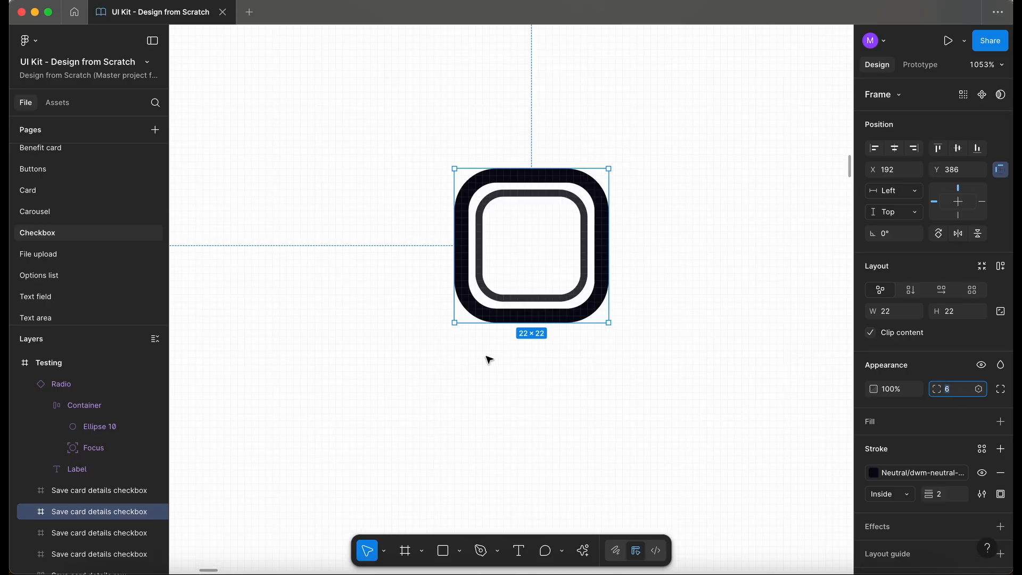
Step: Move the radio component beside the Disabled label
left_click(502, 364)
left_click(599, 314)
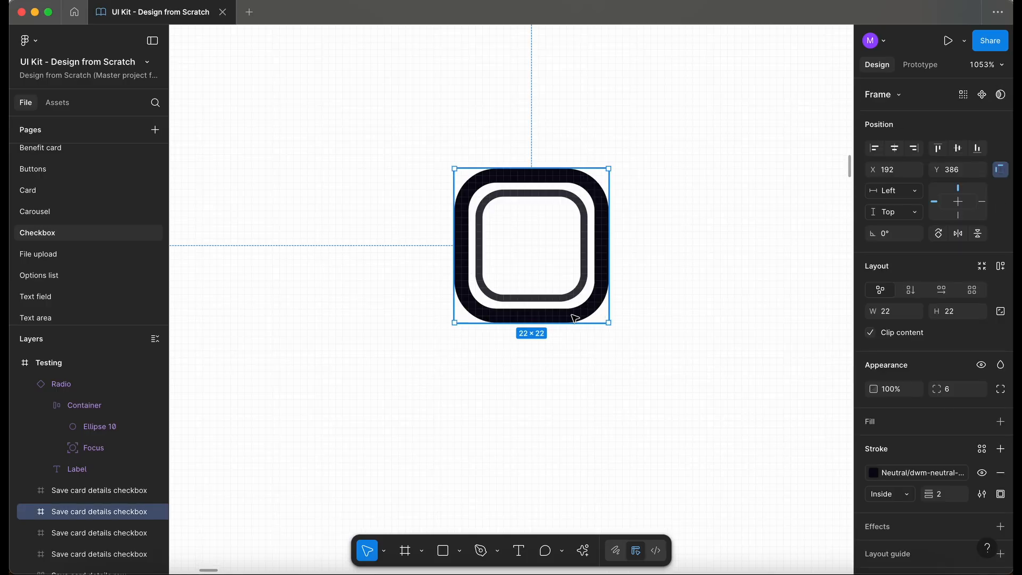
scroll(466, 332, "down", 5)
scroll(466, 332, "left", 4)
scroll(466, 332, "down", 4)
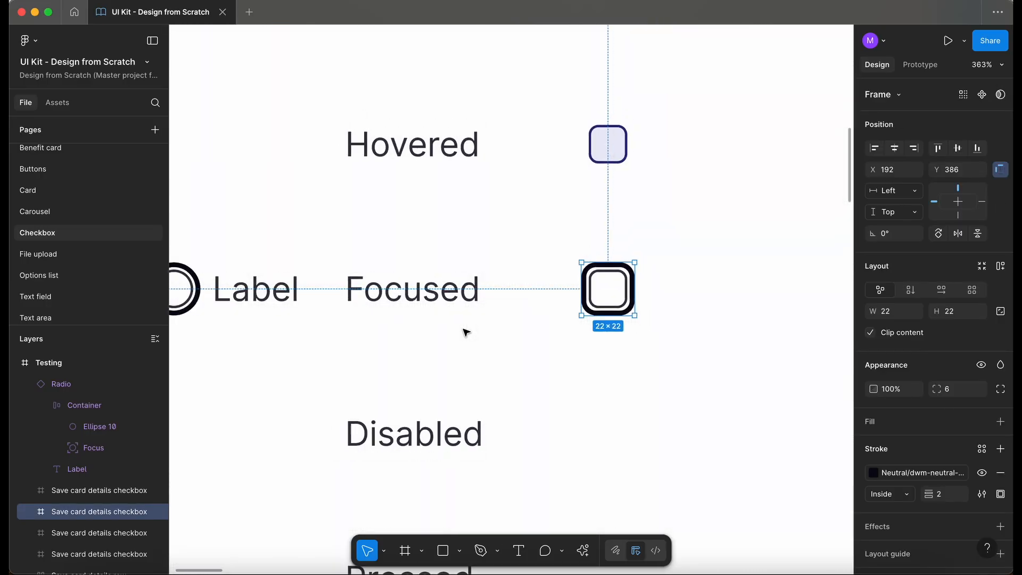
scroll(466, 332, "down", 3)
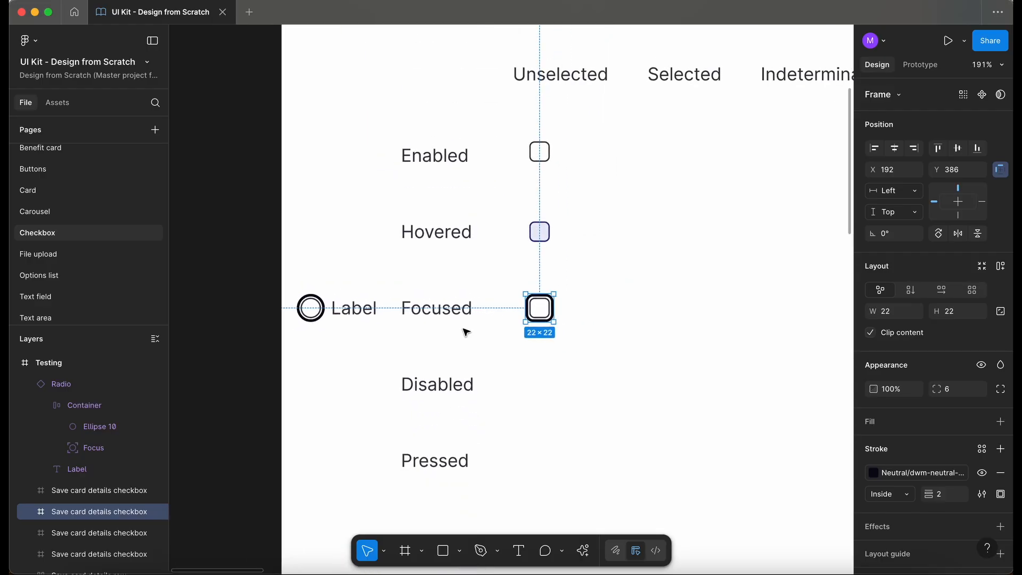
scroll(466, 332, "down", 3)
scroll(466, 332, "right", 1)
left_click(309, 233)
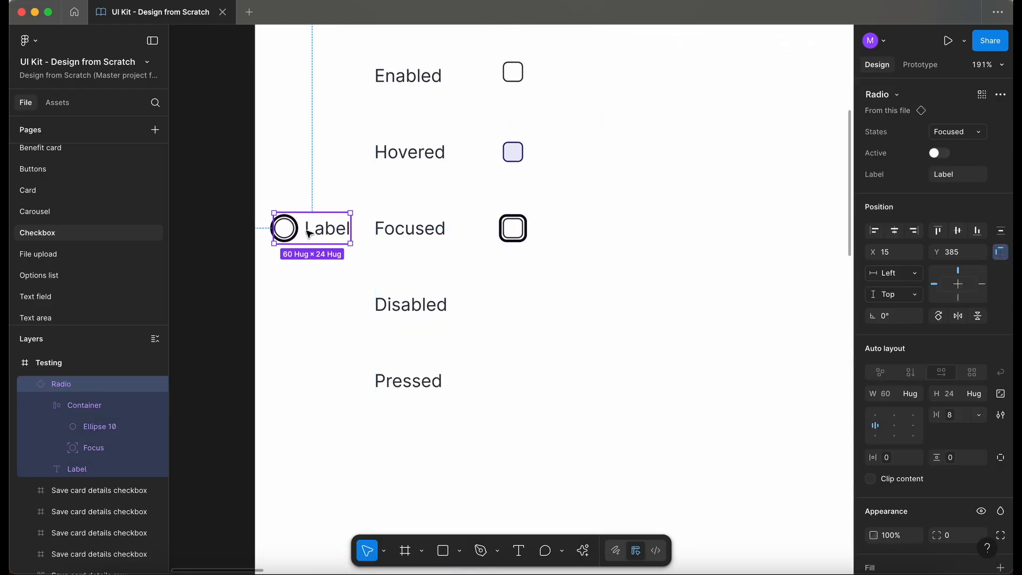
left_click_drag(308, 233, 311, 307)
Step: Copy the Enabled checkbox into the Disabled row
scroll(311, 307, "up", 4)
scroll(312, 307, "left", 2)
scroll(312, 307, "down", 2)
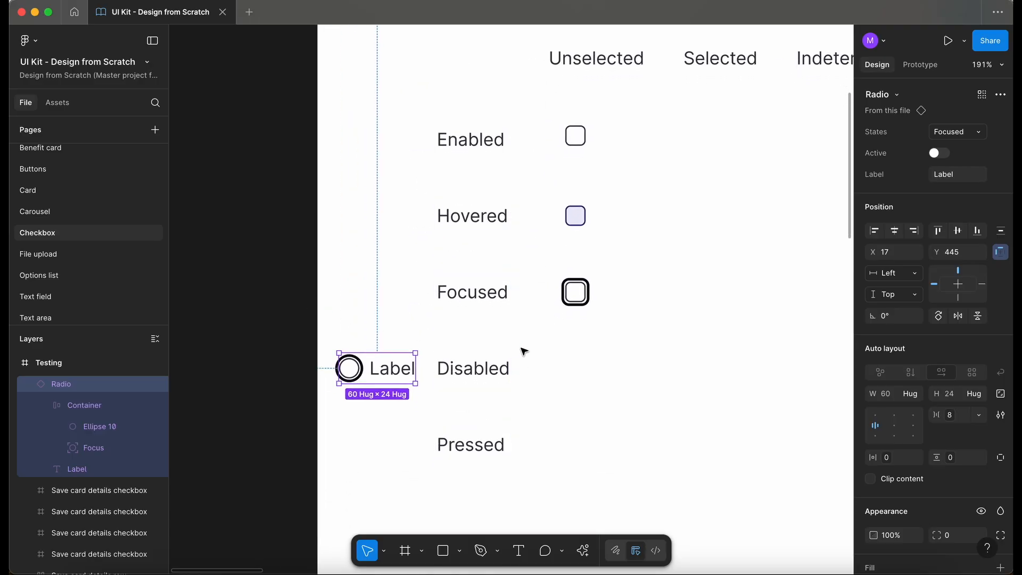
left_click(577, 141)
left_click_drag(579, 141, 572, 377)
Step: Set the radio's state to Disabled
left_click(380, 372)
scroll(380, 372, "up", 3)
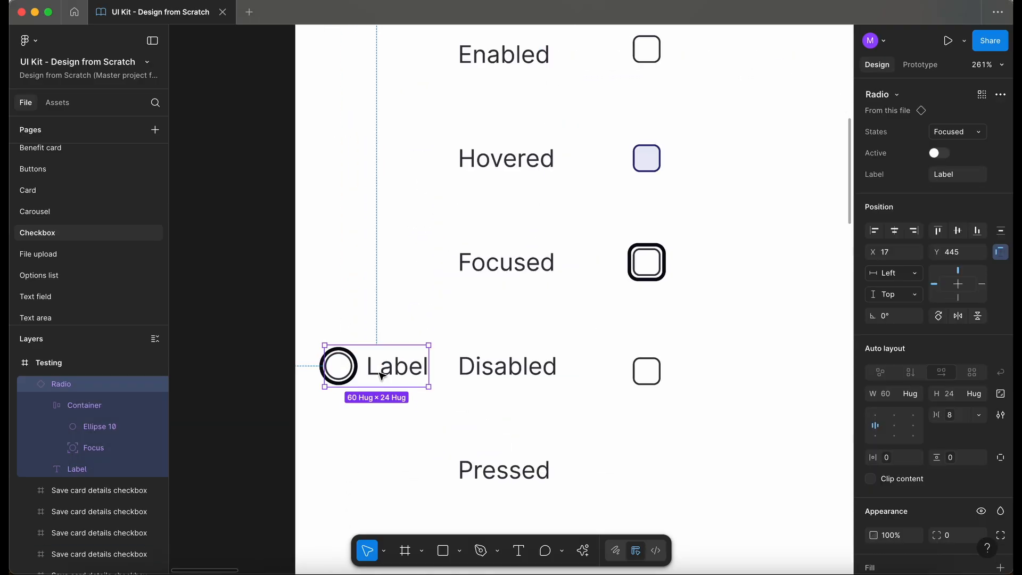
left_click(961, 129)
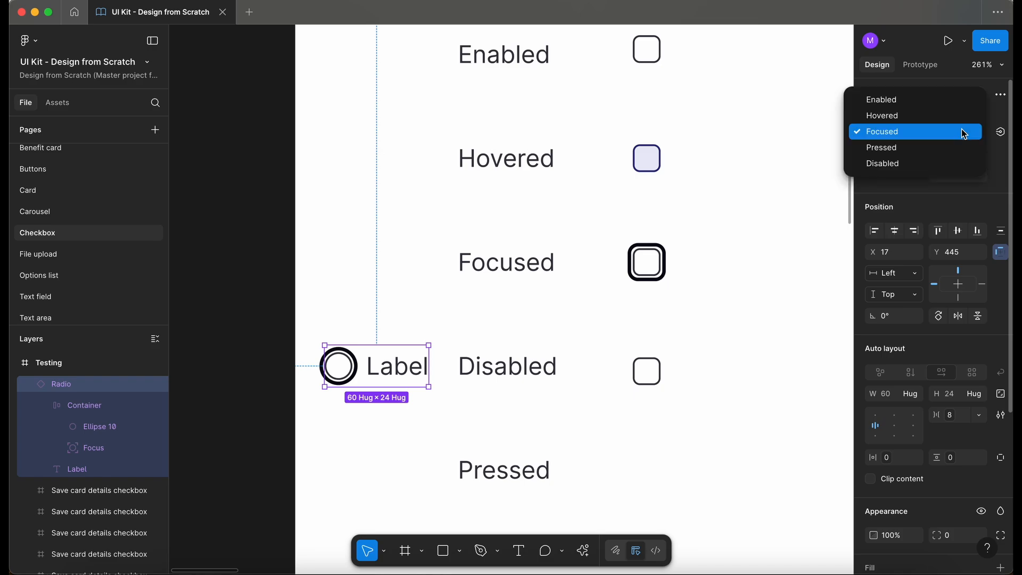
left_click(949, 164)
Step: Give the Disabled checkbox the lighter neutral stroke style used by the disabled radio and nudge it up 3 px
double_click(341, 372)
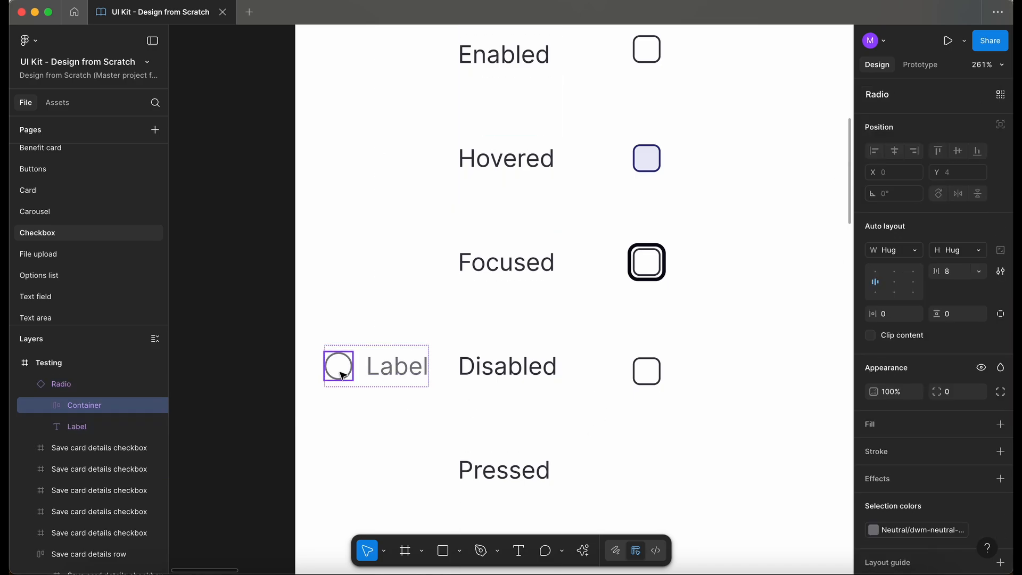
left_click(917, 530)
left_click(600, 447)
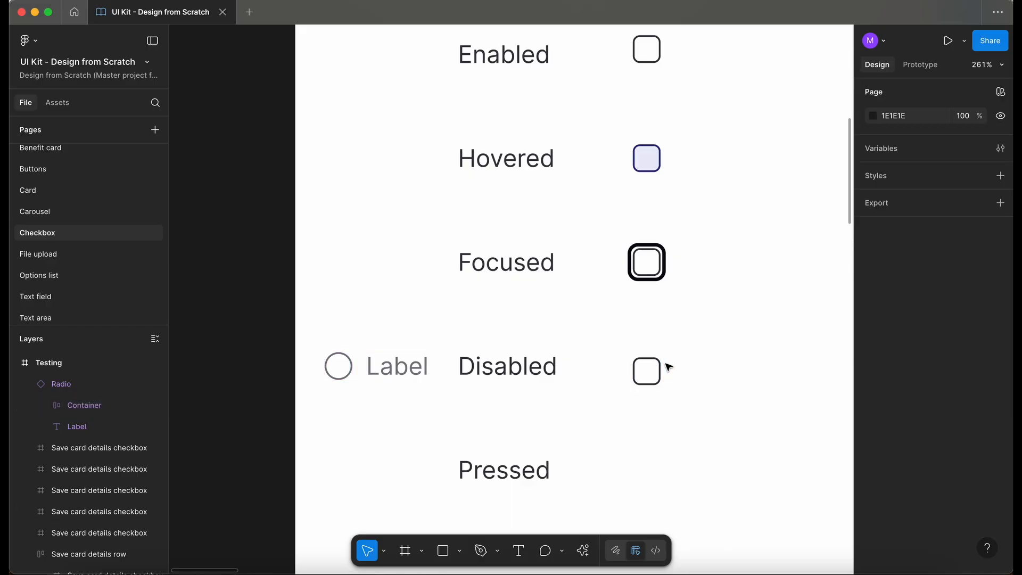
left_click(647, 371)
left_click(915, 472)
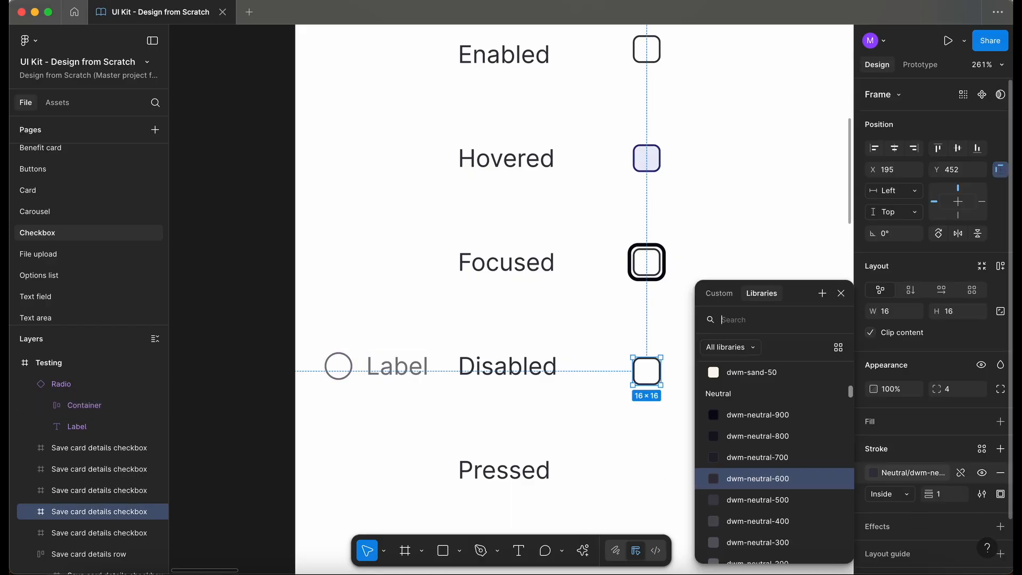
scroll(794, 510, "down", 2)
left_click(794, 507)
key("Up")
key("Up")
key("Up")
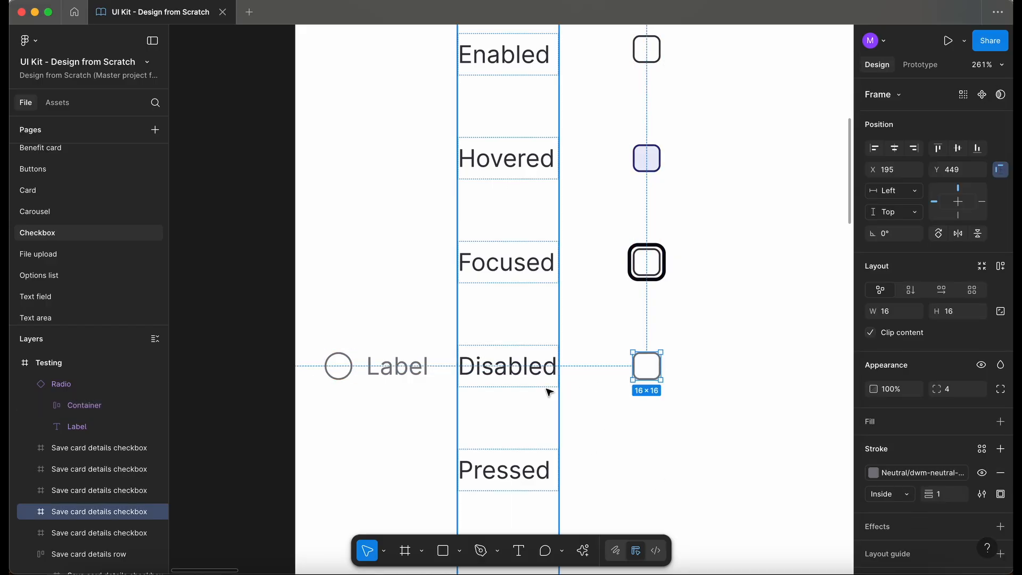
Step: Copy the Enabled checkbox into the Pressed row
scroll(548, 392, "down", 2)
scroll(550, 392, "down", 5)
scroll(559, 320, "up", 1)
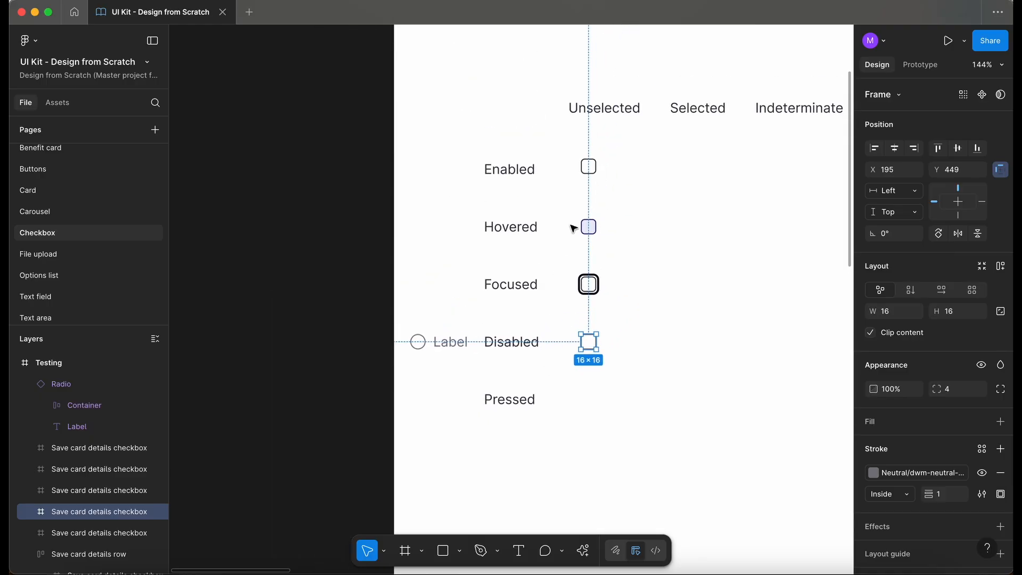
left_click(588, 167)
left_click_drag(591, 168, 587, 400)
Step: Move the radio beside the Pressed label and set its state to Pressed
left_click_drag(441, 344, 440, 401)
left_click(919, 129)
left_click(923, 131)
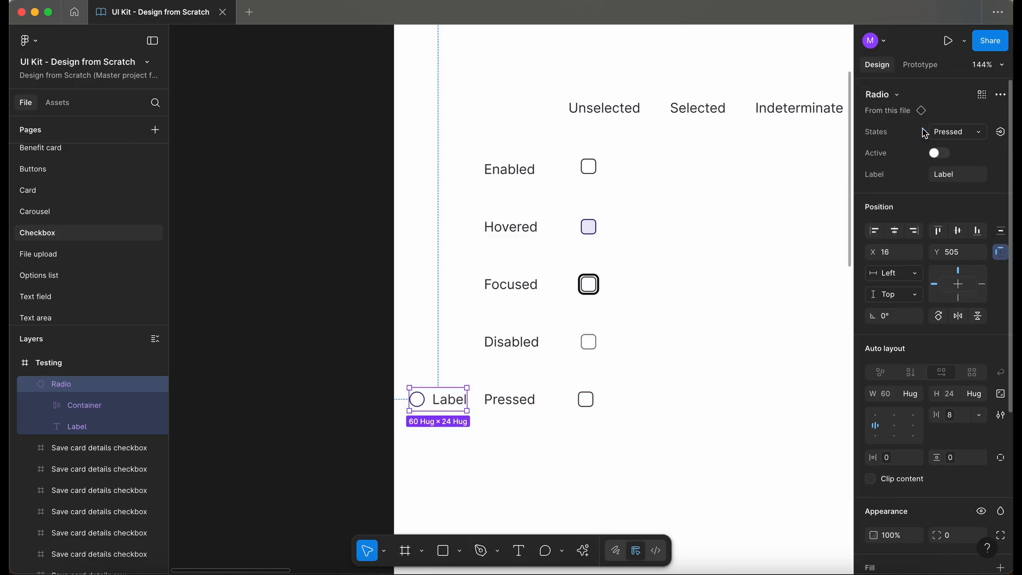
Step: Give the Pressed checkbox the radio's Brand dwm-sapphire stroke style
scroll(482, 448, "up", 5)
key("Escape")
double_click(333, 335)
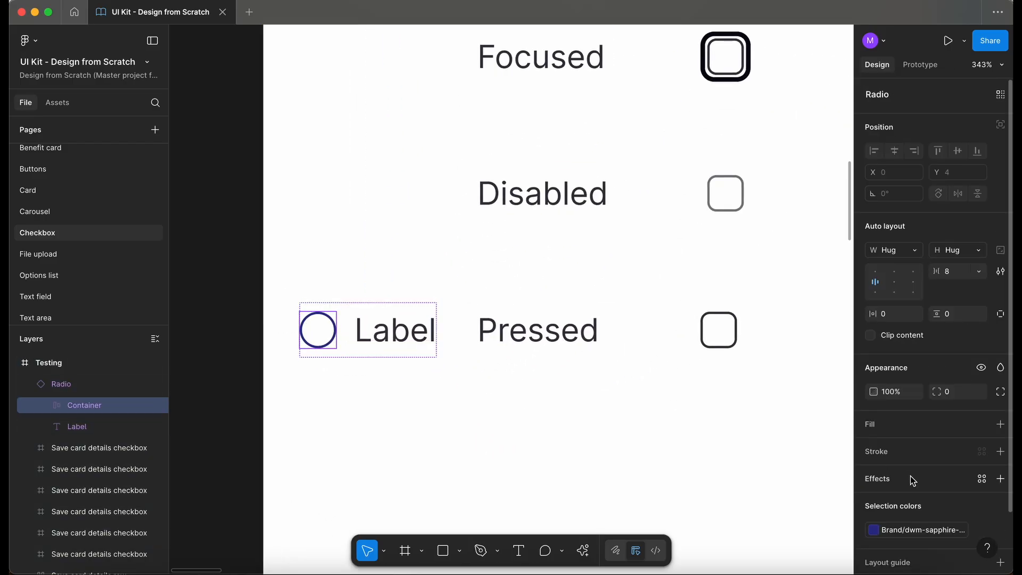
left_click(924, 531)
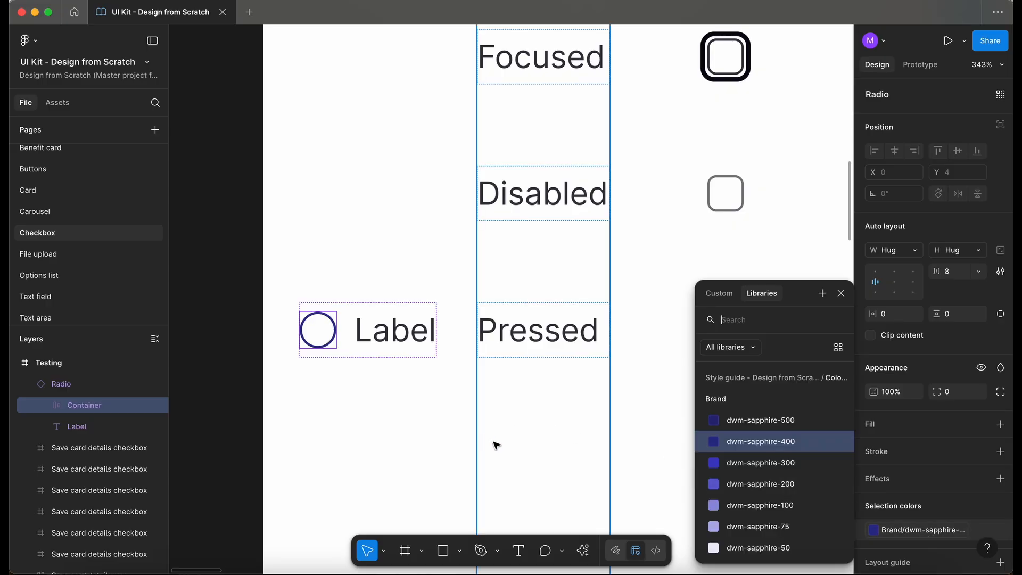
left_click(494, 446)
left_click(724, 334)
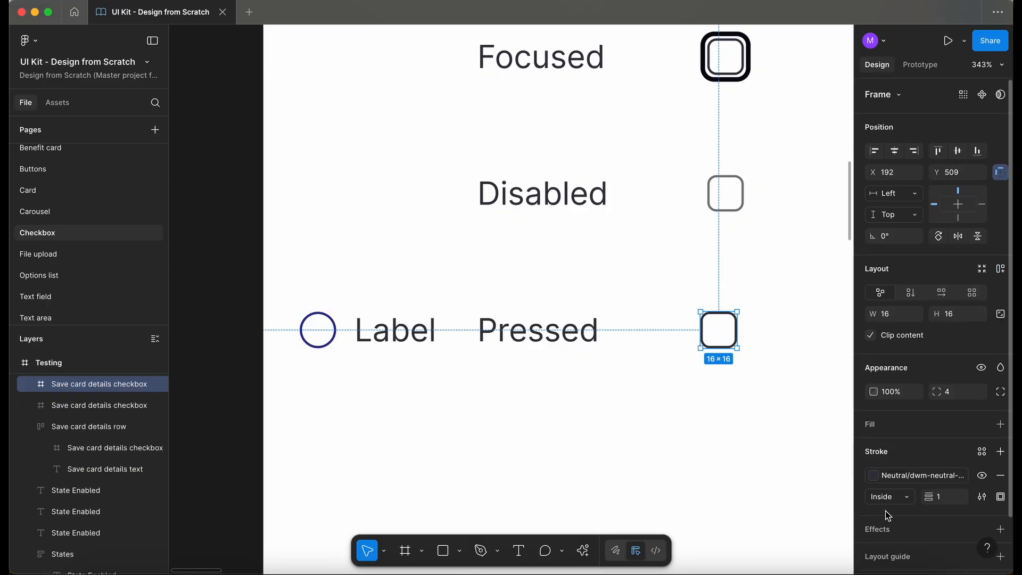
left_click(900, 475)
type("sapphire-")
left_click(756, 440)
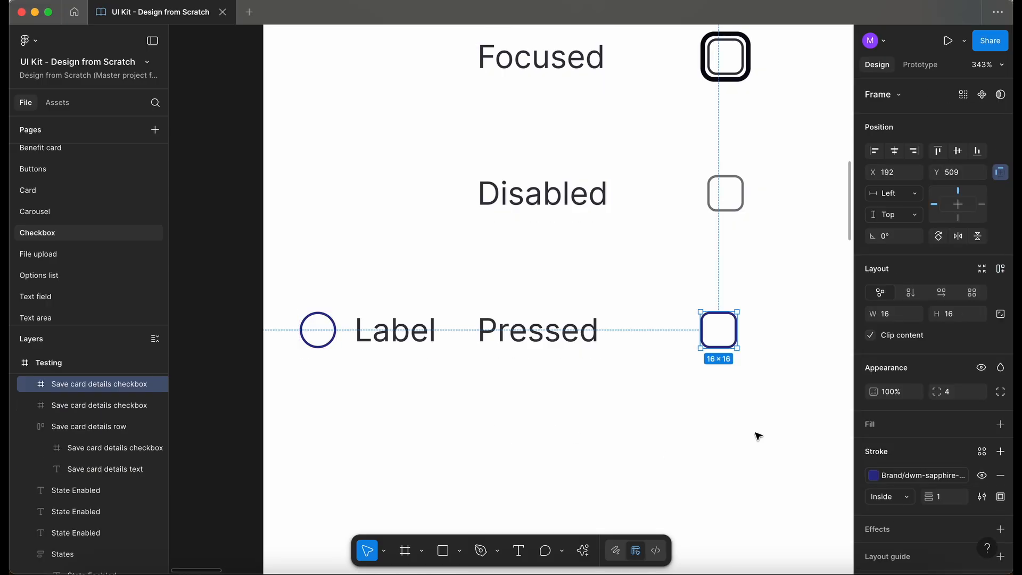
Step: Move the radio to the Enabled row under the Indeterminate column
left_click(561, 429)
scroll(562, 431, "down", 5)
scroll(564, 431, "down", 5)
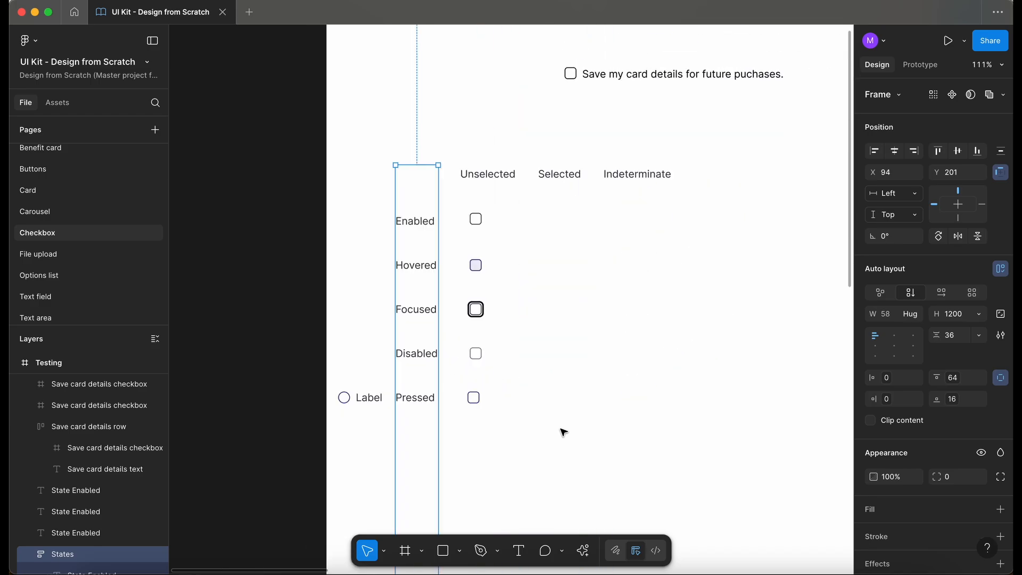
left_click_drag(357, 401, 551, 146)
Step: Copy the Enabled checkbox into the Selected column
scroll(552, 146, "up", 3)
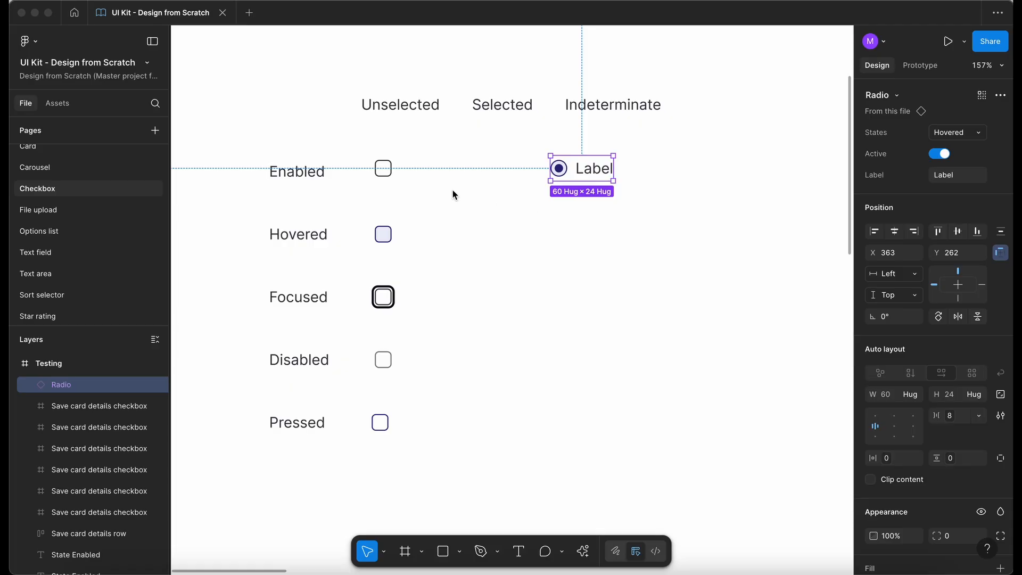
scroll(453, 190, "up", 3)
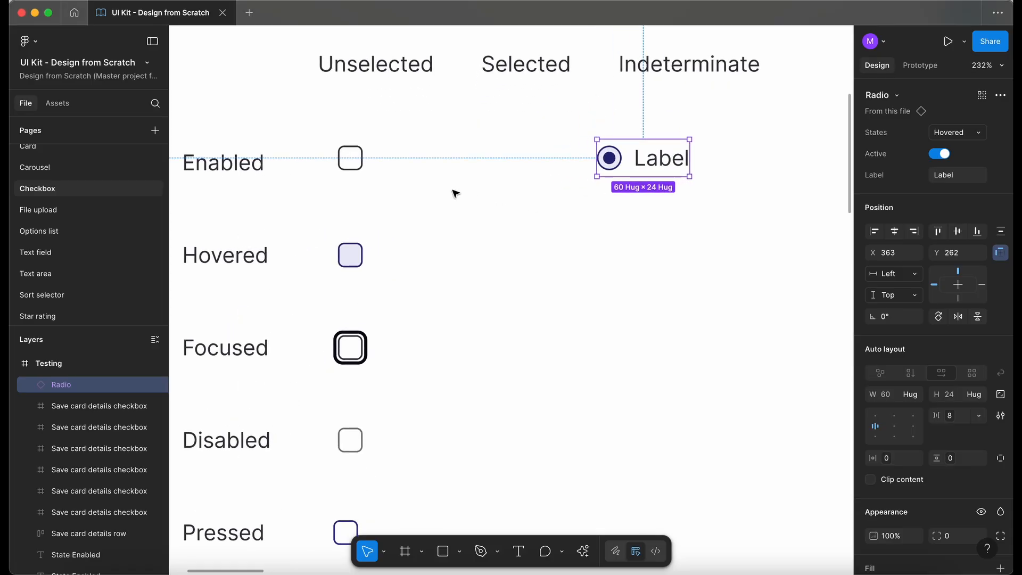
left_click(368, 193)
left_click(350, 160)
scroll(356, 163, "down", 2)
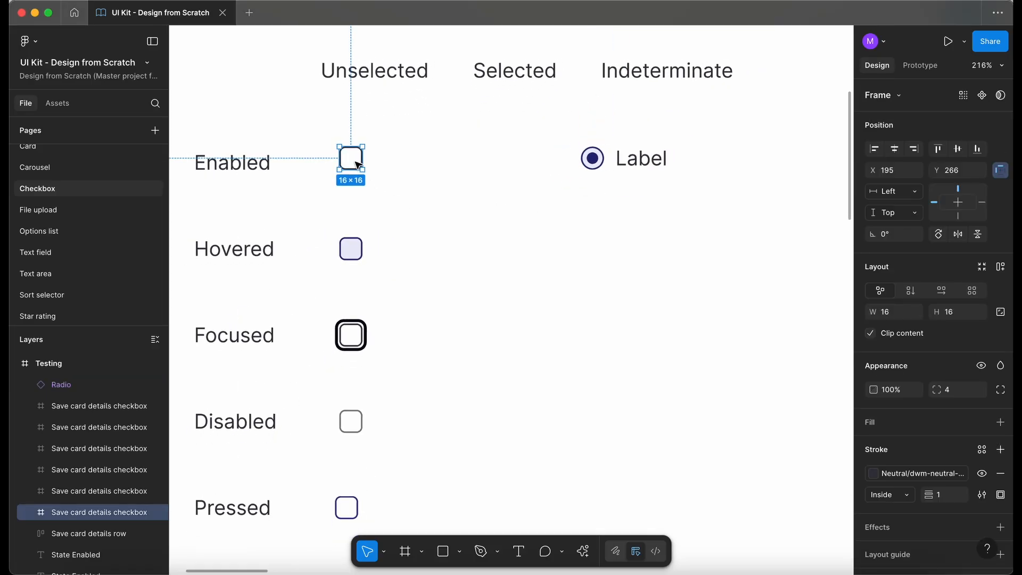
left_click_drag(358, 164, 510, 164)
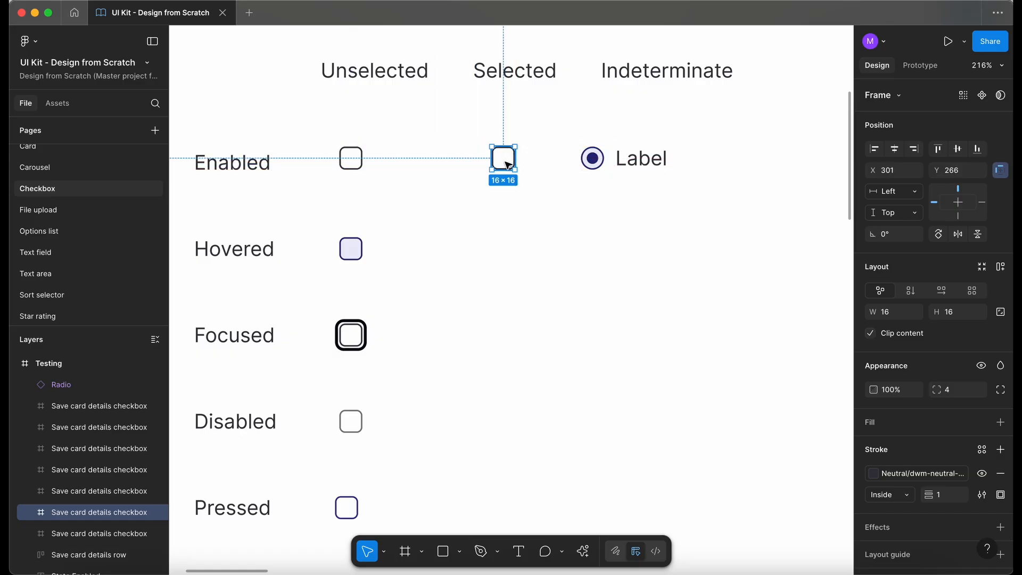
Step: Set the radio's state to Enabled
scroll(509, 164, "up", 3)
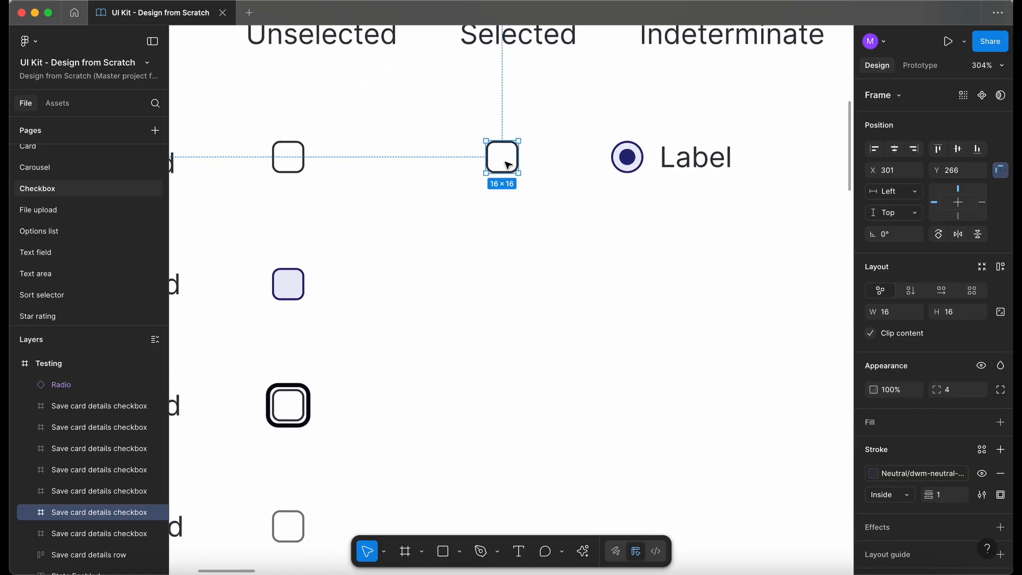
left_click(608, 164)
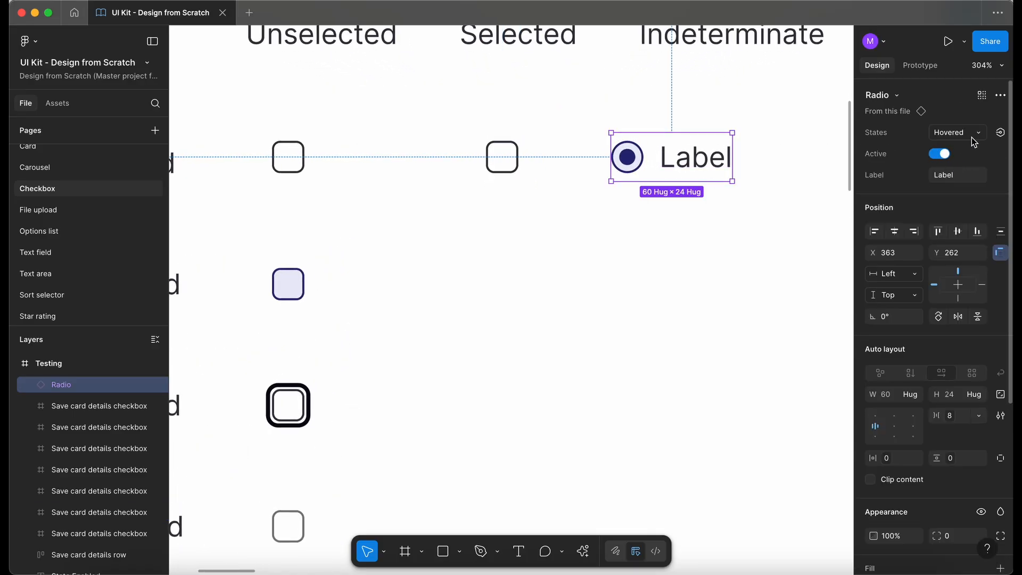
left_click(970, 137)
left_click(928, 117)
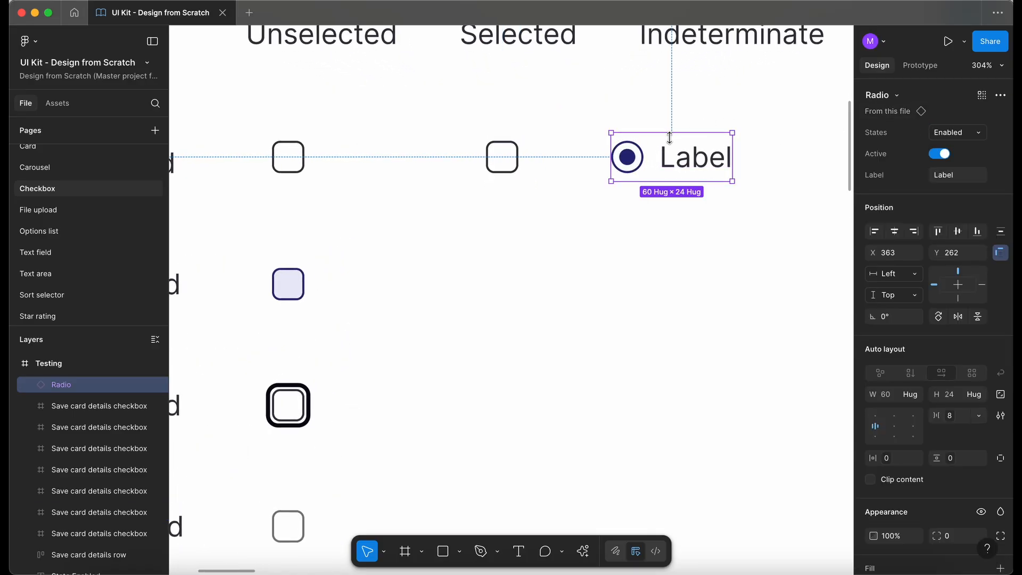
Step: Fill the Selected checkbox with the radio dot's dwm-sapphire-500 fill style
left_click(632, 163, "super")
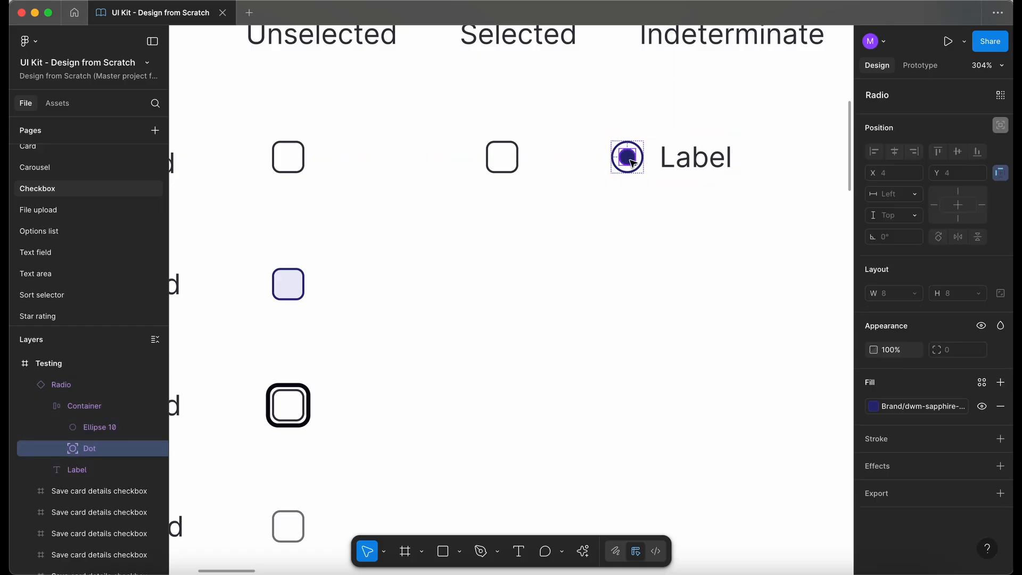
left_click(915, 405)
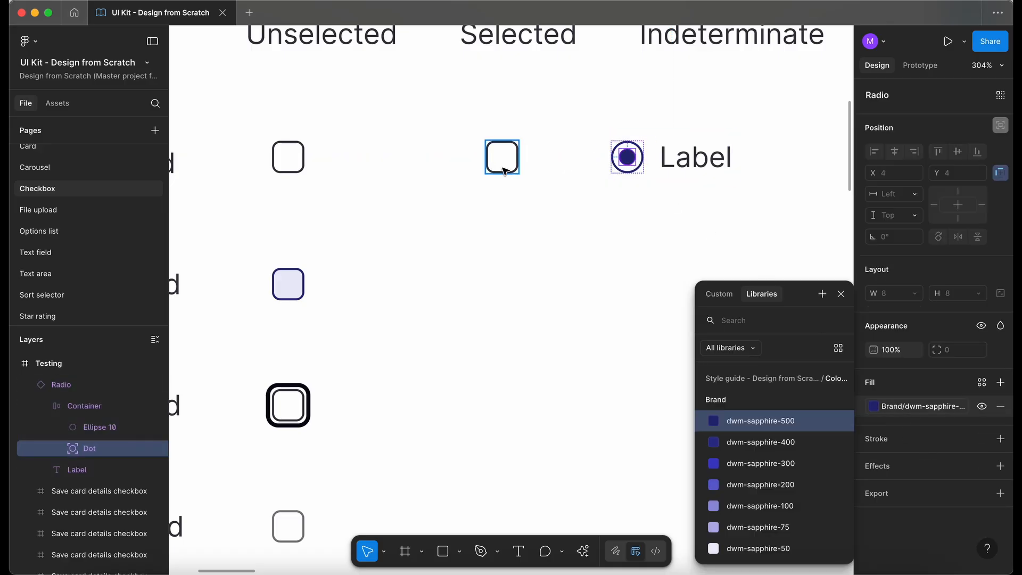
left_click(502, 161)
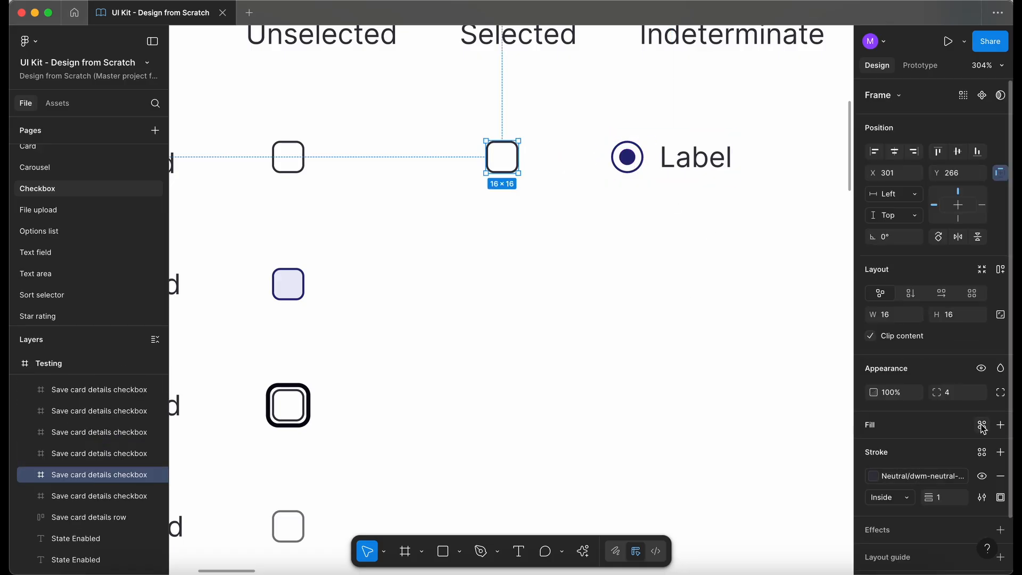
left_click(981, 426)
type("s")
left_click(787, 421)
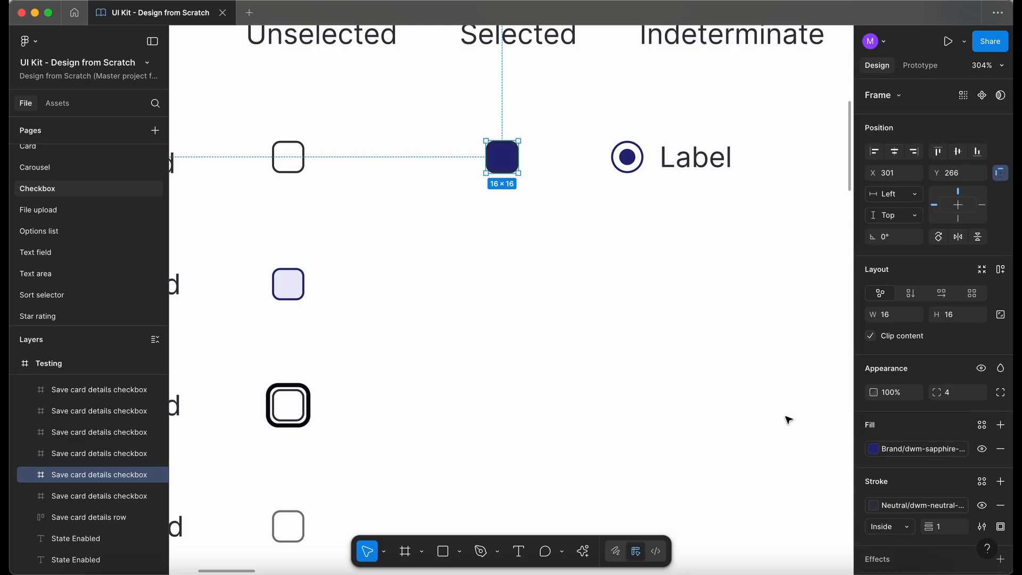
Step: Remove the stroke from the Selected checkbox
left_click(1000, 505)
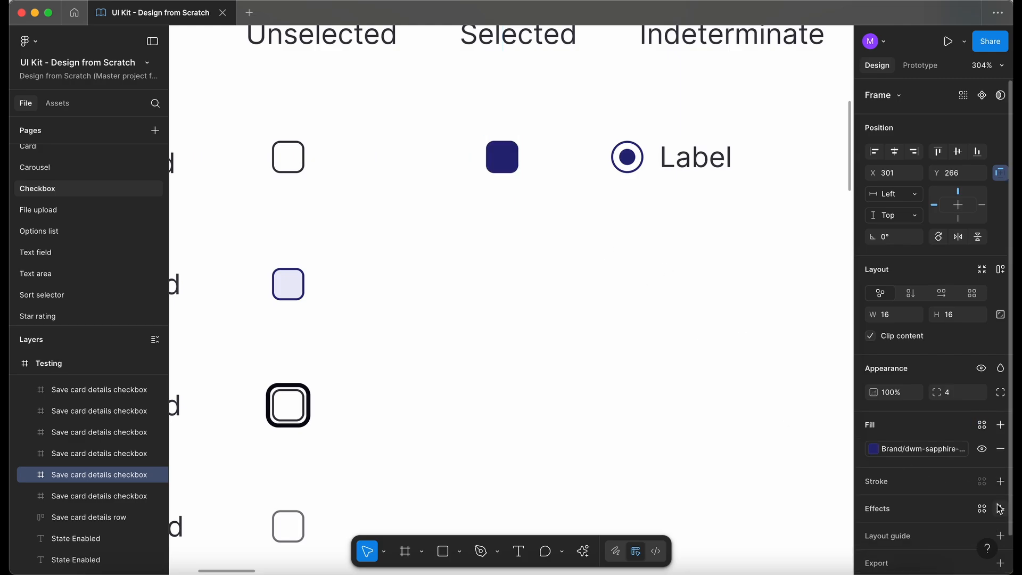
scroll(516, 161, "up", 1)
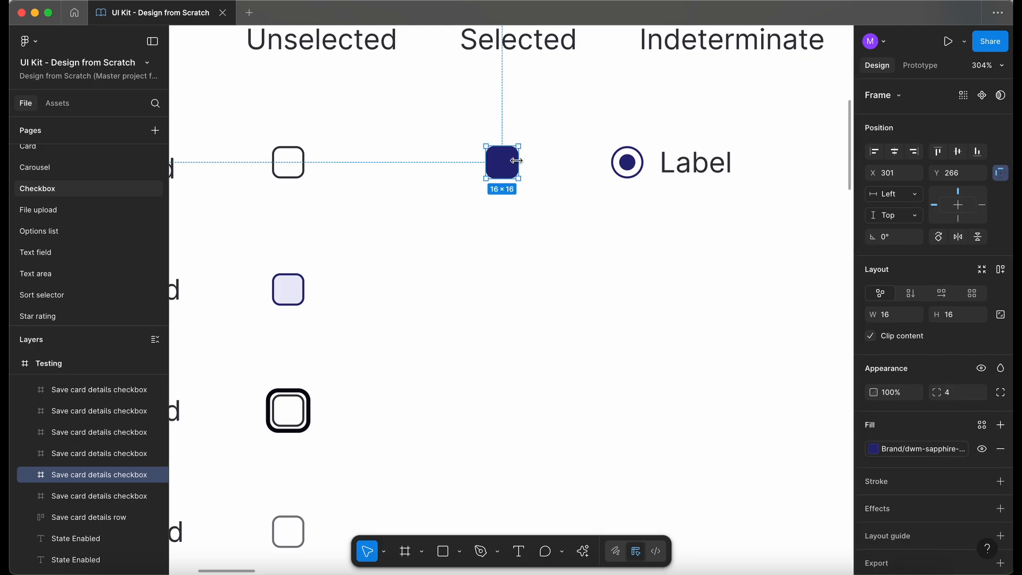
scroll(504, 123, "up", 5)
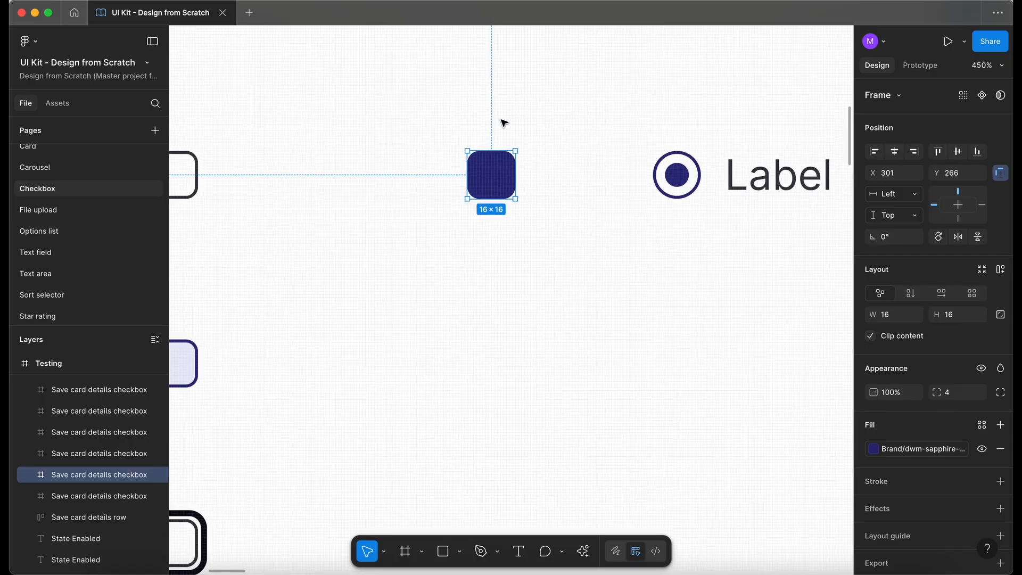
Step: Search the assets for "check" and place the check icon on the canvas
left_click(66, 106)
type("check")
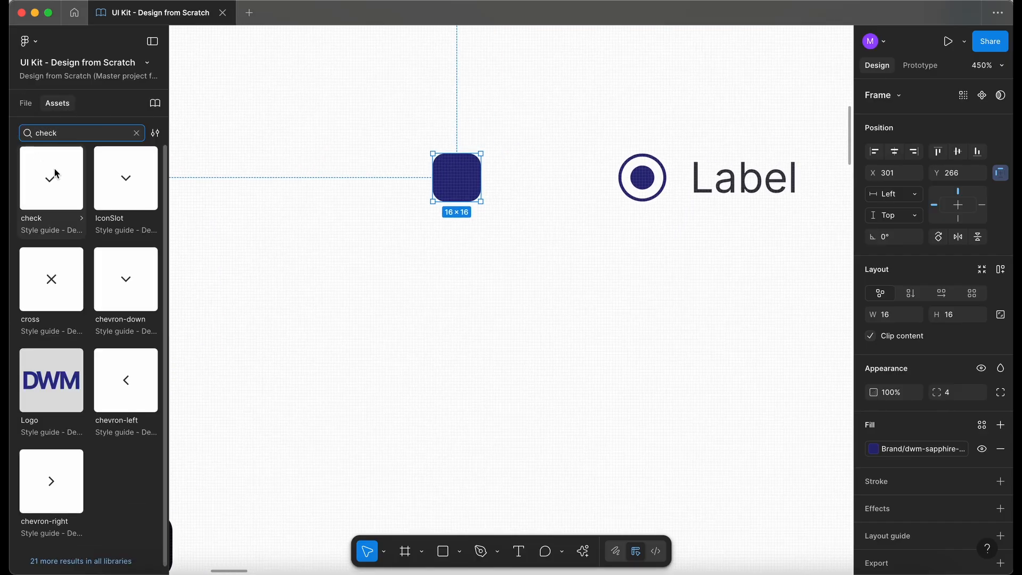
left_click_drag(54, 195, 579, 263)
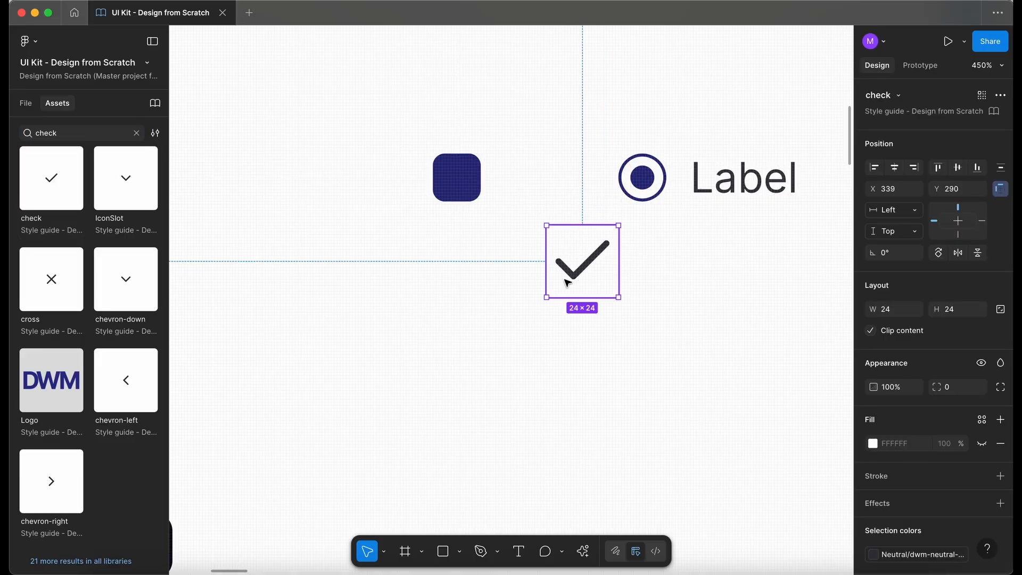
Step: Scale the check icon down to 8 × 8 and position it inside the Selected checkbox
left_click(383, 552)
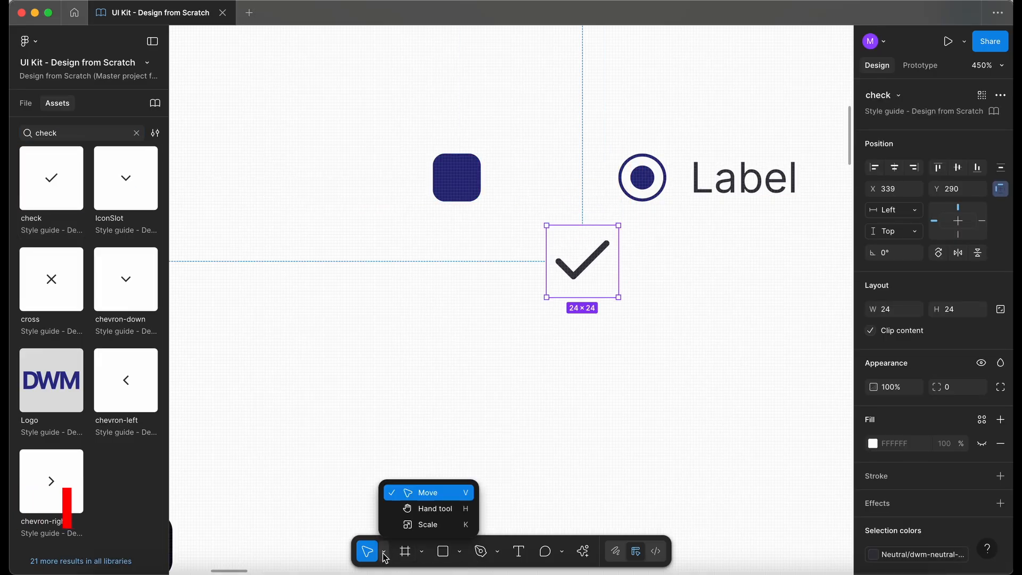
left_click(425, 523)
left_click_drag(619, 299, 457, 183)
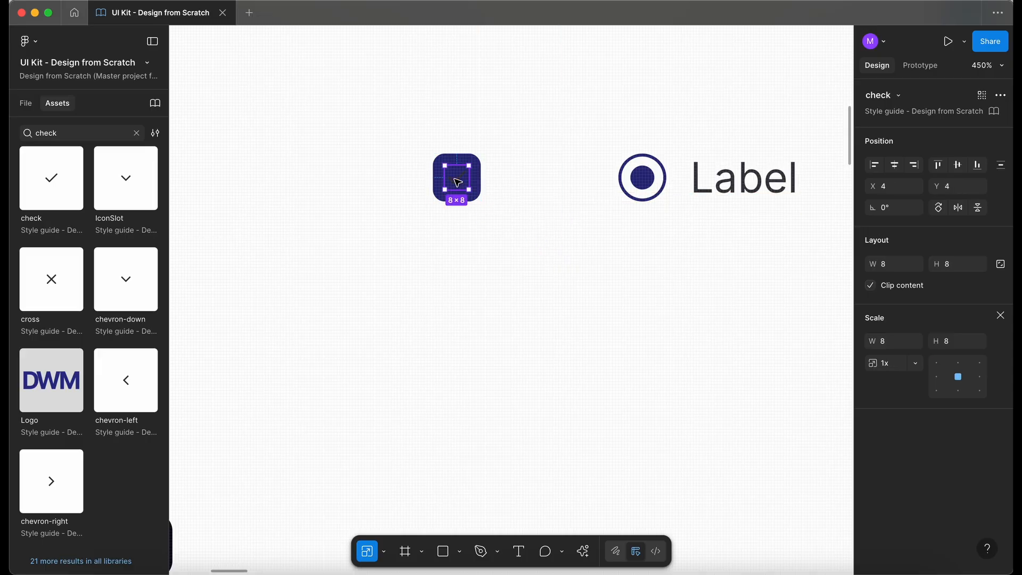
left_click(383, 551)
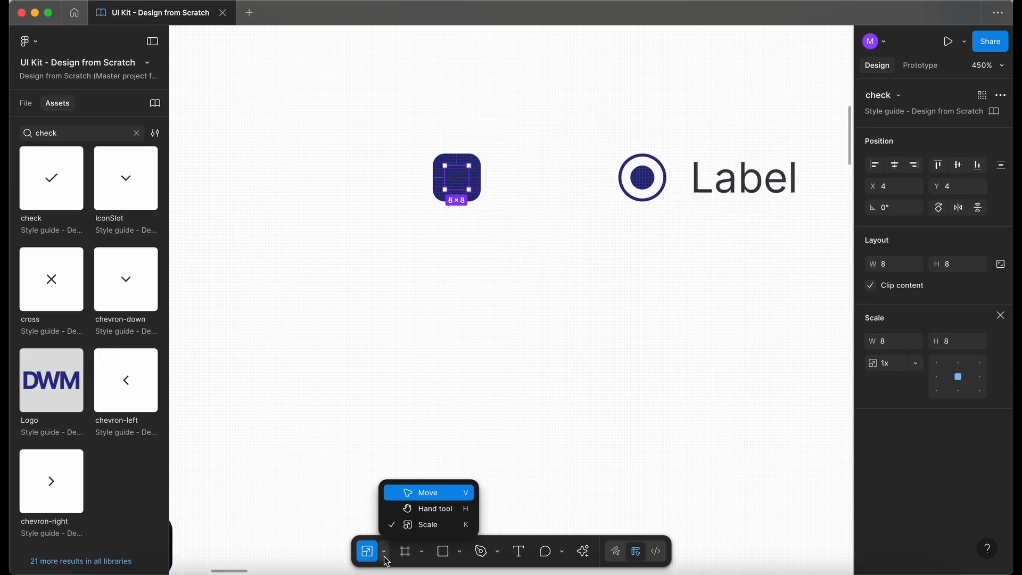
left_click(429, 493)
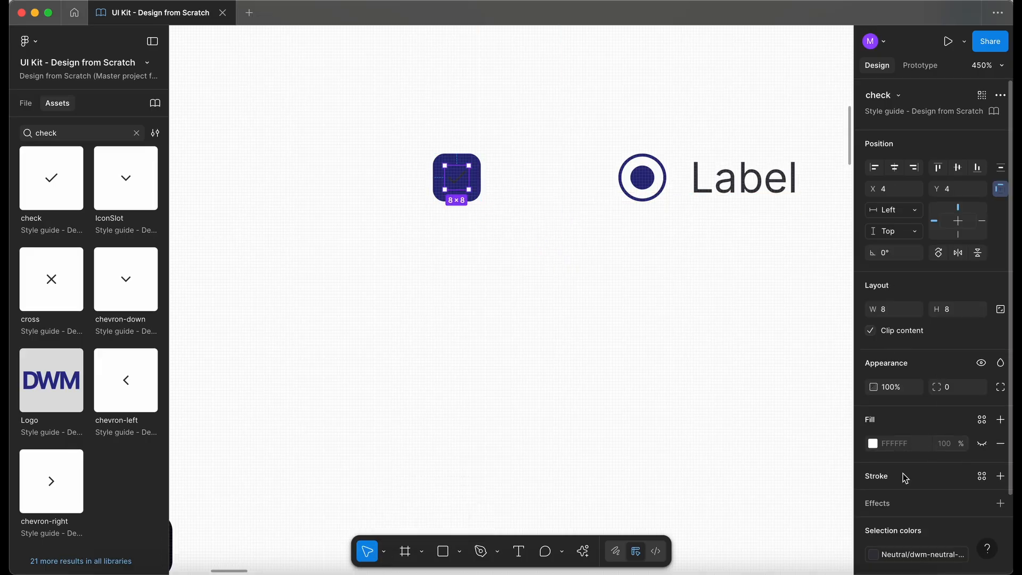
Step: Set the check icon's color to the dwm-neutral-0 style
left_click(918, 554)
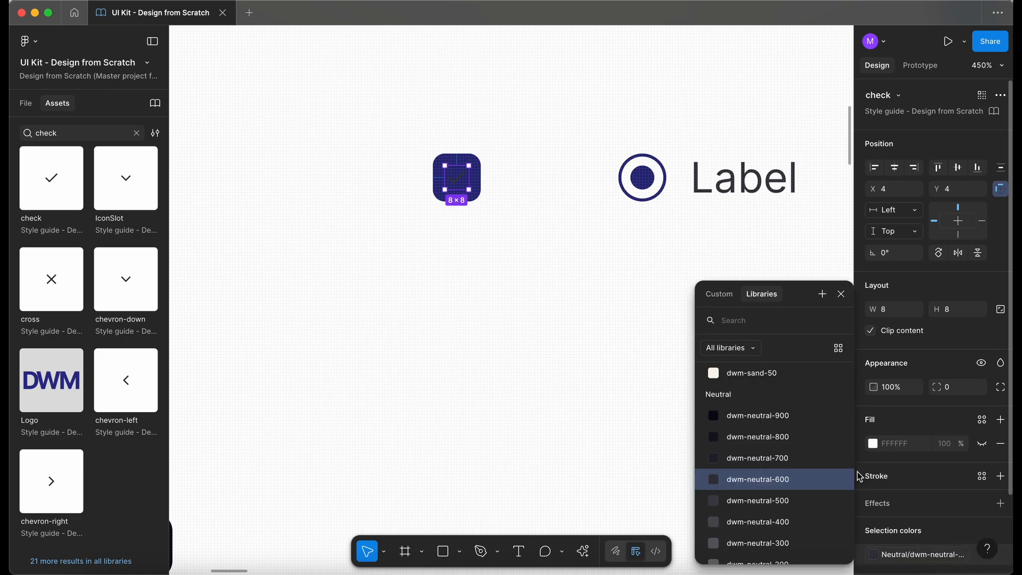
type("ne")
scroll(804, 471, "down", 8)
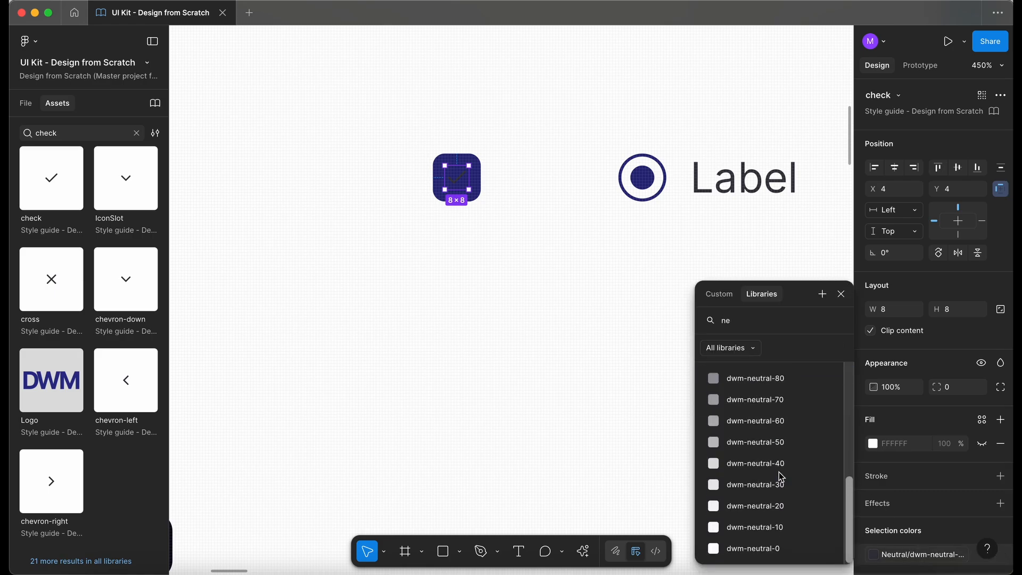
left_click(767, 549)
Step: Copy the Hovered unselected checkbox into the Selected column
left_click(531, 299)
scroll(514, 295, "down", 5)
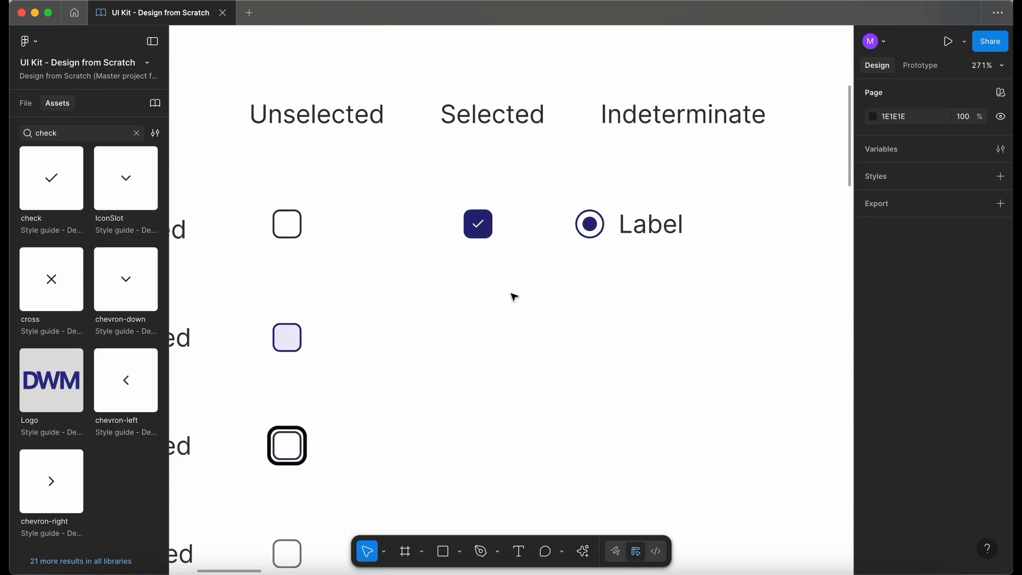
scroll(514, 296, "up", 3)
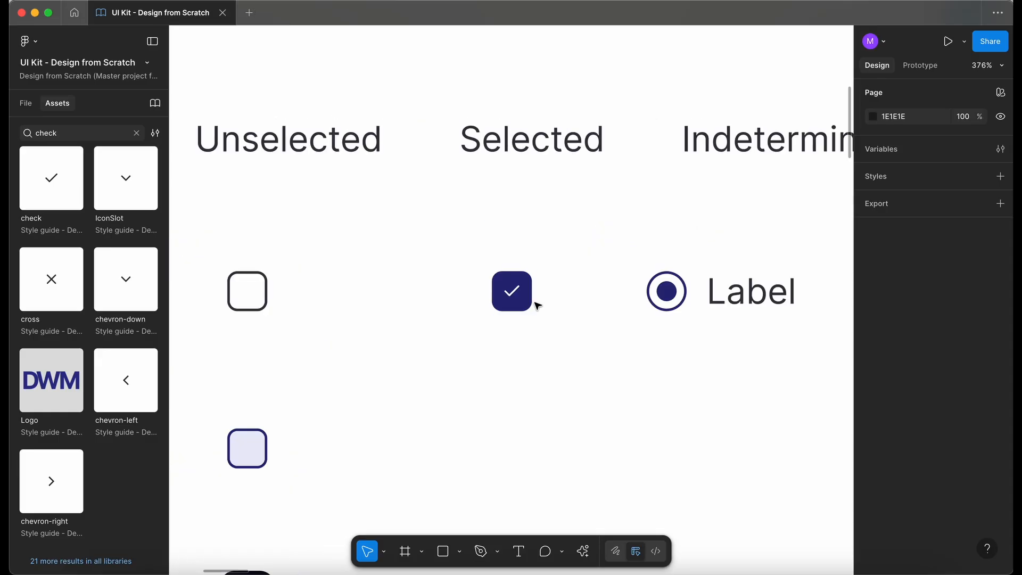
scroll(513, 300, "down", 5)
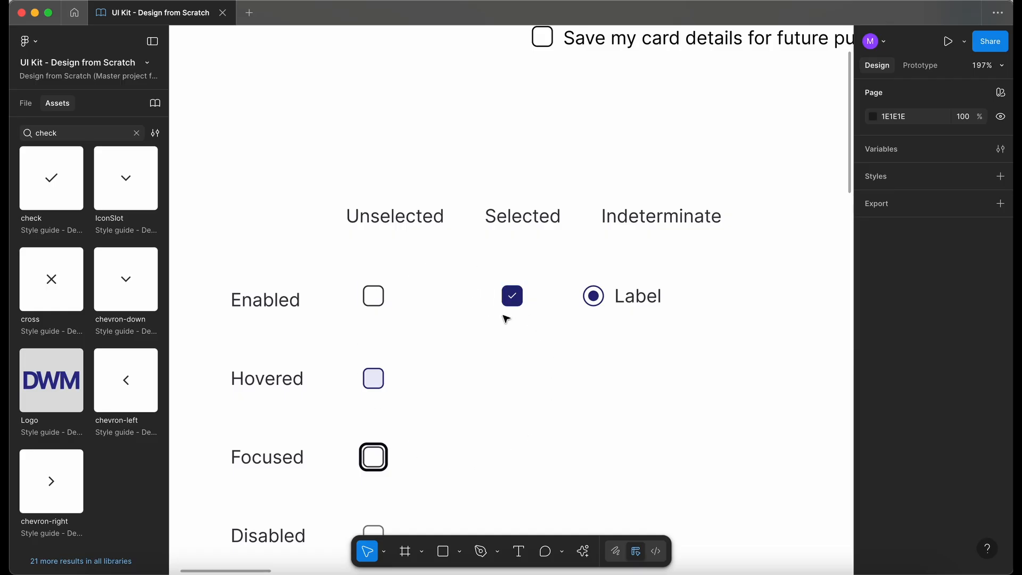
scroll(505, 319, "down", 2)
scroll(482, 318, "up", 3, "ctrl")
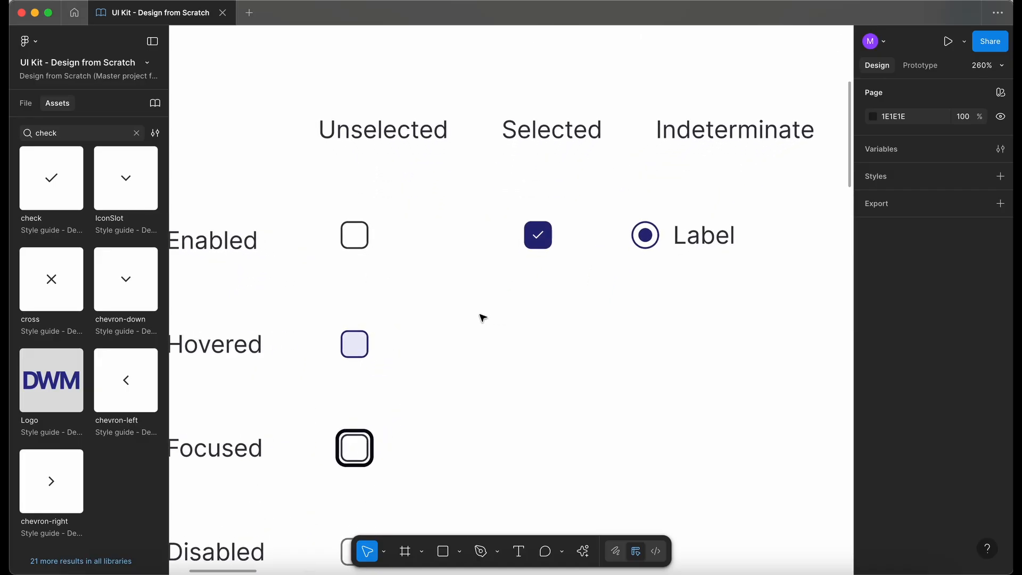
scroll(483, 318, "down", 2)
left_click(397, 301)
left_click_drag(398, 300, 582, 295)
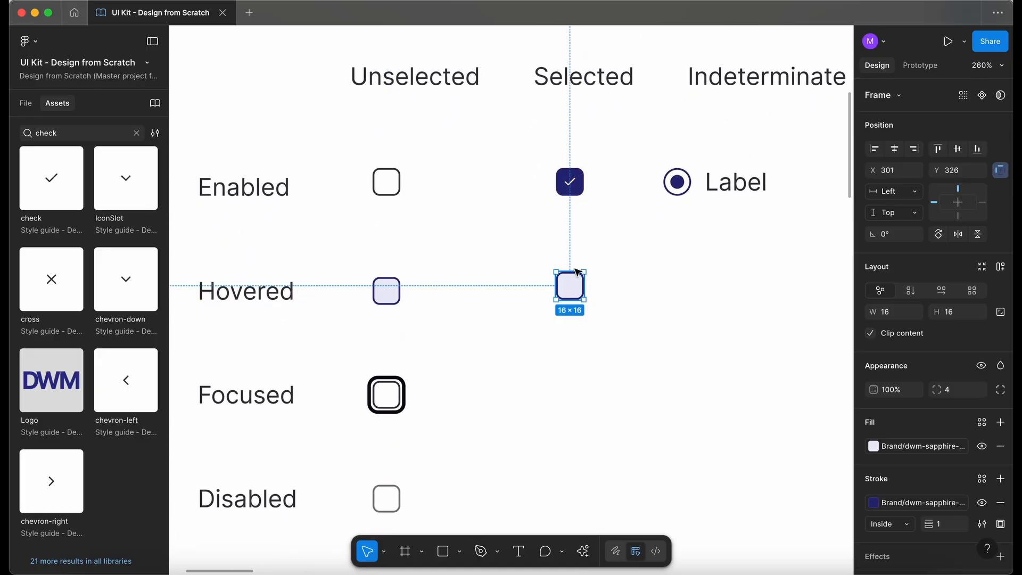
Step: Copy the check icon into the Hovered Selected checkbox
double_click(573, 187)
left_click_drag(575, 187, 576, 292)
Step: Set the radio's state to Hovered
left_click(737, 182)
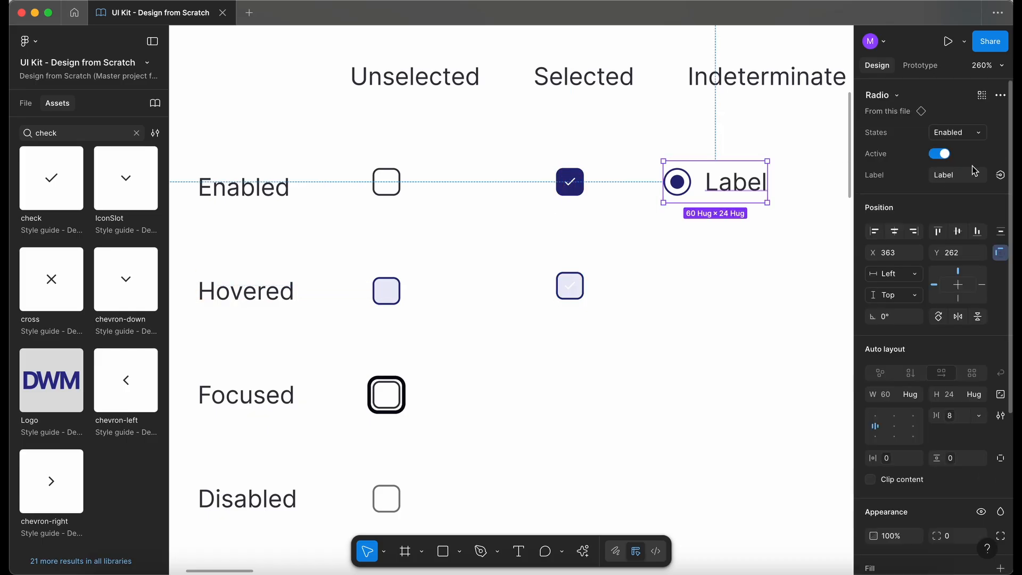
left_click(957, 132)
left_click(944, 145)
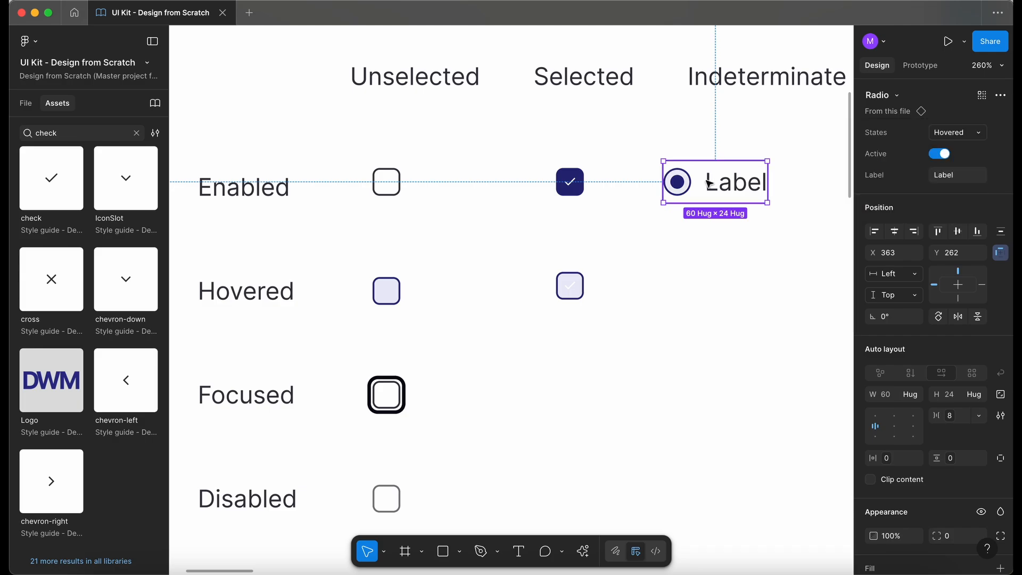
Step: Inspect the fill and stroke styles of the hovered radio's dot and ring
double_click(679, 183)
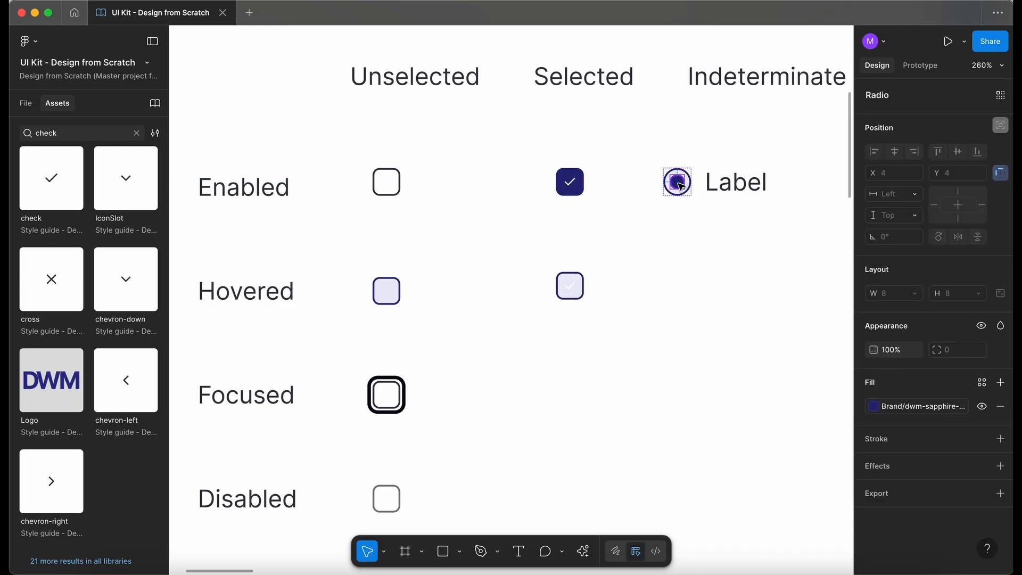
left_click(901, 405)
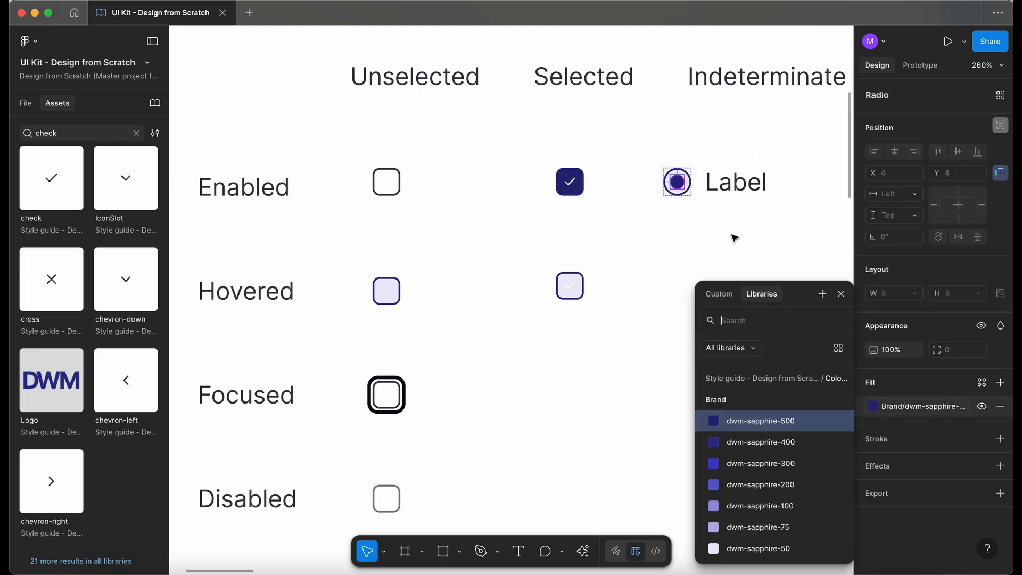
left_click(631, 286)
scroll(680, 188, "up", 10)
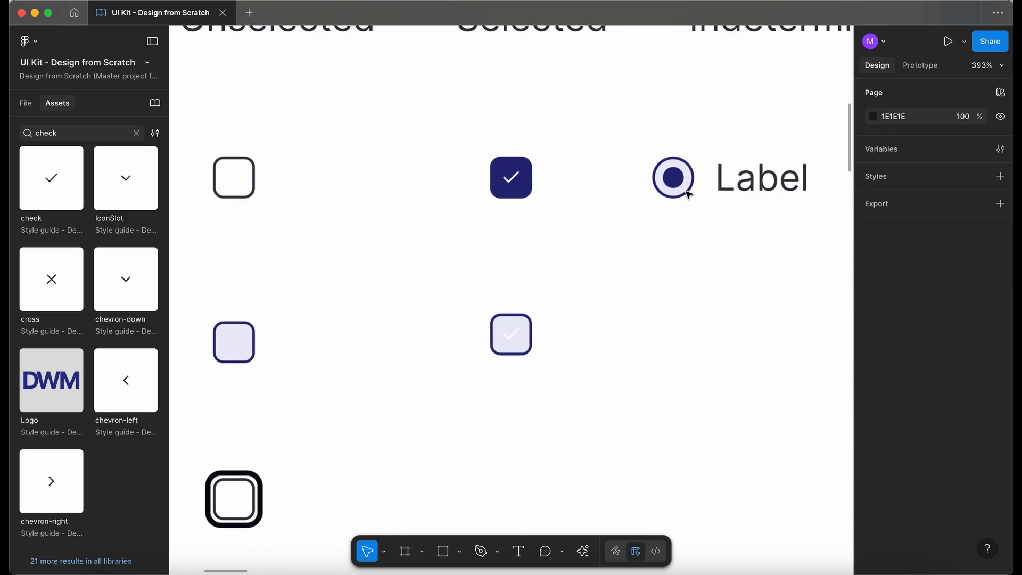
left_click(684, 190, "super")
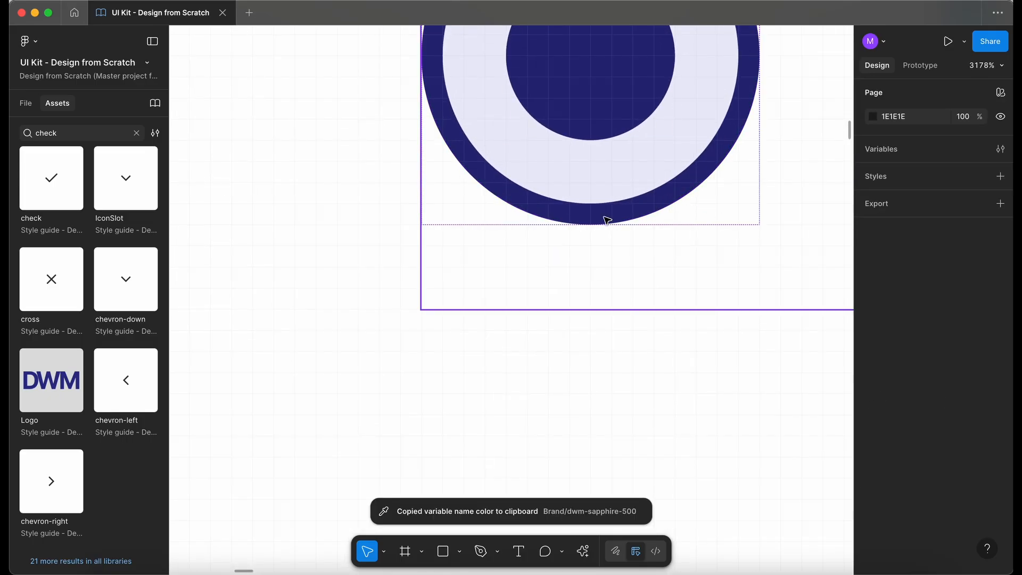
scroll(607, 219, "down", 10)
scroll(606, 220, "down", 3)
scroll(606, 220, "left", 2)
Step: Color the check in the Hovered Selected checkbox with a sapphire color style
left_click(617, 276, "super")
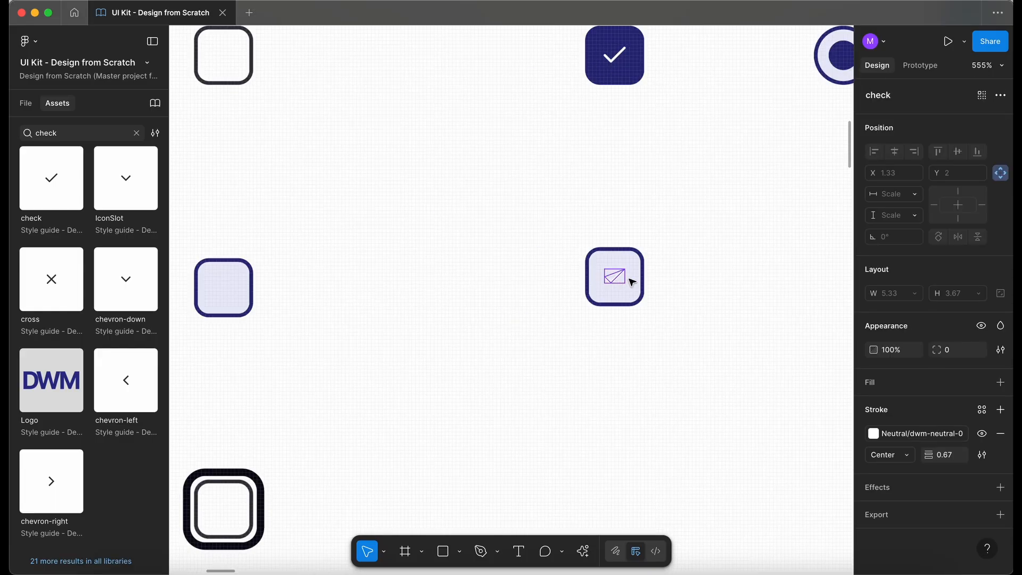
left_click(901, 432)
type("sa")
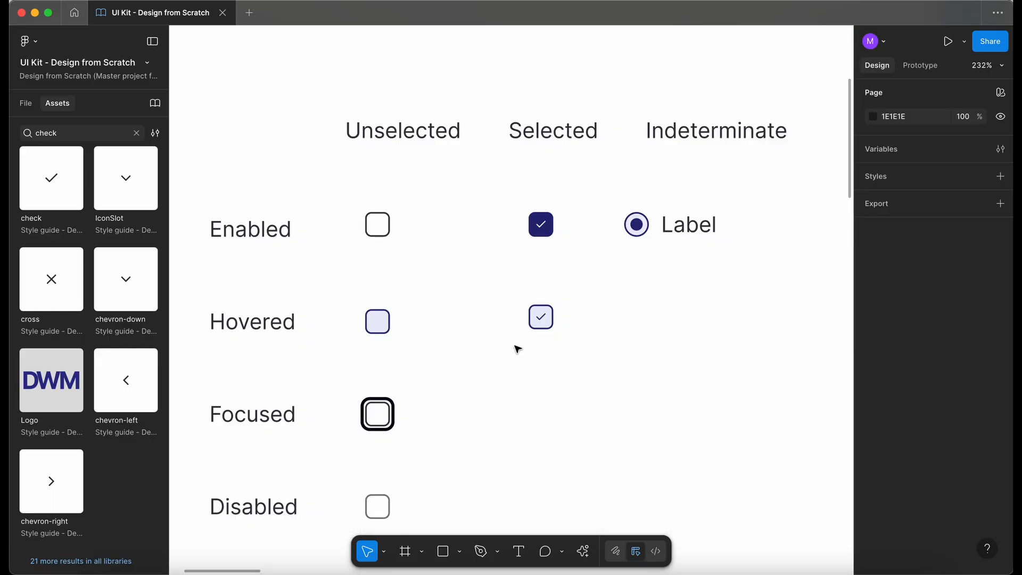
Step: Copy the Enabled Selected checkbox into the Focused row
scroll(518, 349, "down", 3)
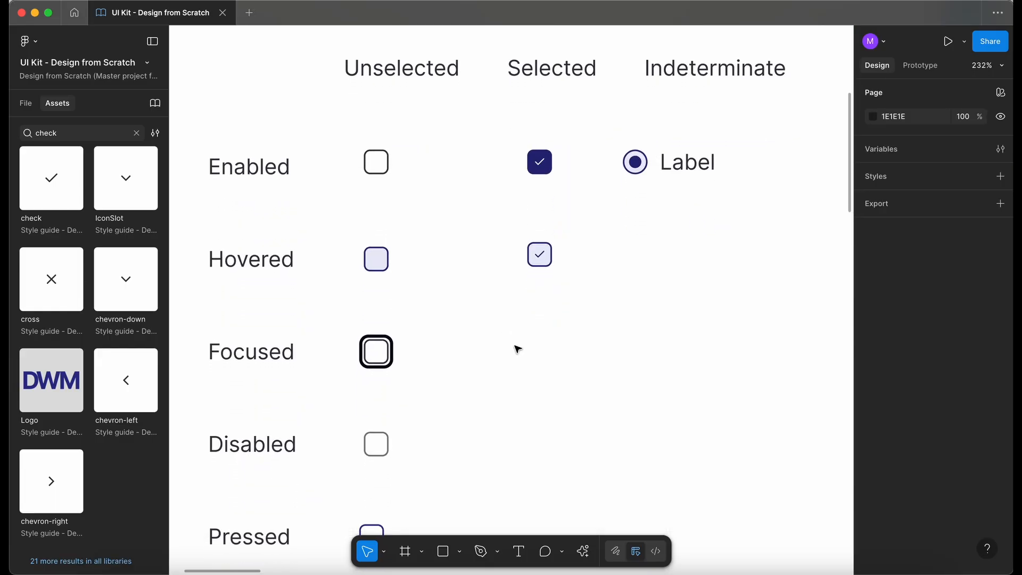
left_click(541, 169)
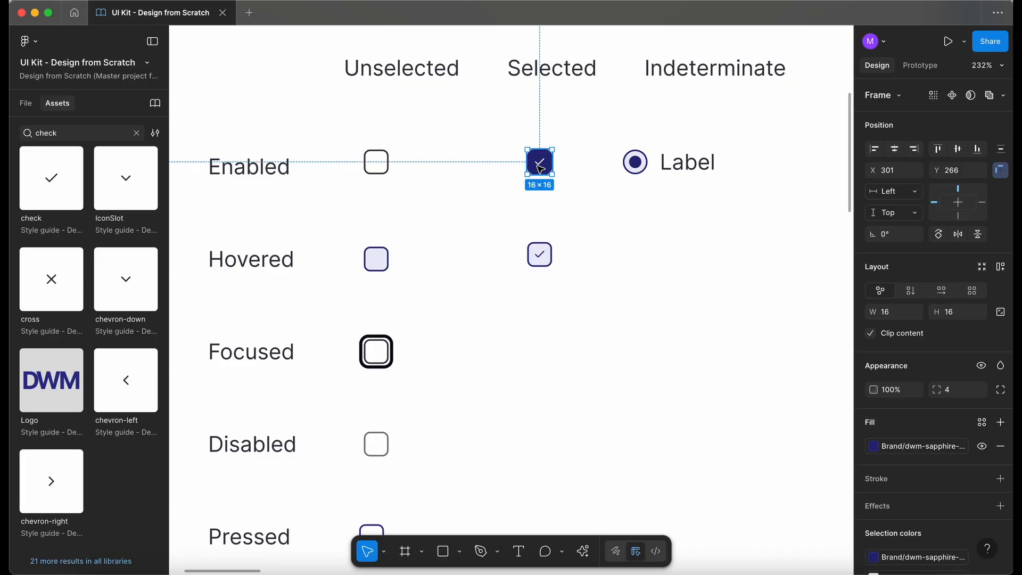
left_click_drag(541, 170, 539, 358)
scroll(532, 391, "up", 2)
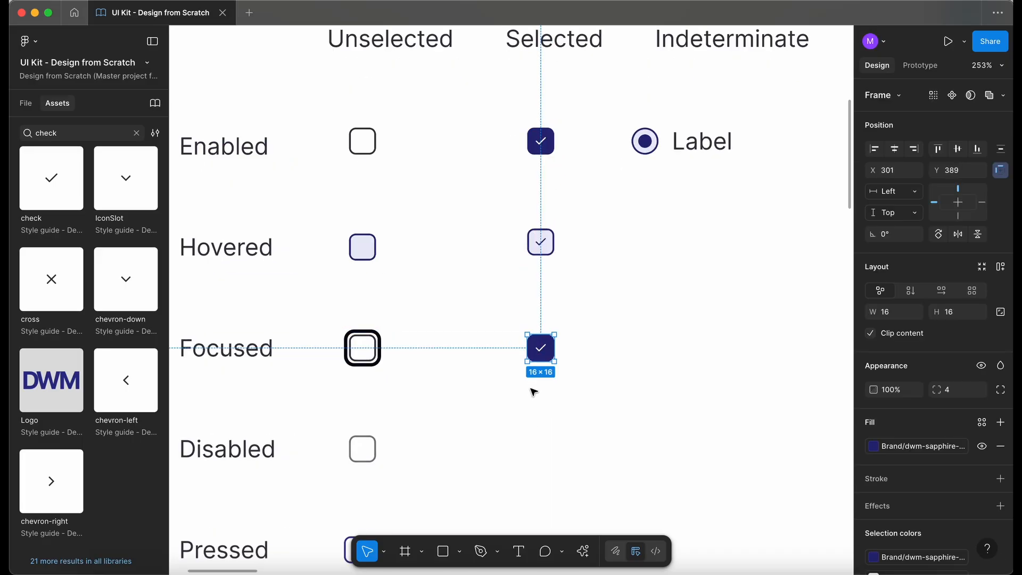
Step: Give the Focused Selected checkbox the focus ring of the Focused unselected checkbox
left_click(373, 366)
left_click(25, 102)
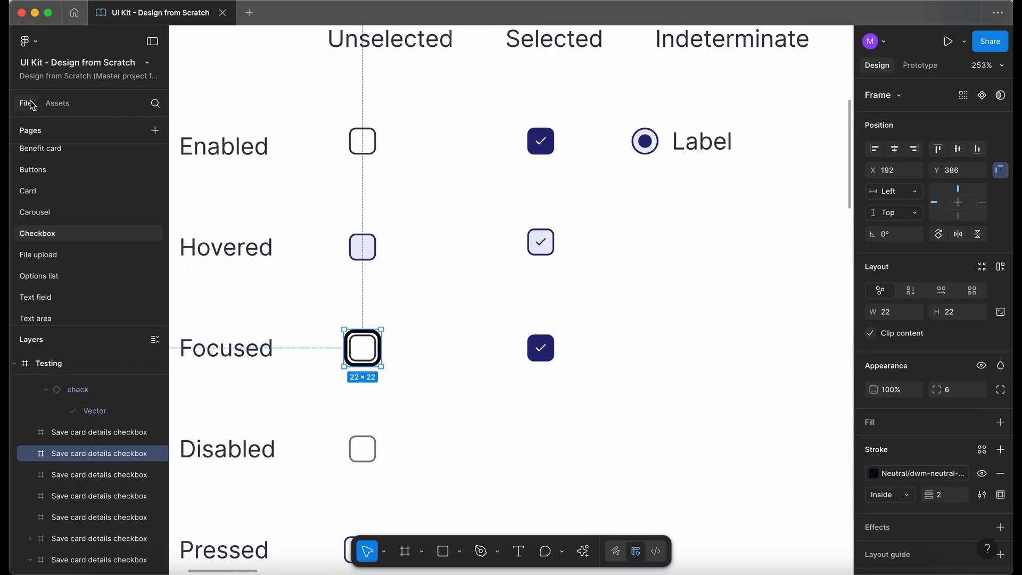
left_click(119, 432)
left_click(117, 453)
left_click_drag(382, 346, 481, 345)
key("super+z")
scroll(381, 339, "up", 5)
left_click_drag(371, 334, 740, 331)
left_click(520, 277)
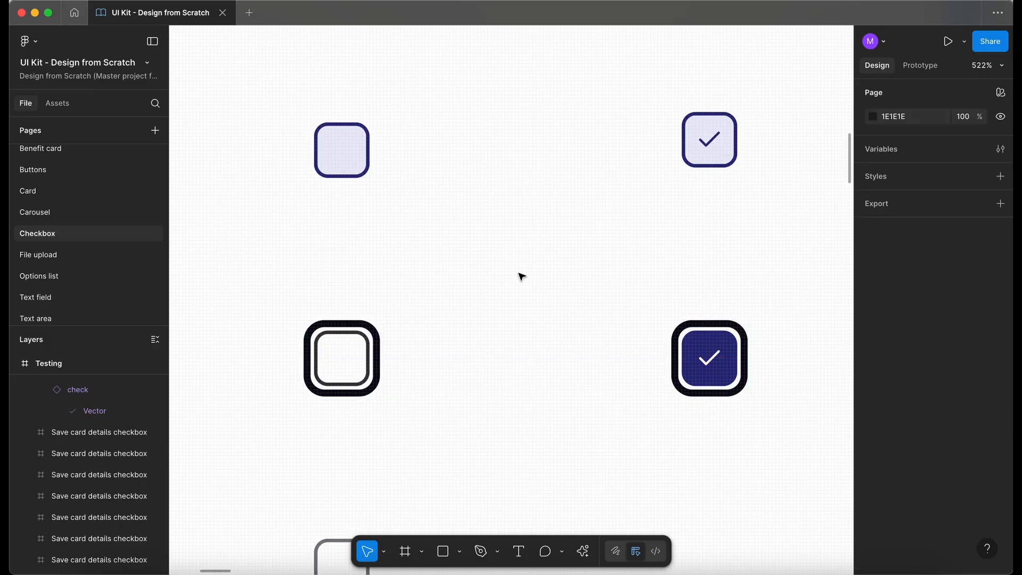
Step: Copy the Hovered Selected checkbox into the Disabled row
scroll(520, 277, "down", 5)
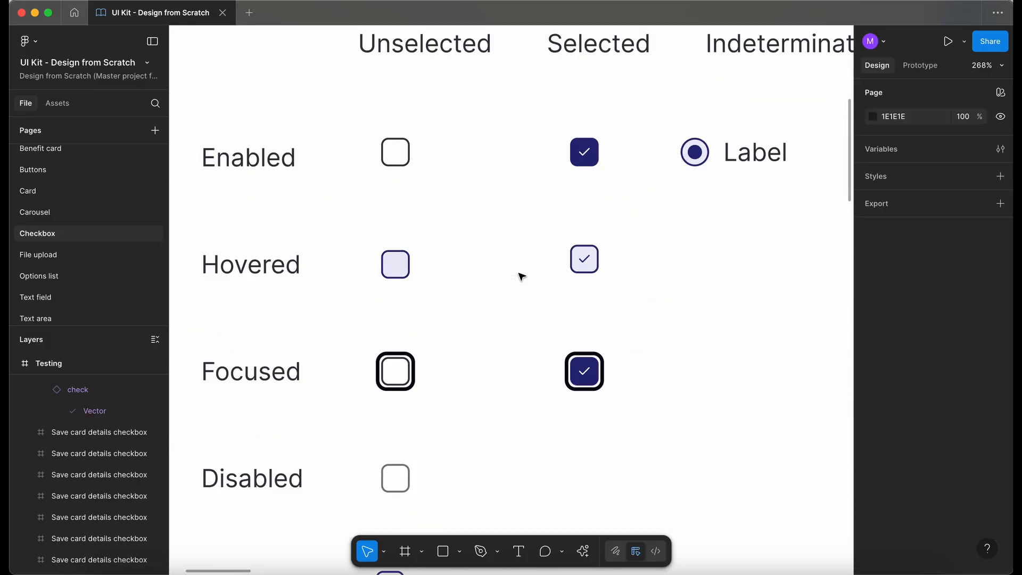
scroll(521, 276, "down", 3)
scroll(521, 276, "down", 1)
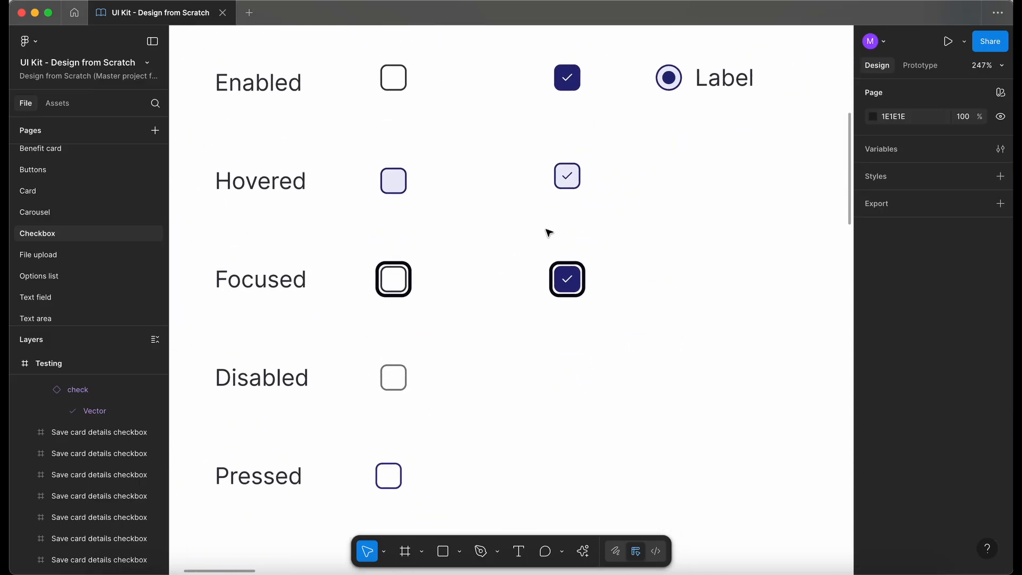
left_click_drag(489, 106, 475, 95)
left_click(665, 201)
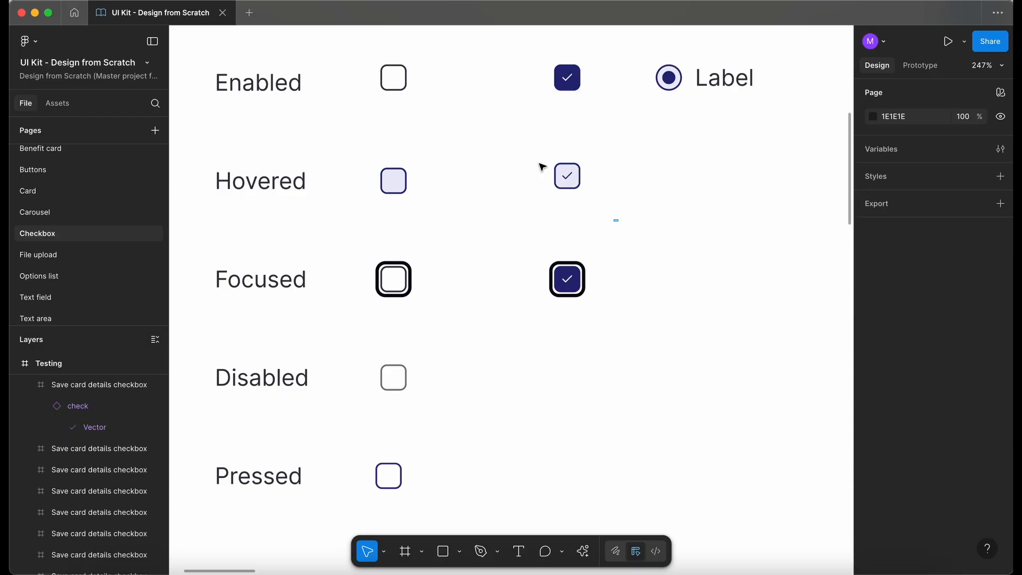
left_click_drag(619, 222, 504, 143)
left_click_drag(578, 182, 578, 380)
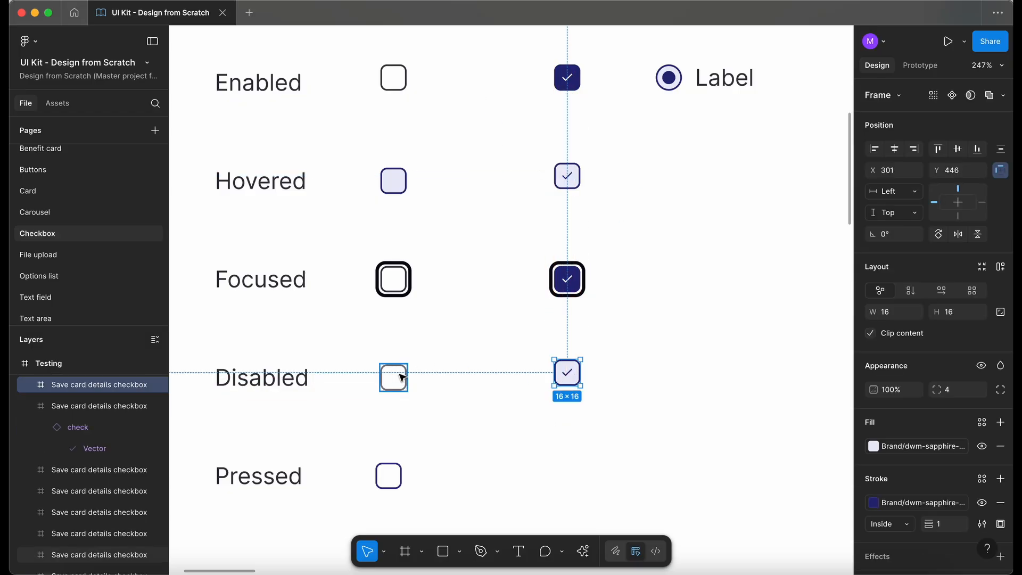
Step: Set the Disabled Selected checkbox's stroke to the neutral stroke style used by the Disabled unselected checkbox
left_click(402, 380)
left_click(922, 472)
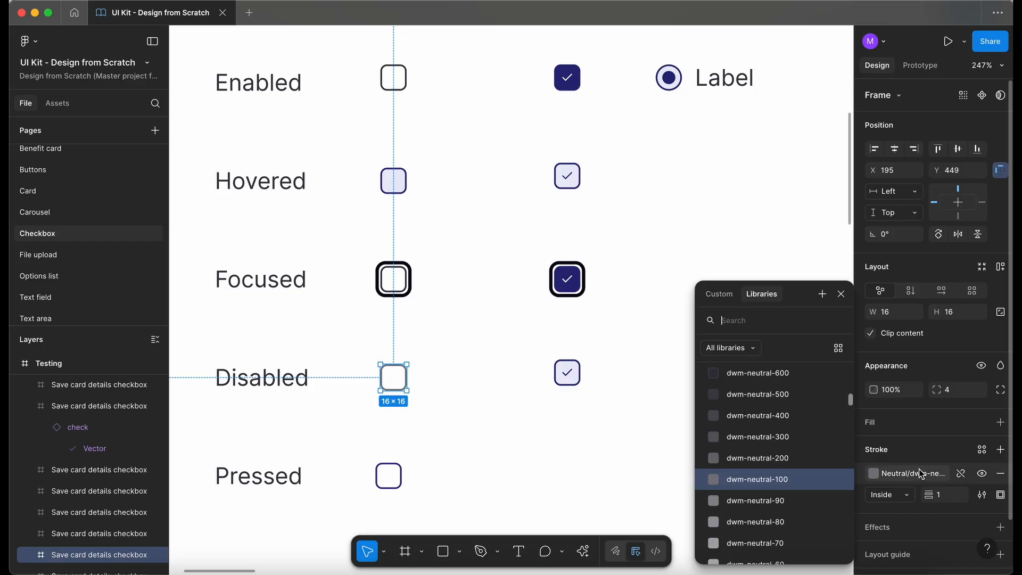
left_click(503, 432)
left_click(575, 374)
scroll(575, 374, "up", 3)
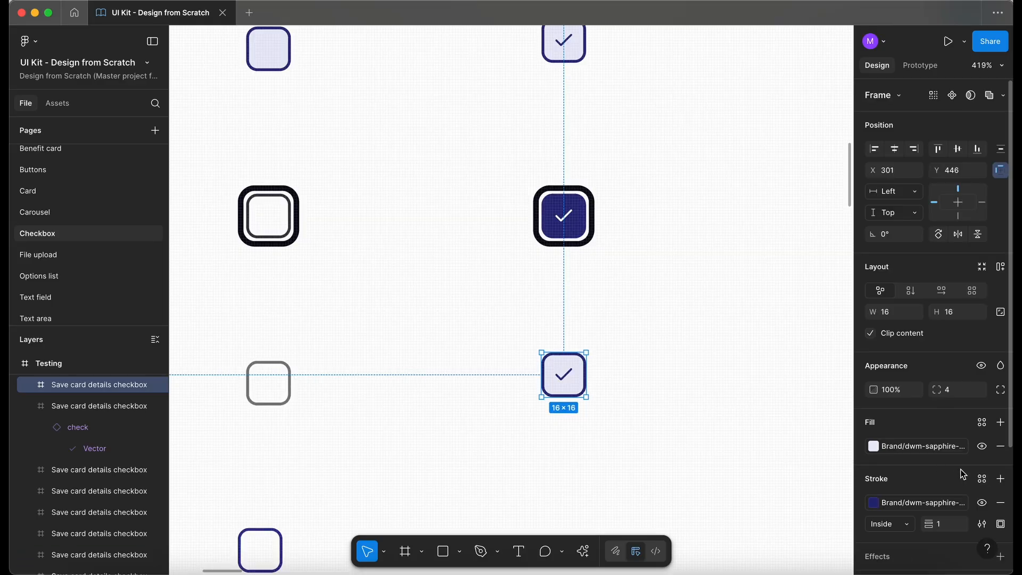
left_click(920, 500)
scroll(784, 468, "down", 5)
left_click(785, 466)
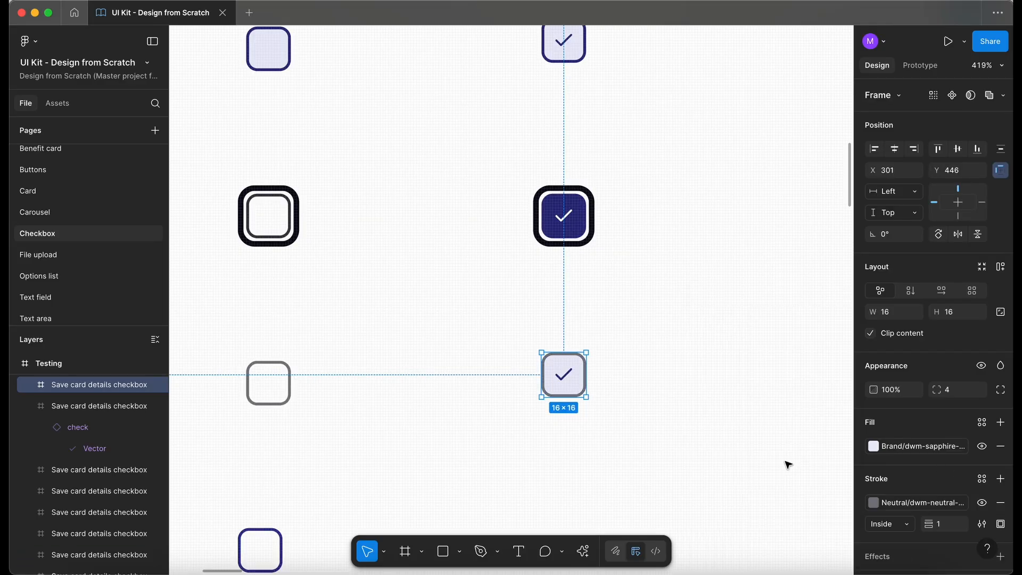
Step: Remove the Disabled Selected checkbox's fill and recolor its checkmark with a neutral colour style
left_click(1001, 446)
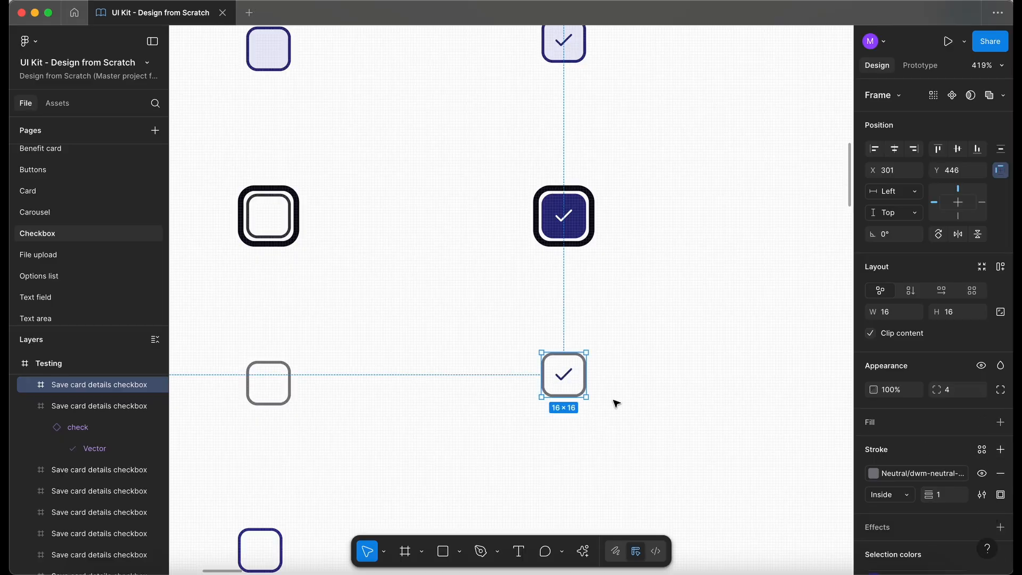
double_click(566, 378)
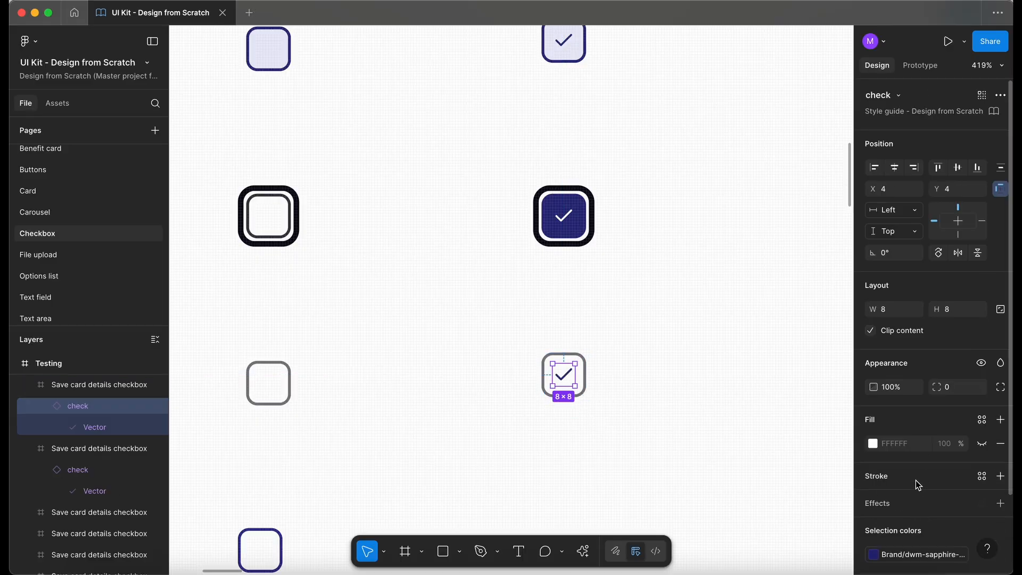
scroll(920, 451, "down", 2)
left_click(982, 361)
type("neu")
scroll(771, 464, "down", 2)
left_click(766, 521)
left_click(589, 450)
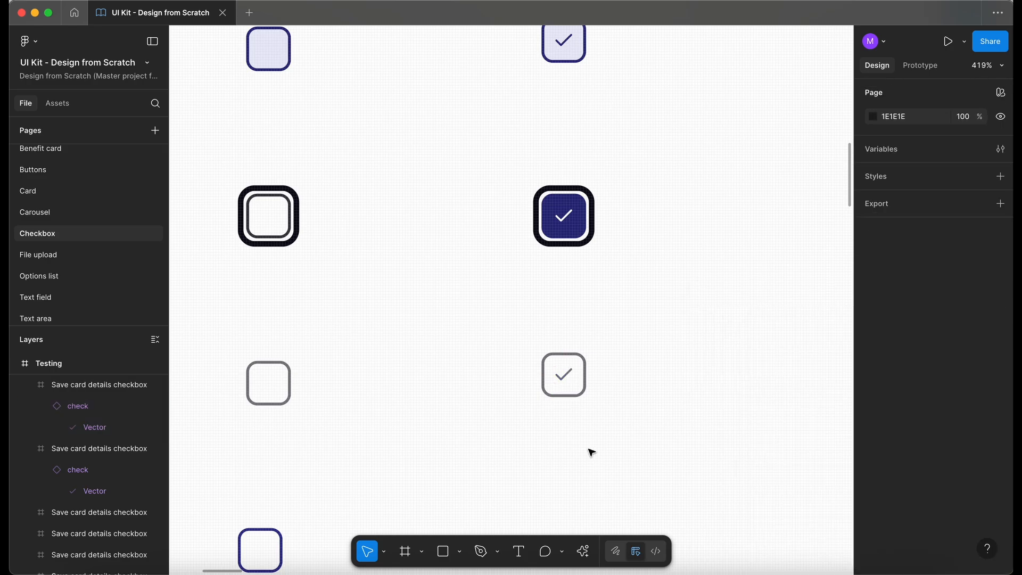
Step: Switch the reference Radio instance to its Disabled state and inspect its label's fill style
scroll(589, 451, "down", 3)
left_click(691, 112)
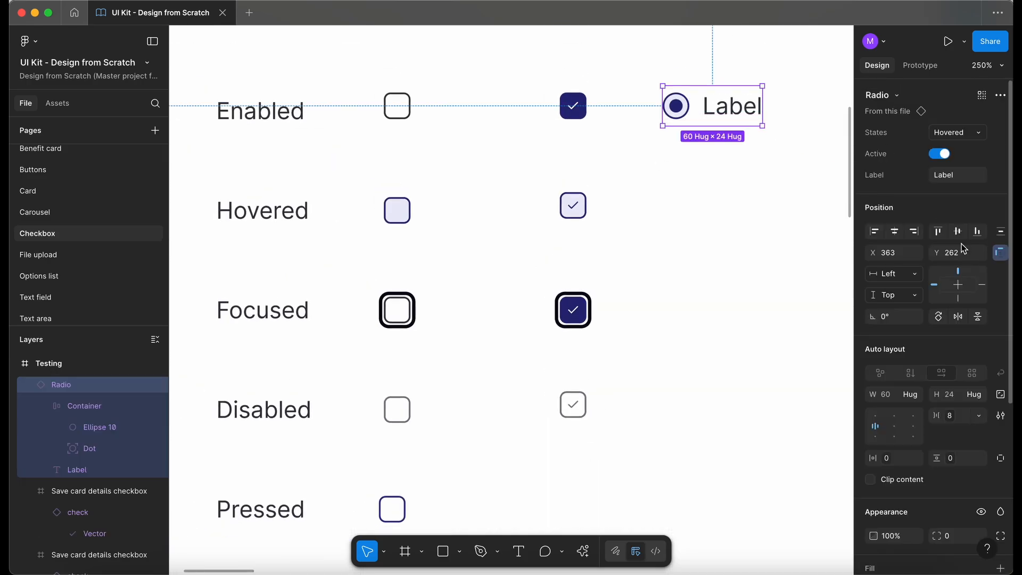
left_click(957, 132)
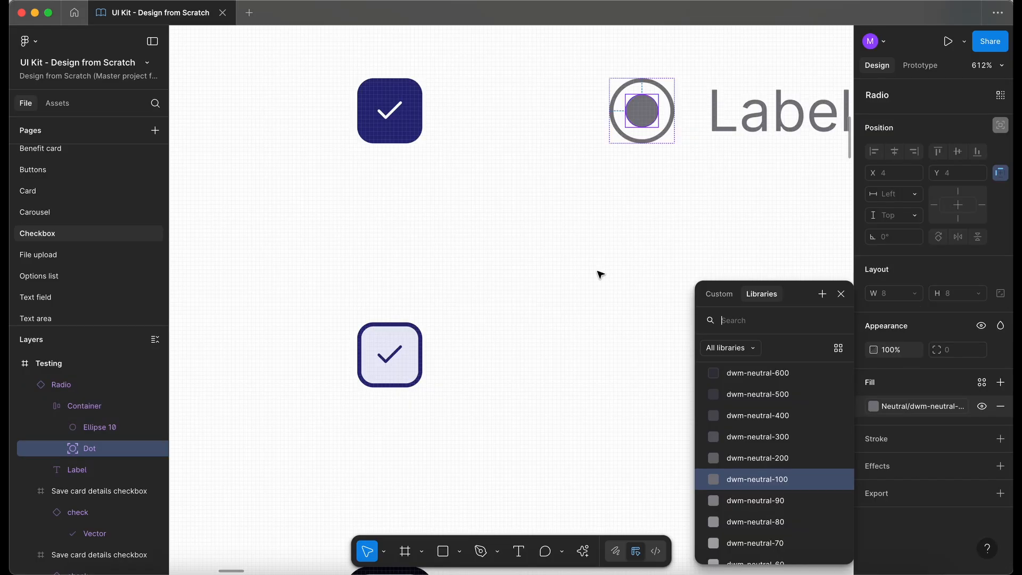
left_click(600, 274)
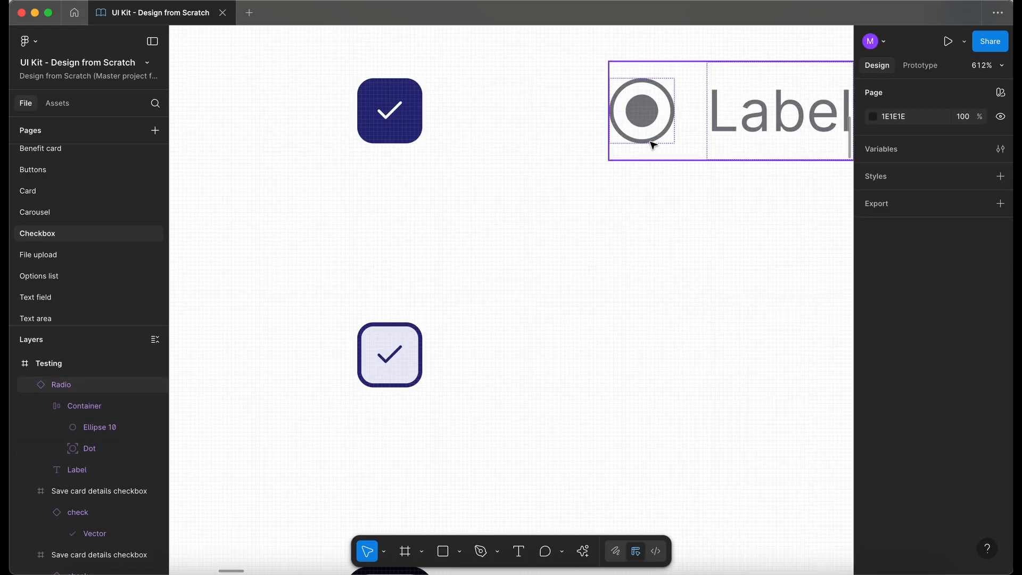
double_click(767, 124)
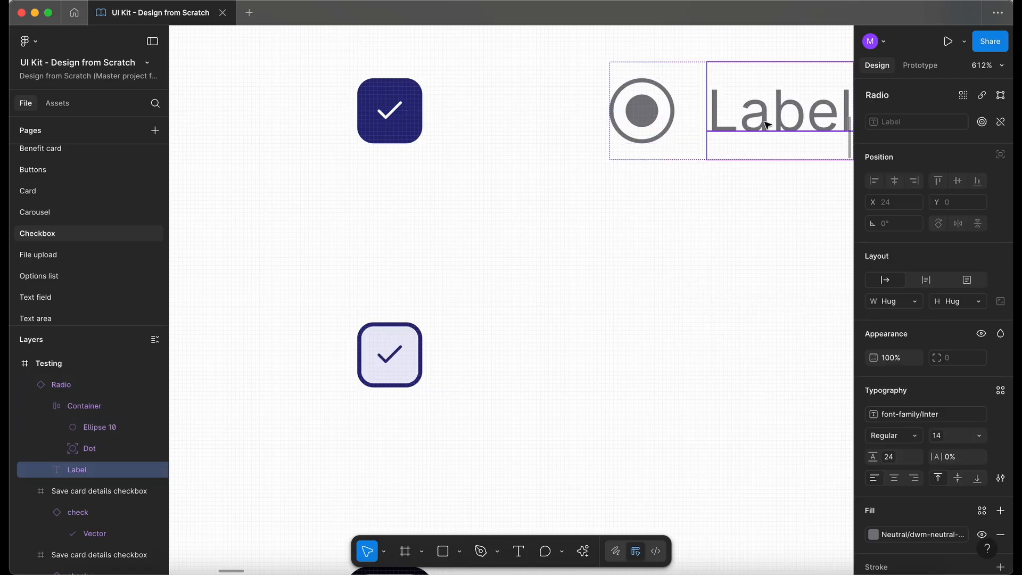
left_click(901, 534)
left_click(559, 303)
scroll(561, 307, "down", 2)
scroll(561, 308, "down", 3)
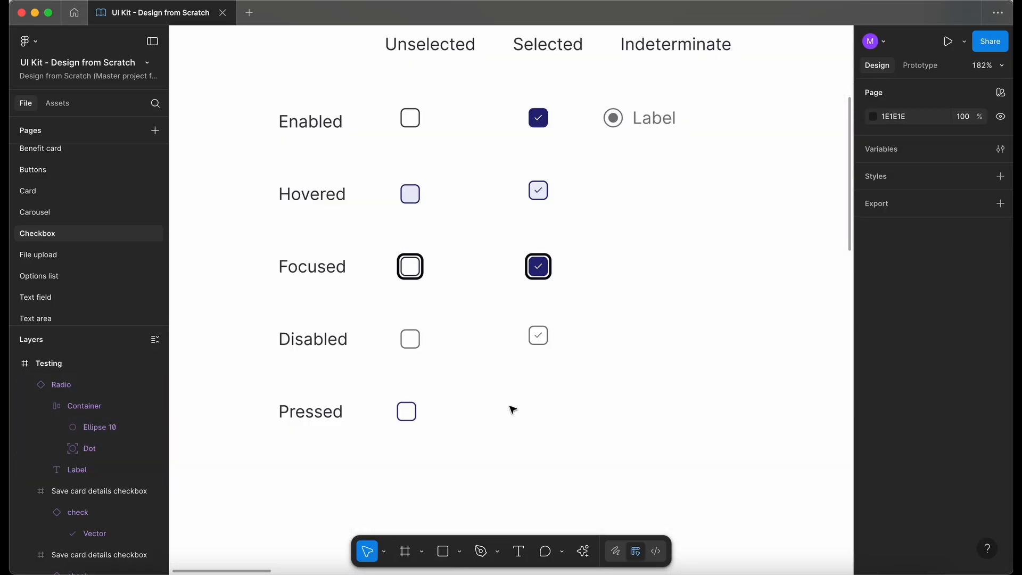
Step: Copy the Pressed unselected checkbox into the Selected column of the Pressed row
scroll(529, 423, "up", 2)
left_click_drag(343, 413, 546, 413)
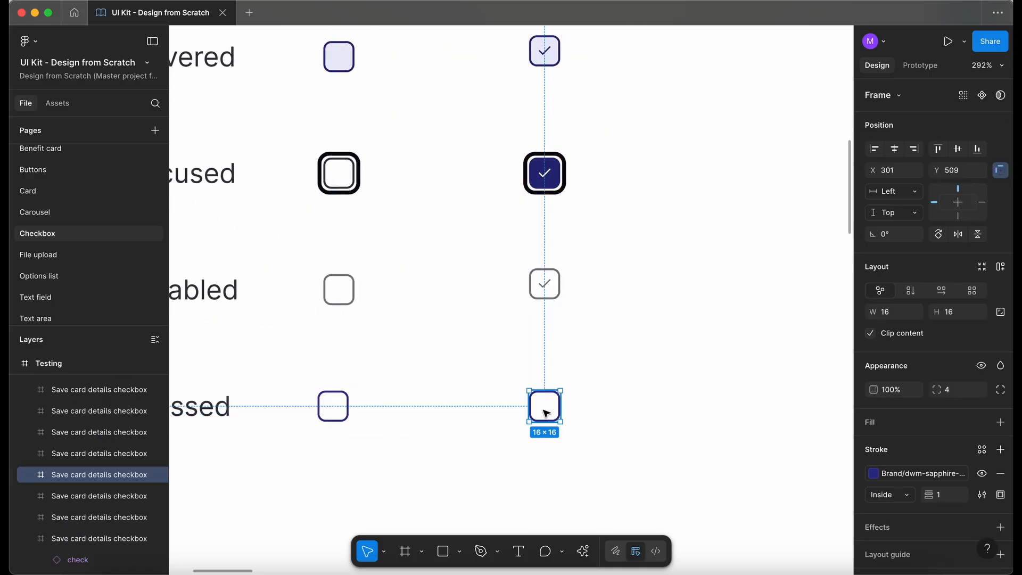
left_click(916, 470)
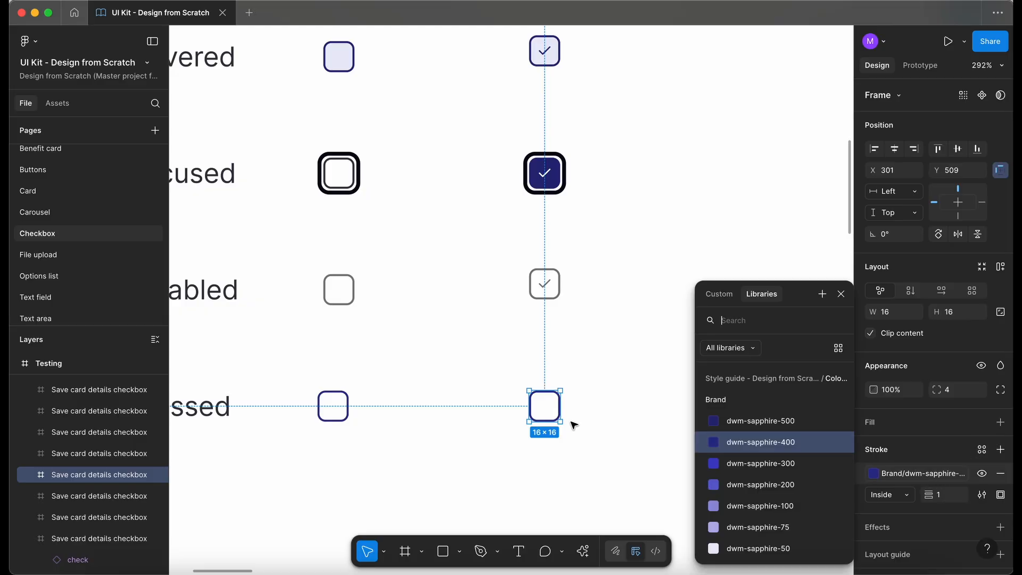
left_click(572, 464)
Step: Place a Button instance from the assets beside the grid and set its state to Pressed
scroll(572, 463, "down", 5)
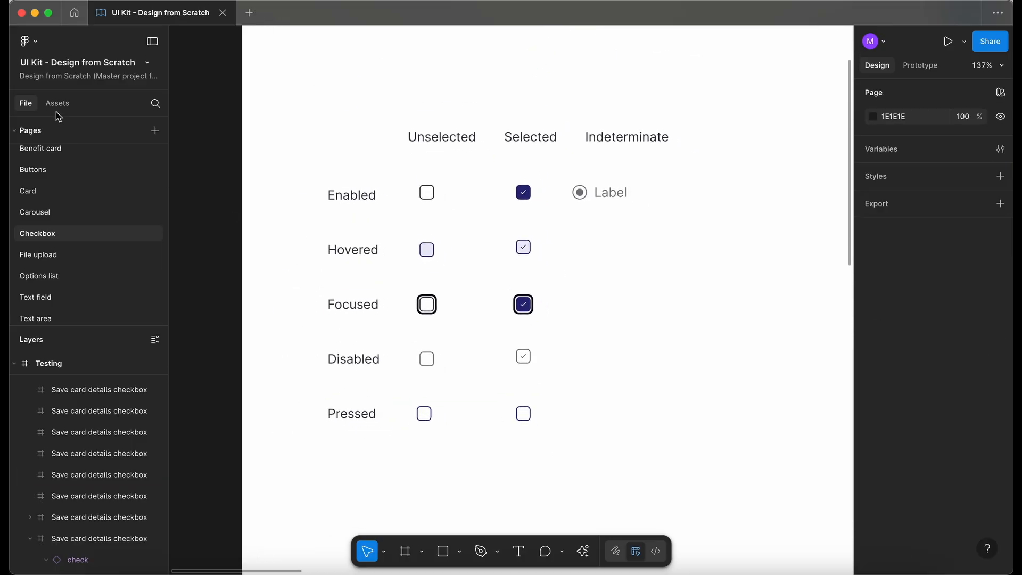
left_click(56, 104)
type("butt")
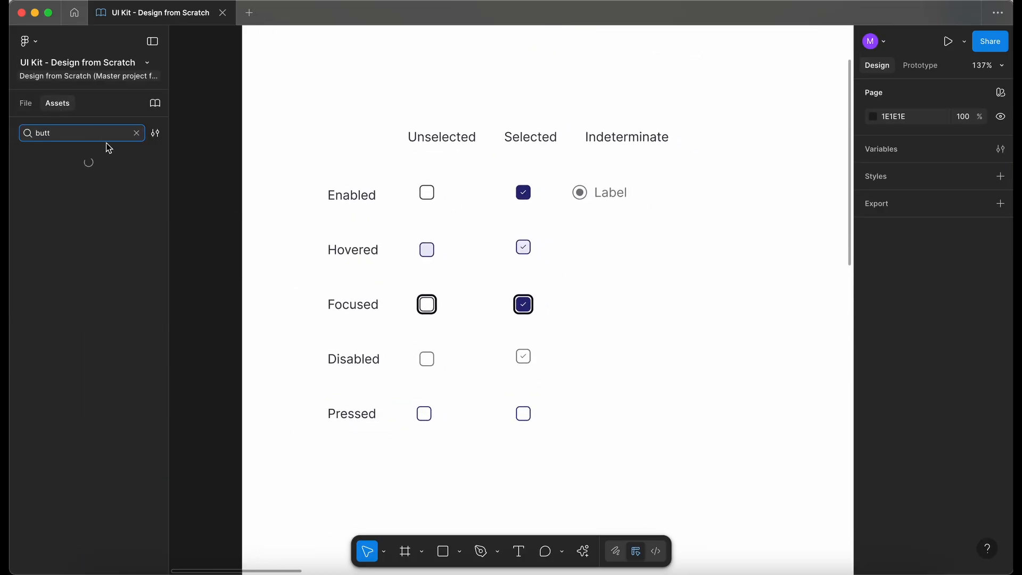
left_click_drag(51, 178, 733, 254)
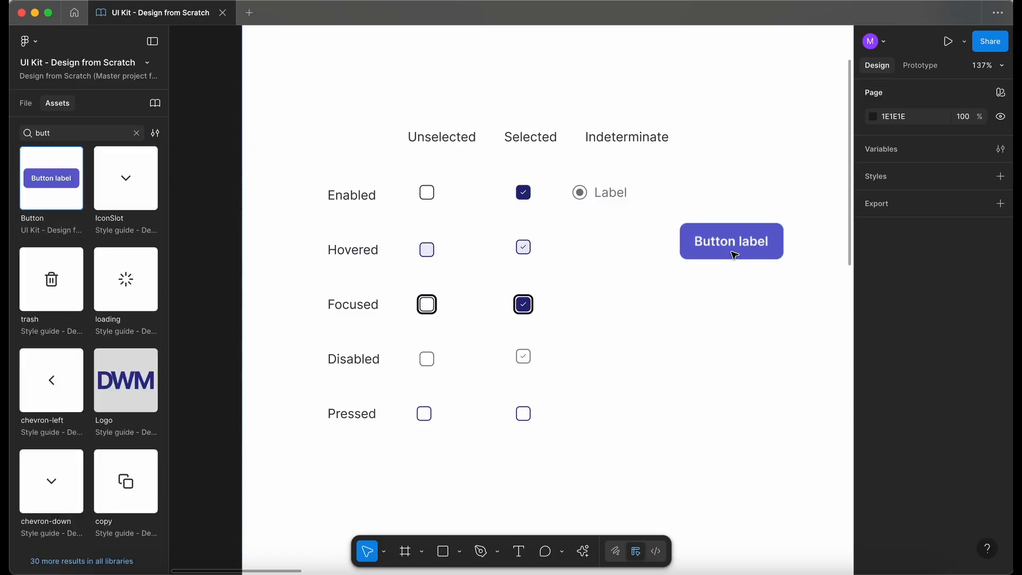
left_click(954, 153)
left_click(954, 153)
left_click(959, 133)
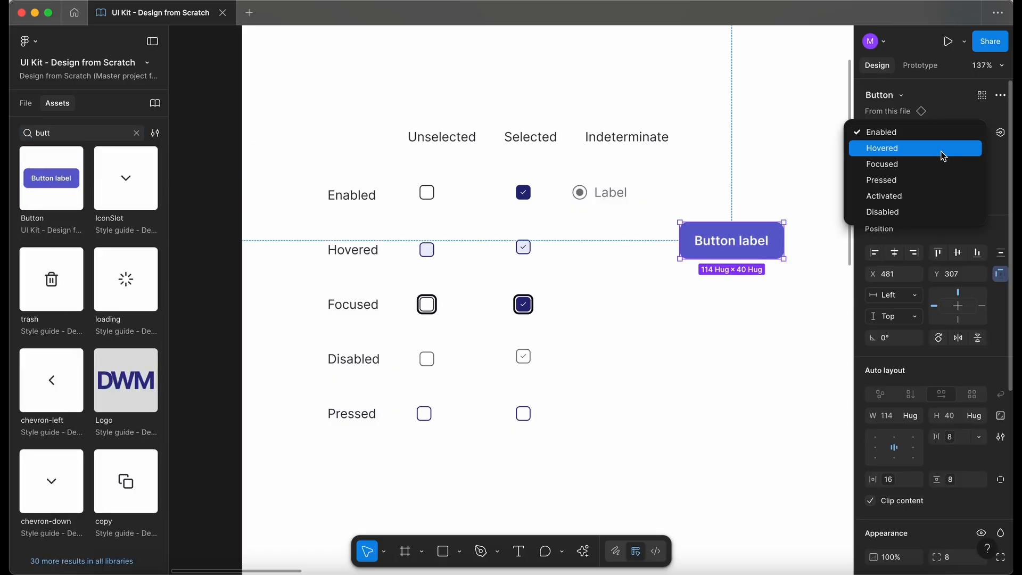
left_click(926, 180)
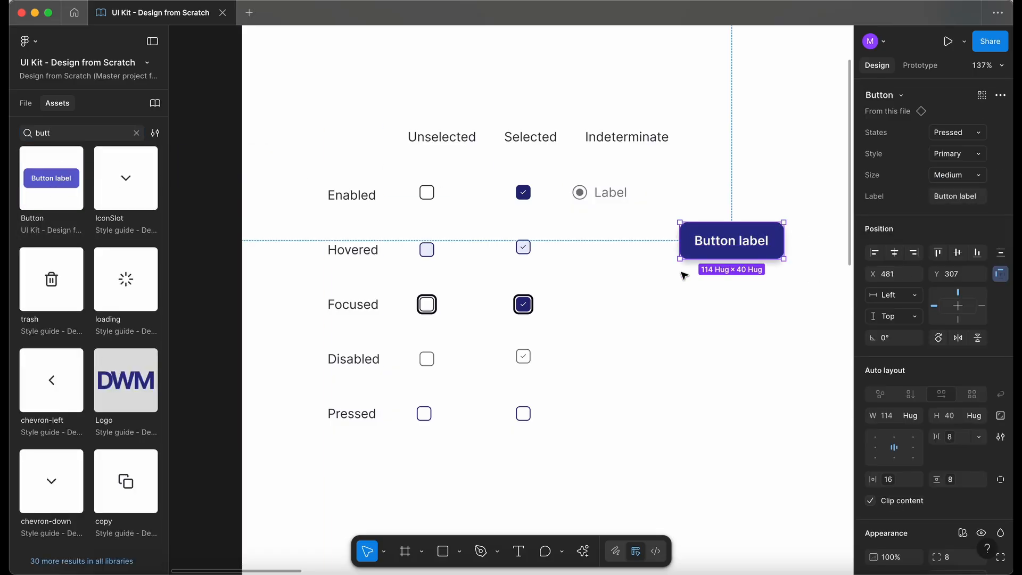
scroll(905, 445, "down", 8)
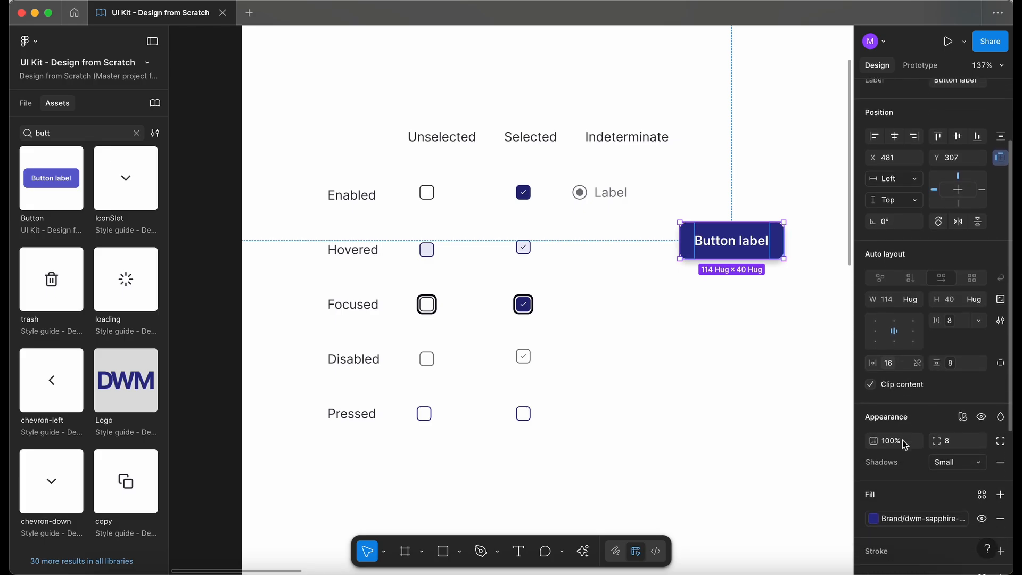
left_click(913, 408)
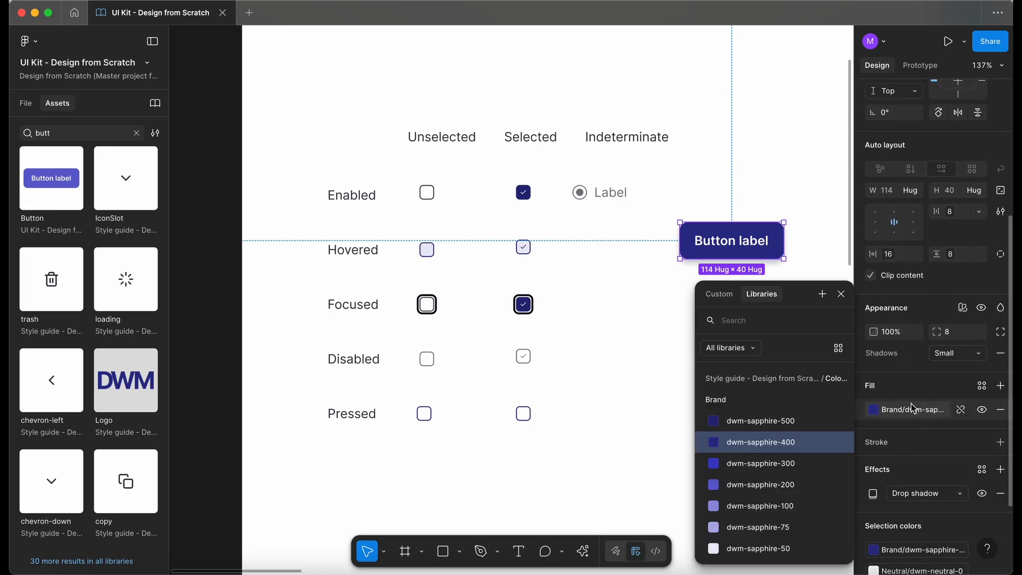
left_click(589, 456)
Step: Add a checkmark to the Pressed Selected checkbox and color it with the dwm-sapphire-400 style
left_click_drag(542, 178, 542, 405)
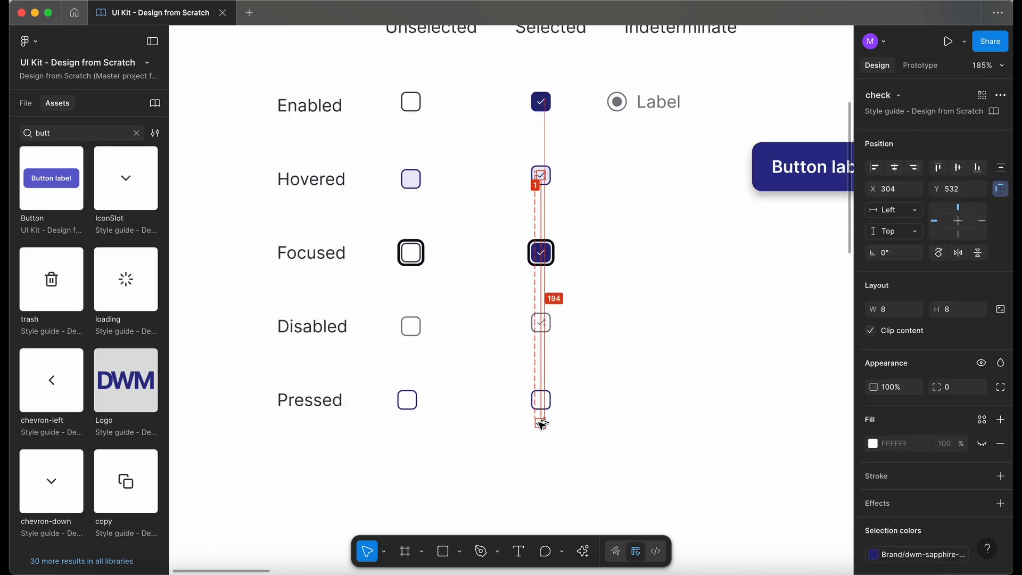
scroll(542, 404, "up", 1)
scroll(542, 405, "up", 5)
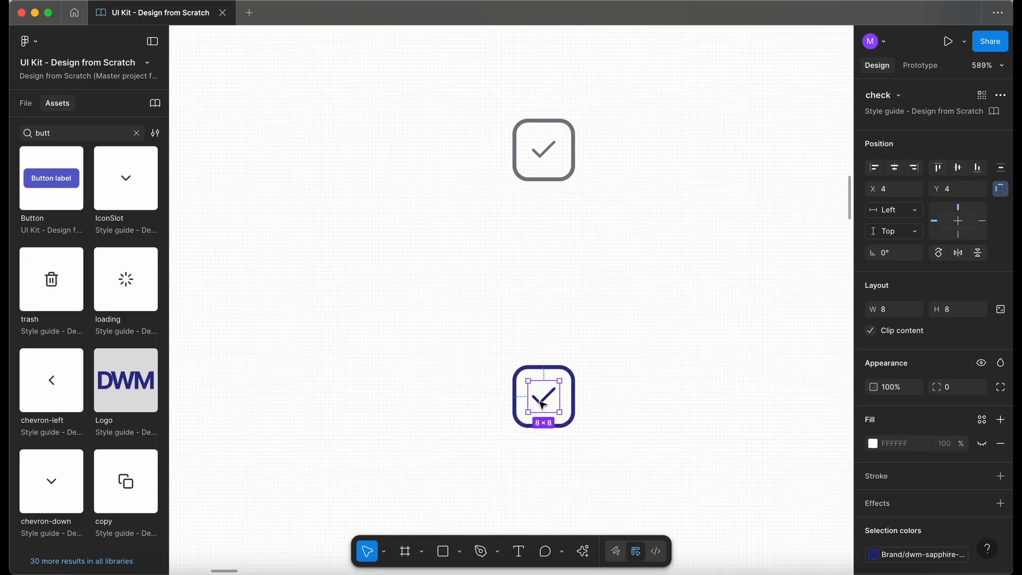
left_click(913, 554)
left_click(800, 435)
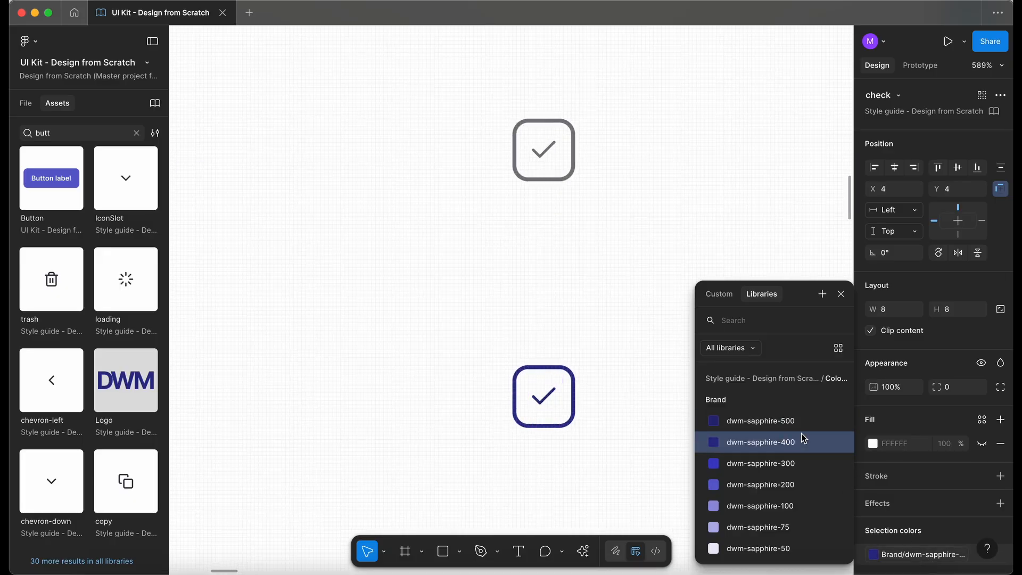
left_click(615, 474)
Step: Give the Pressed Selected checkbox a dwm-sapphire-50 fill style
left_click(553, 413)
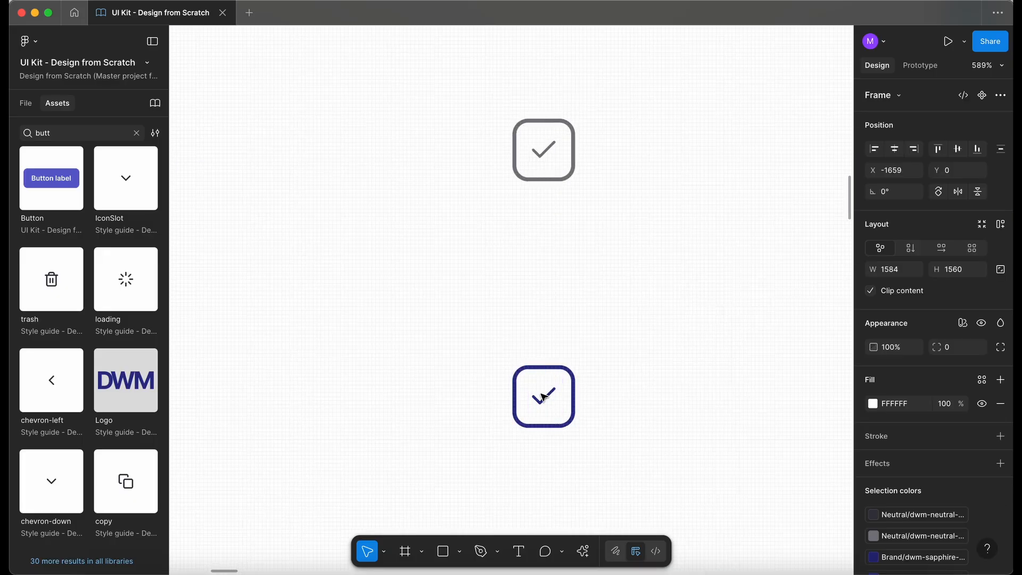
left_click(557, 423)
scroll(557, 423, "down", 5)
left_click(557, 419)
scroll(558, 419, "up", 1)
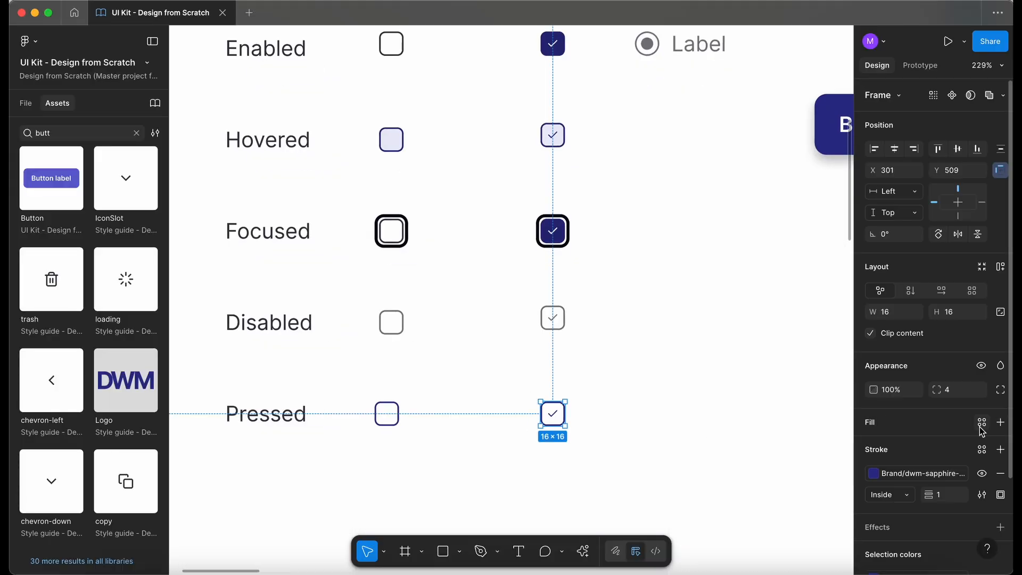
left_click(982, 422)
left_click(782, 547)
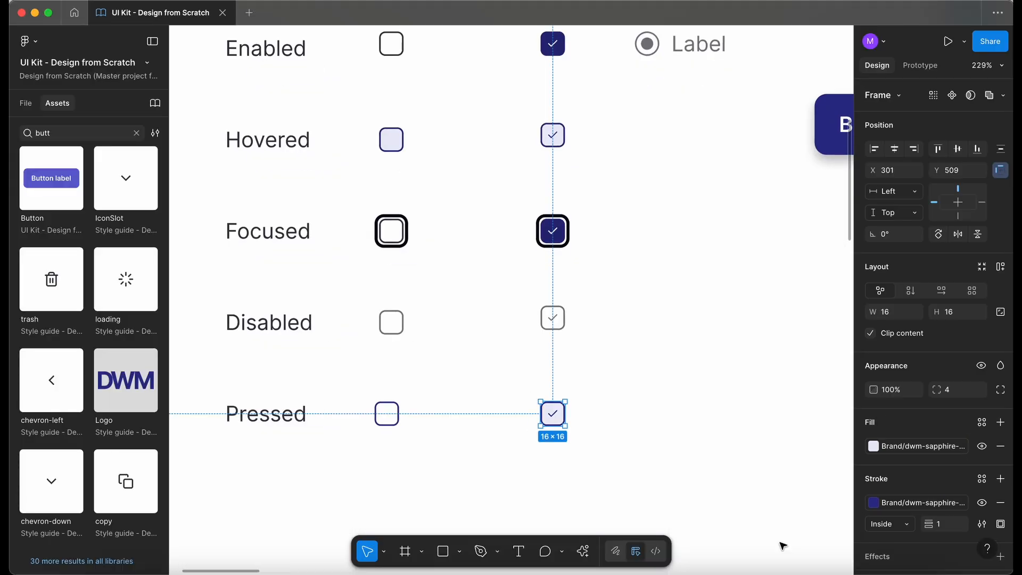
left_click(623, 499)
Step: Move the reference Button and Radio instances to the right, clearing the Indeterminate column
scroll(473, 466, "down", 3)
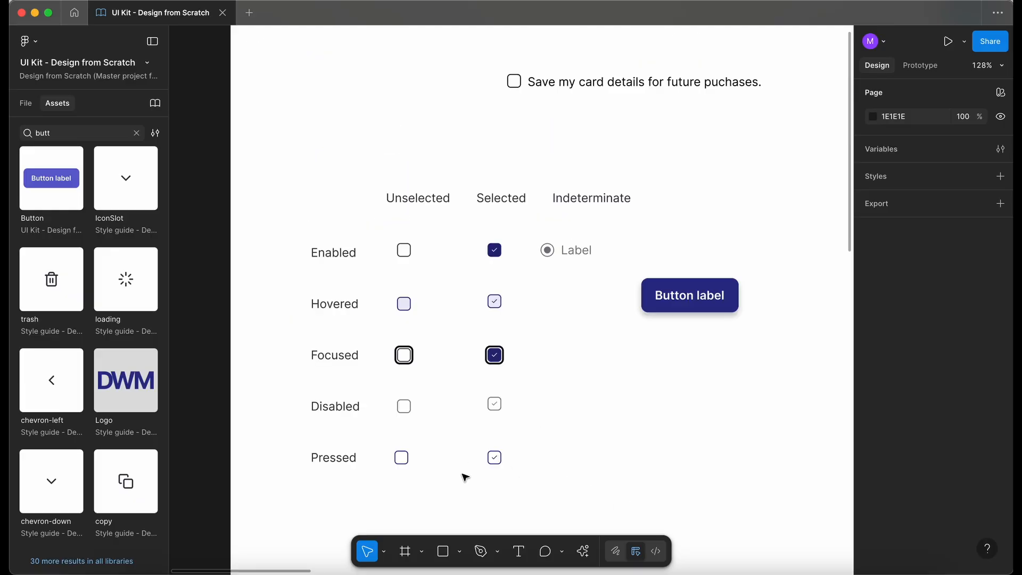
left_click_drag(701, 304, 782, 339)
left_click_drag(579, 248, 679, 246)
left_click(575, 367)
scroll(575, 367, "right", 1)
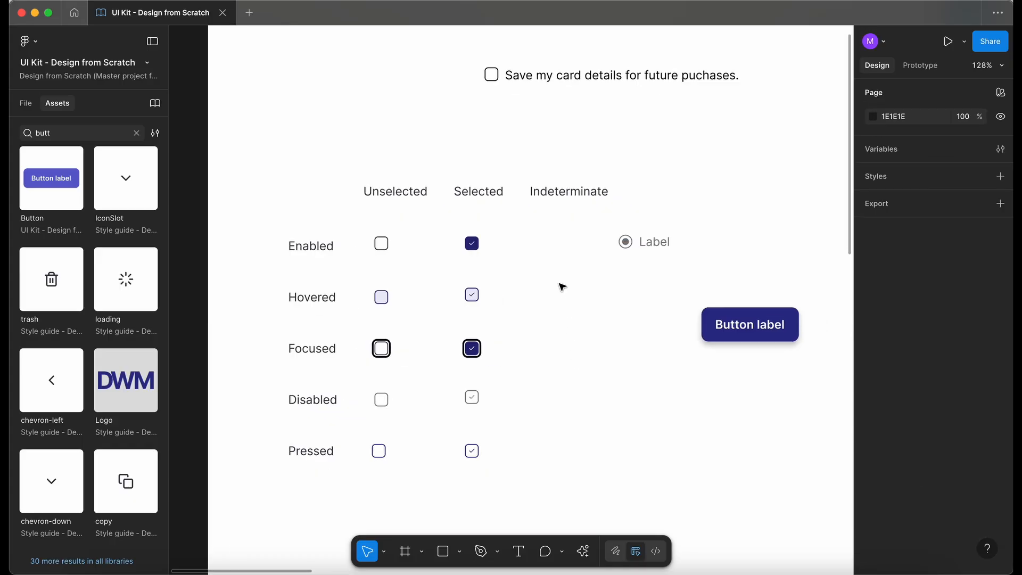
scroll(548, 240, "up", 2)
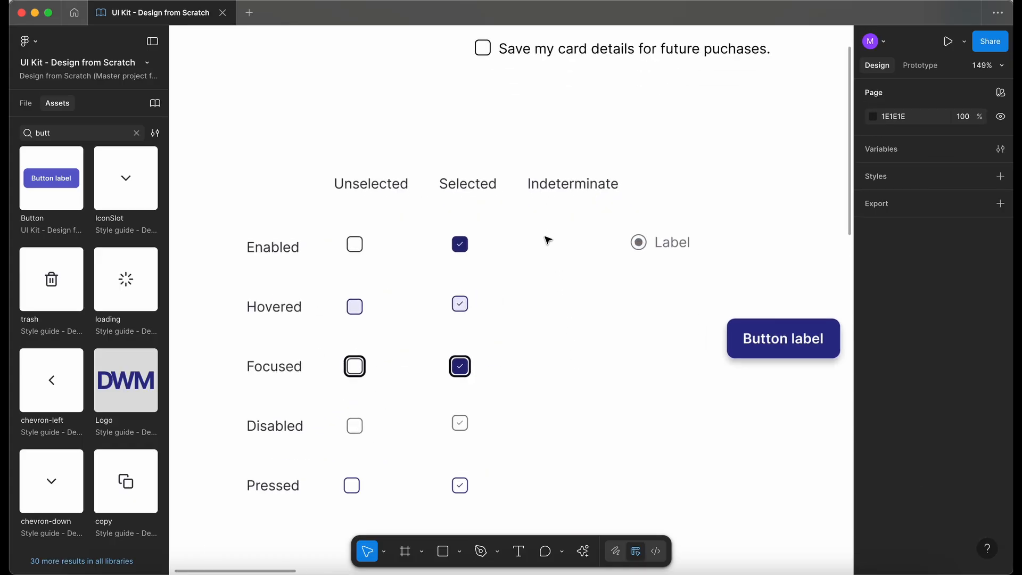
scroll(549, 240, "up", 2)
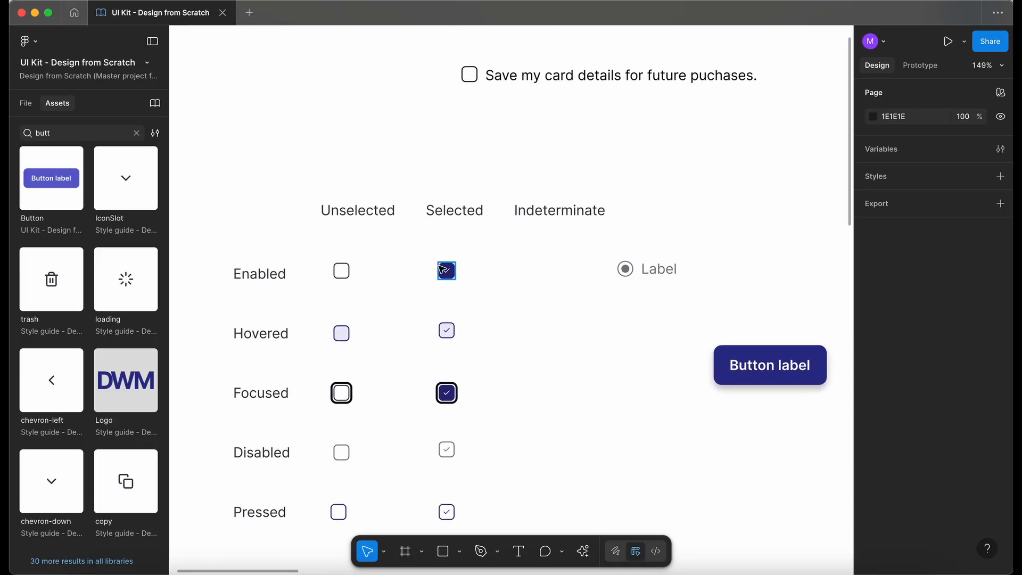
Step: Copy the Enabled Selected checkbox into the Indeterminate column and delete its checkmark
left_click(446, 274)
left_click_drag(479, 283, 555, 273)
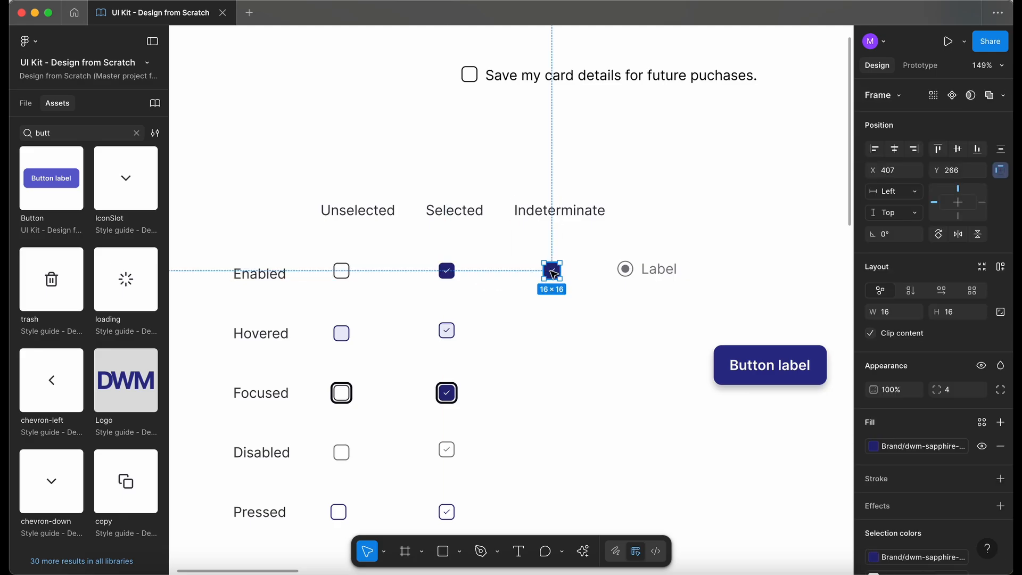
scroll(554, 274, "up", 5)
double_click(555, 274)
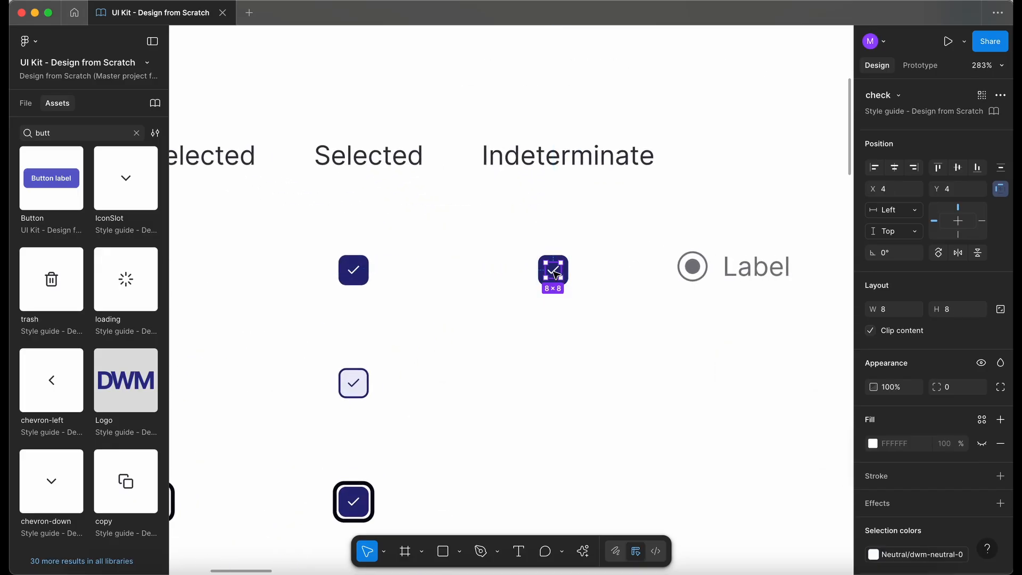
key("Delete")
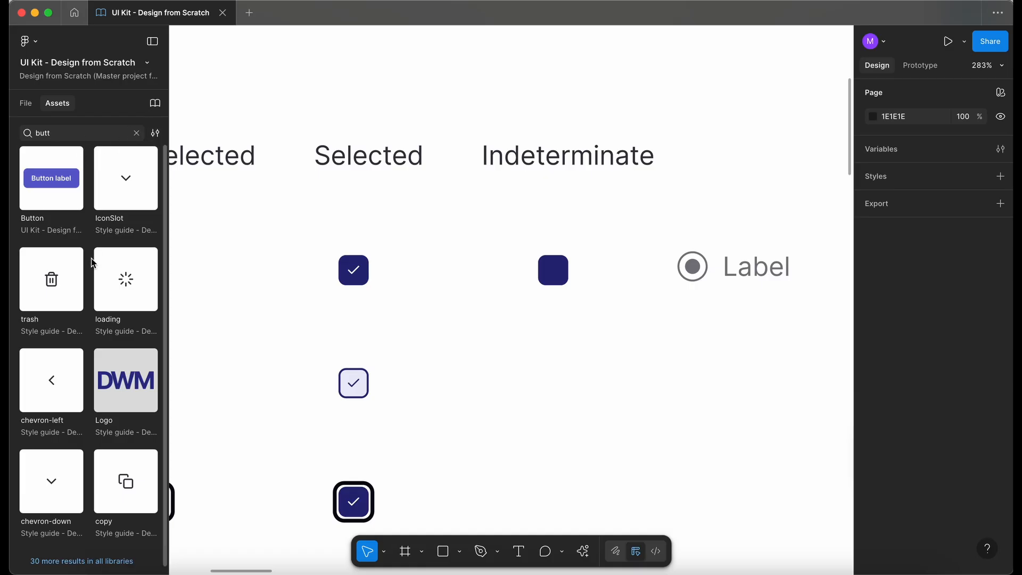
Step: Open the Style guide file and browse its Icons page for a suitable icon
double_click(54, 133)
type("d")
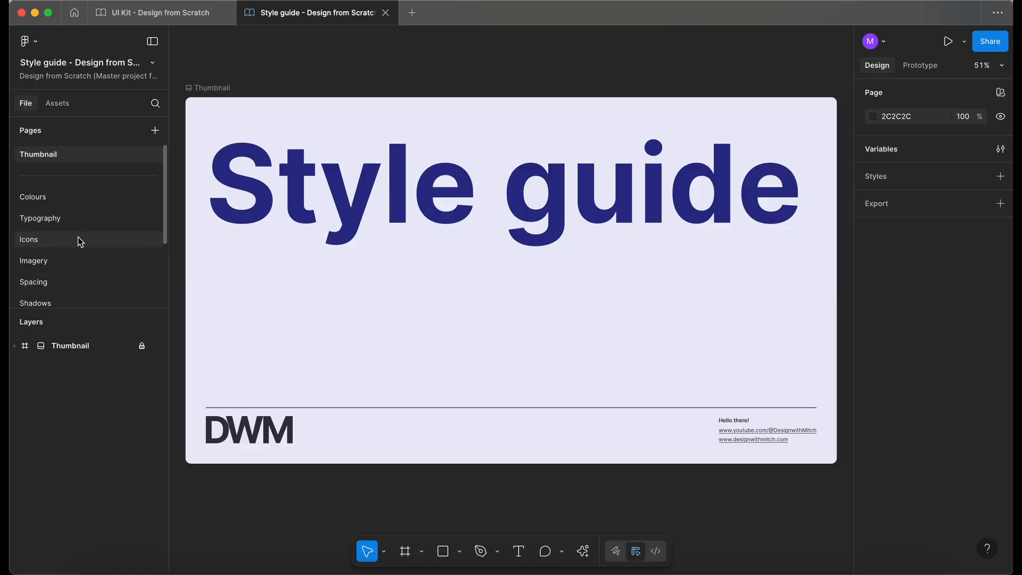
left_click(85, 240)
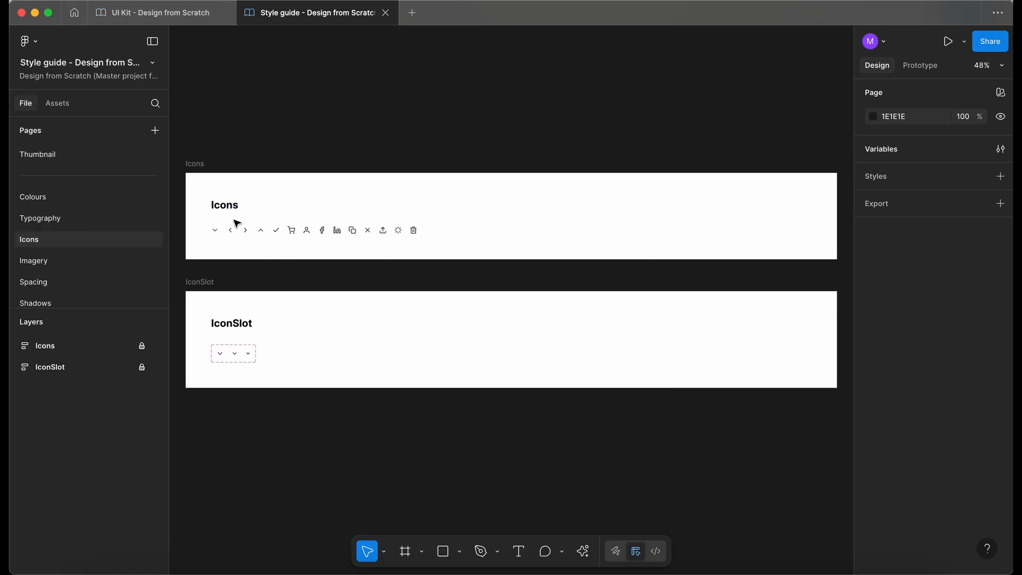
scroll(237, 223, "up", 5)
scroll(236, 224, "left", 2)
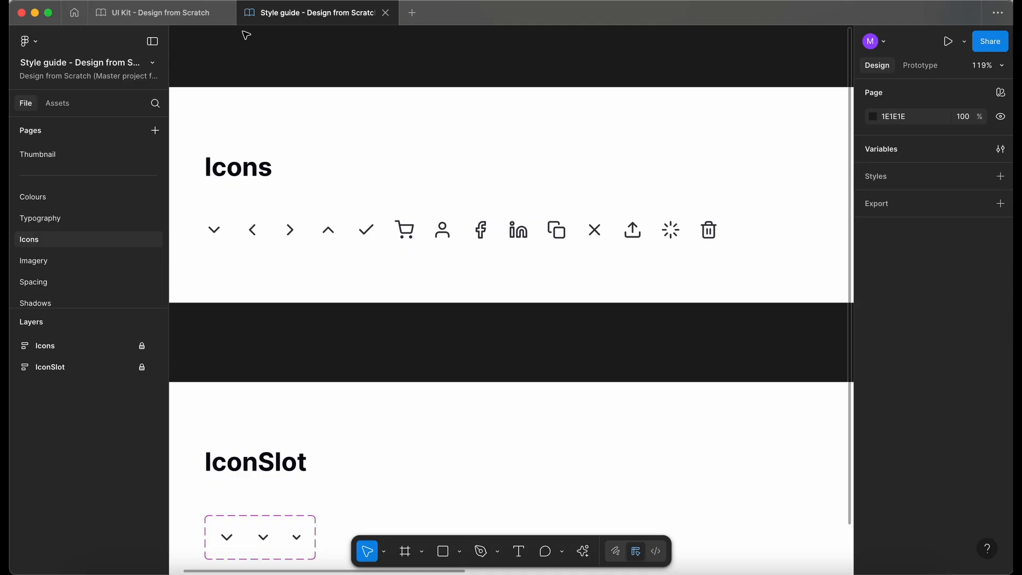
left_click(159, 13)
Step: Insert a minus icon from the Feather Icons plugin onto the canvas
scroll(506, 223, "down", 3)
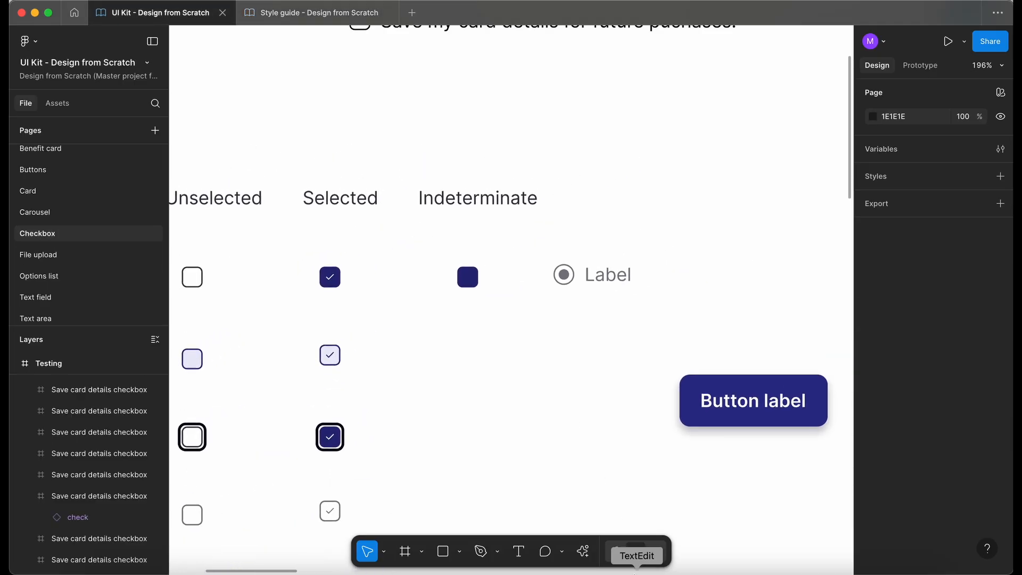
left_click(583, 551)
left_click(416, 378)
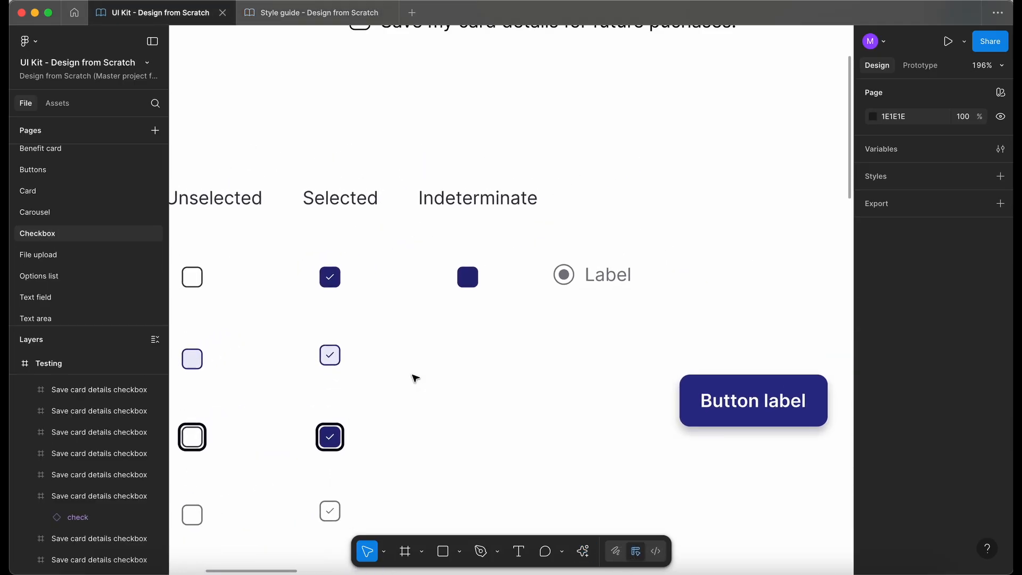
scroll(702, 234, "down", 5)
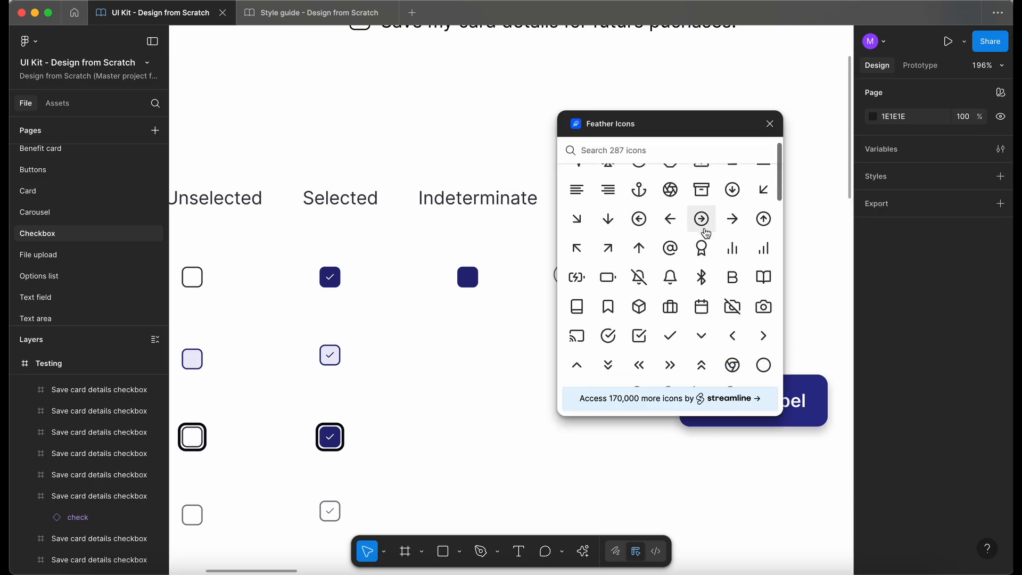
scroll(704, 234, "down", 10)
left_click(701, 340)
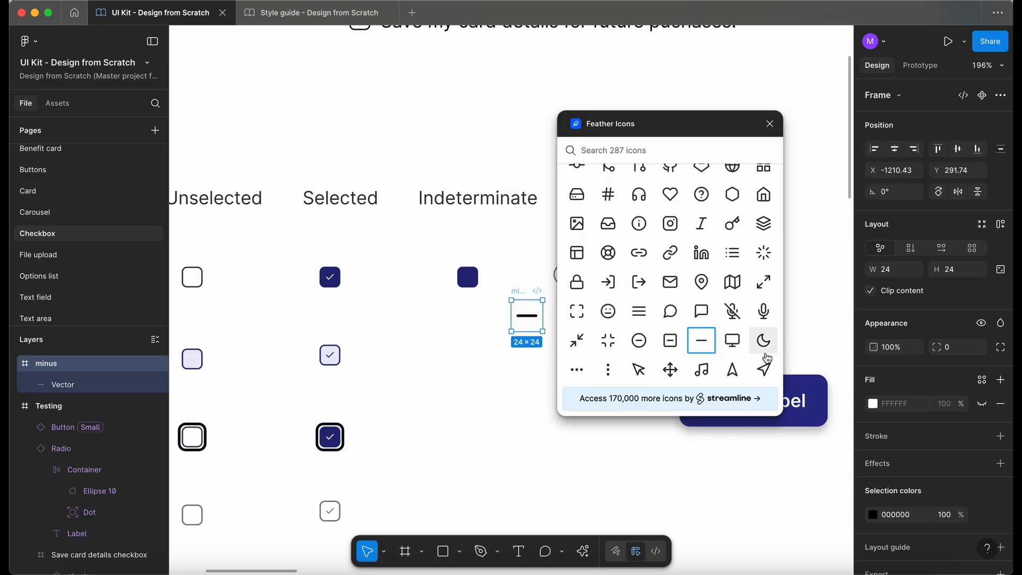
Step: Close the Feather Icons plugin and move the minus icon to an empty spot above the Button label
left_click(770, 124)
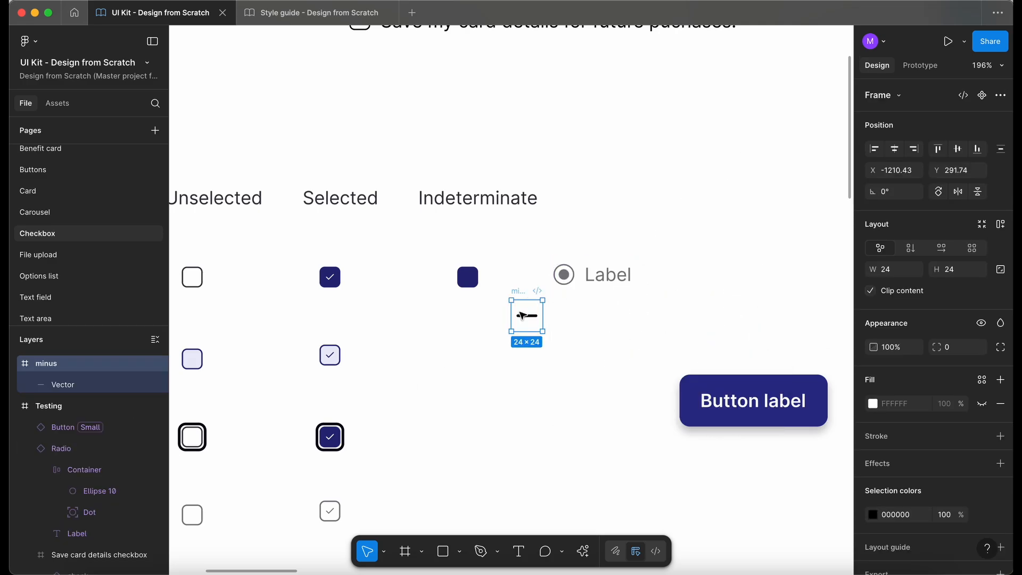
scroll(520, 313, "up", 5)
scroll(525, 300, "down", 10)
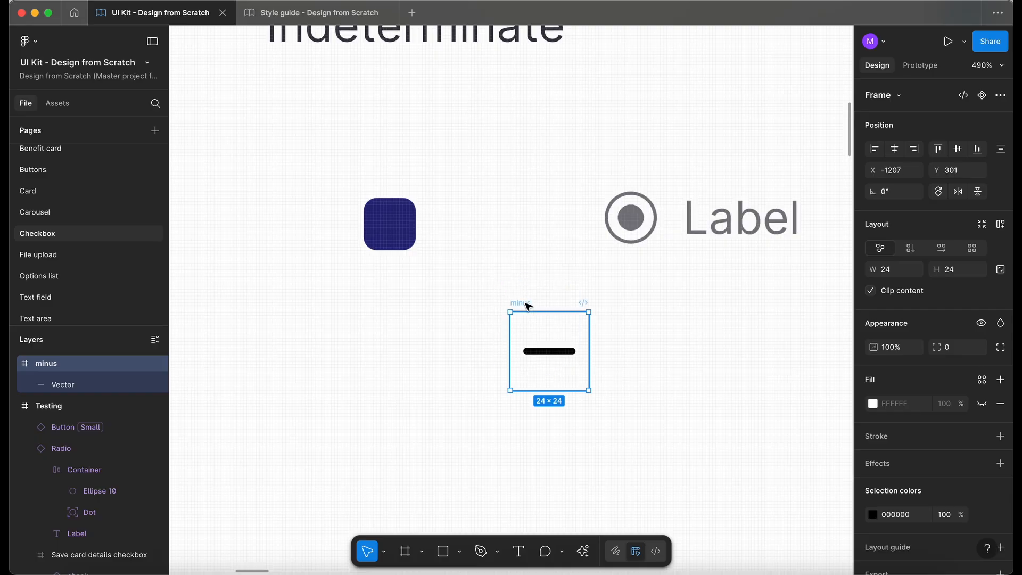
scroll(534, 307, "up", 3)
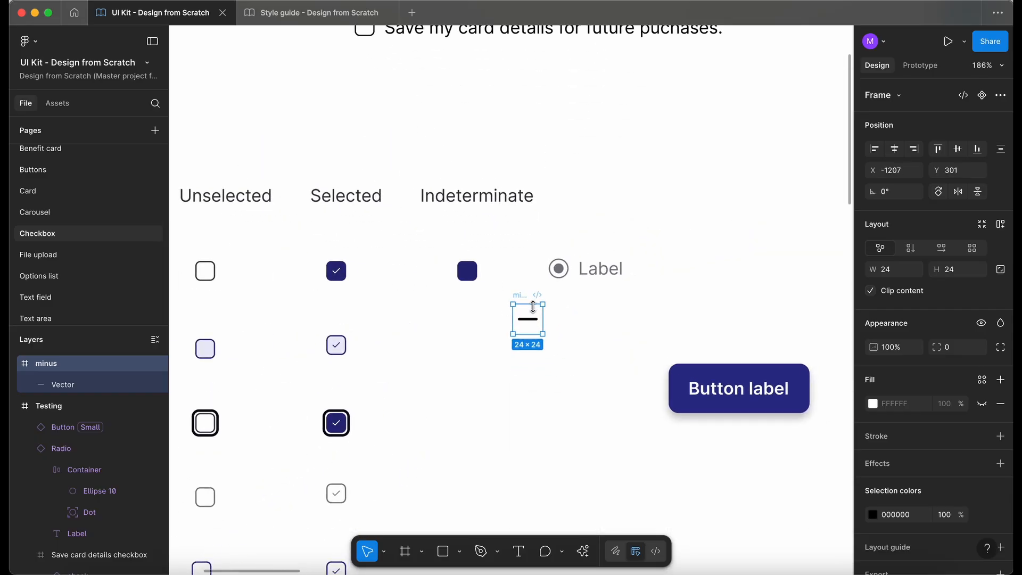
left_click_drag(522, 300, 734, 152)
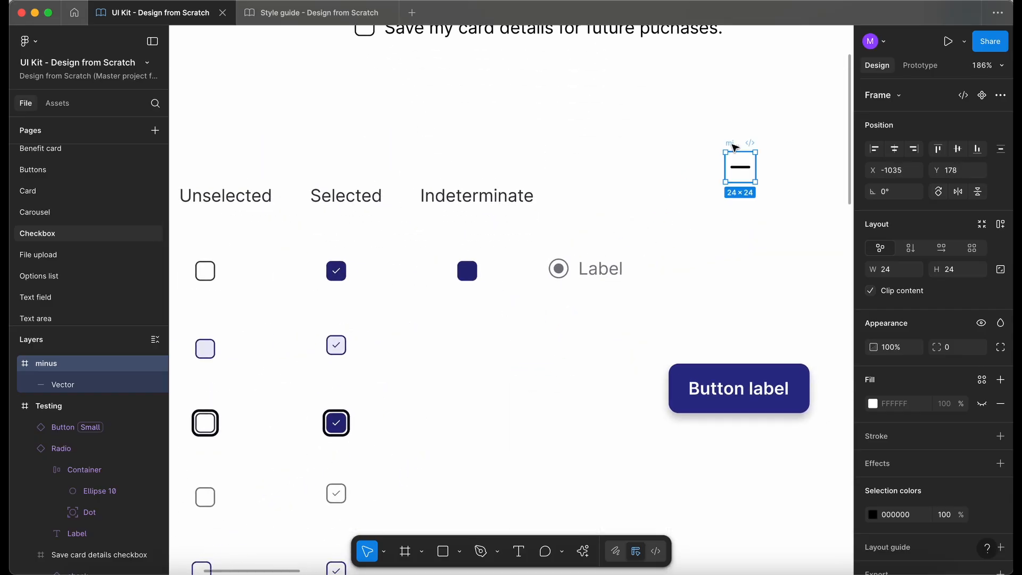
scroll(735, 149, "up", 2)
scroll(735, 148, "right", 2)
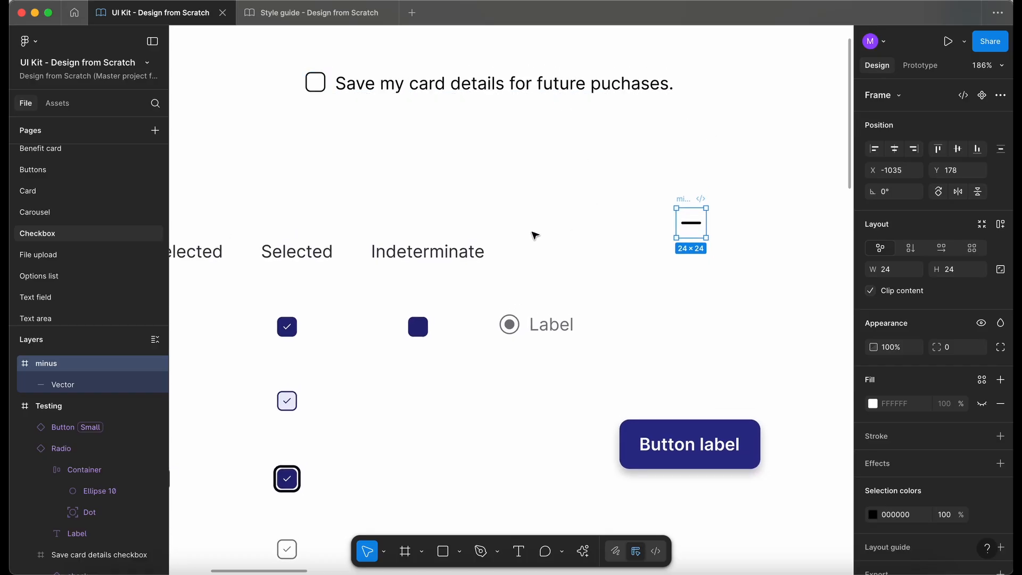
Step: Add a red "New icon" text label above the minus icon
left_click_drag(446, 257, 708, 192)
double_click(708, 186)
type("New ic")
key("BackSpace")
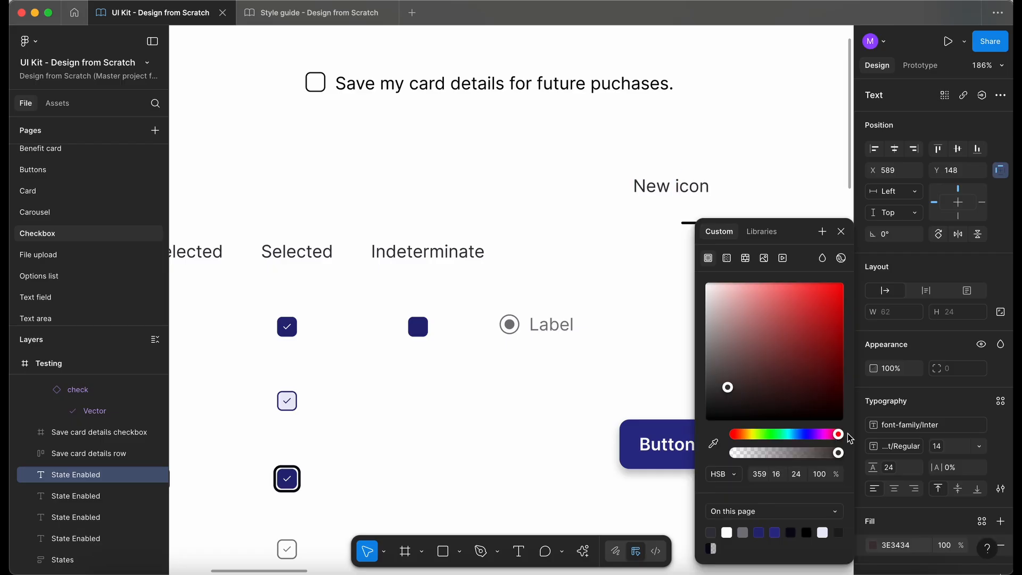
left_click_drag(785, 319, 882, 276)
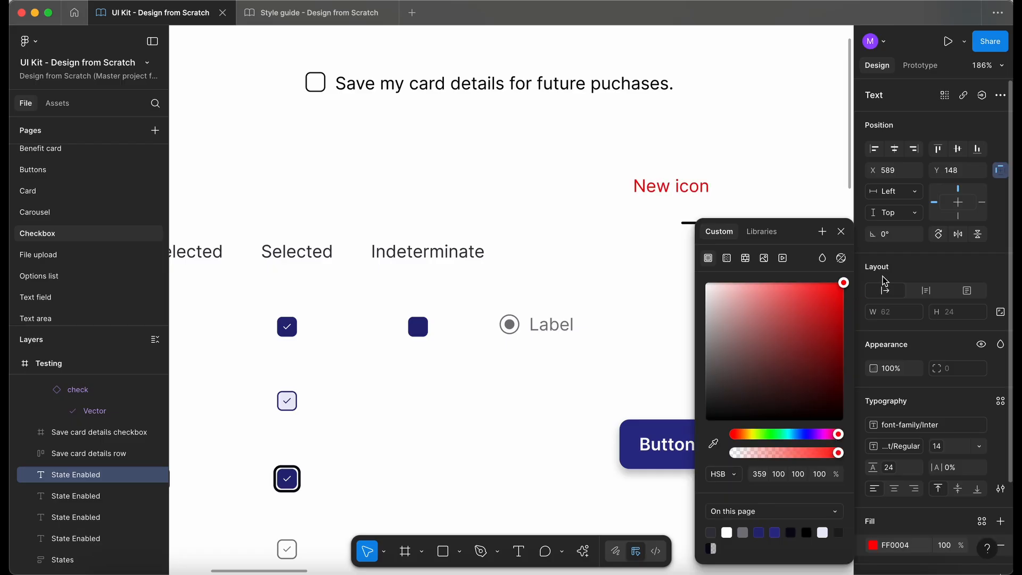
left_click(564, 142)
Step: Cut the minus icon and paste it beside the Enabled Indeterminate checkbox
scroll(565, 144, "down", 3)
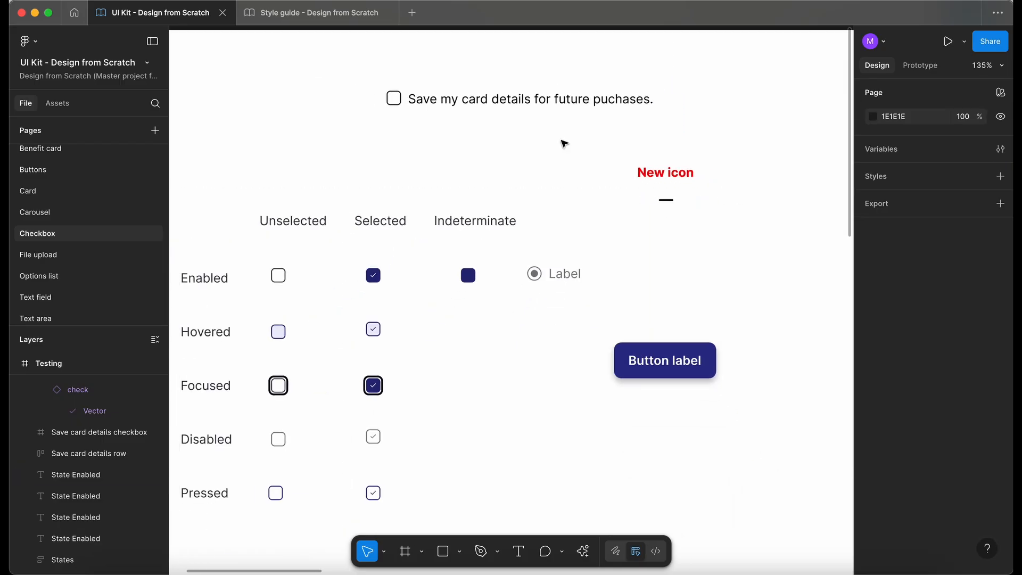
scroll(564, 143, "down", 1)
scroll(564, 143, "left", 2)
left_click_drag(655, 138, 728, 198)
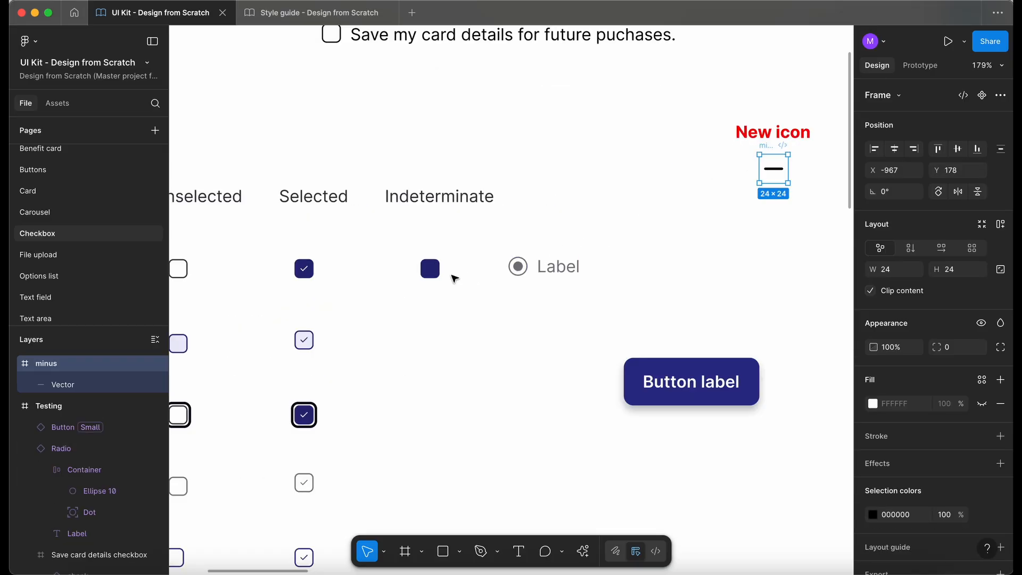
scroll(417, 283, "up", 5)
key("ctrl+x")
key("ctrl+v")
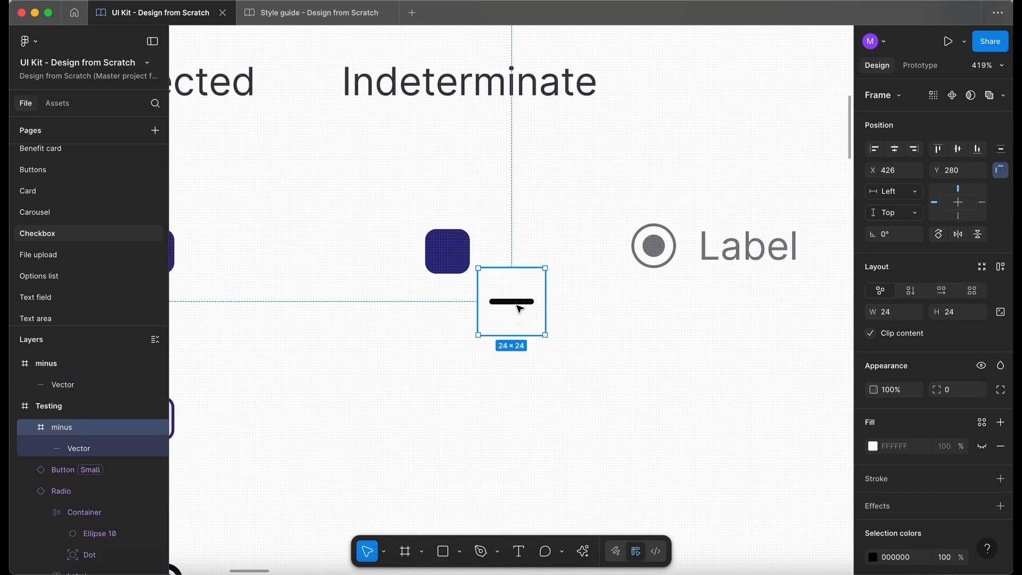
Step: Scale the minus icon down to 8 × 8 inside the Enabled Indeterminate checkbox with the Scale tool
left_click(383, 551)
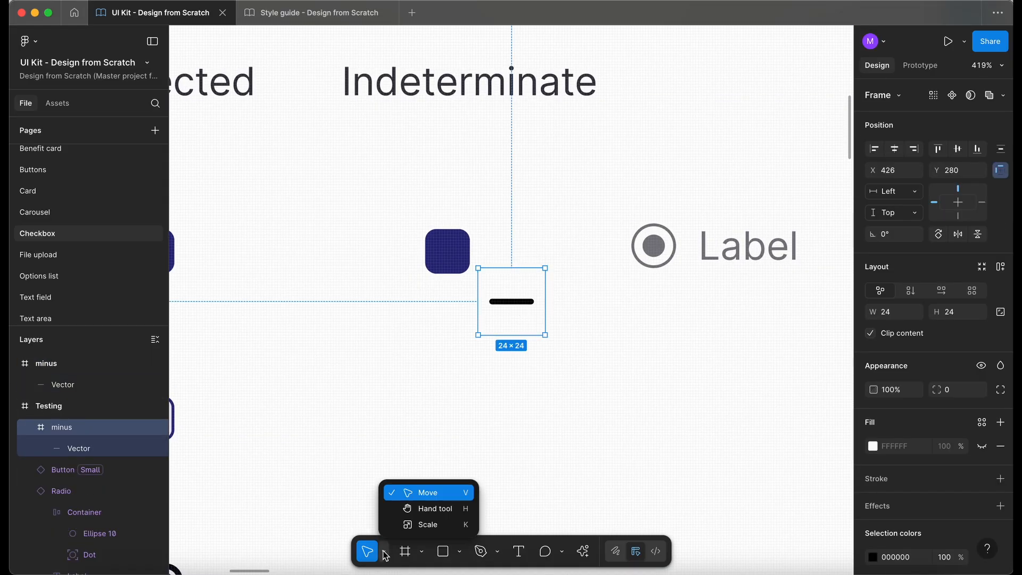
left_click(415, 526)
left_click_drag(544, 337, 447, 251)
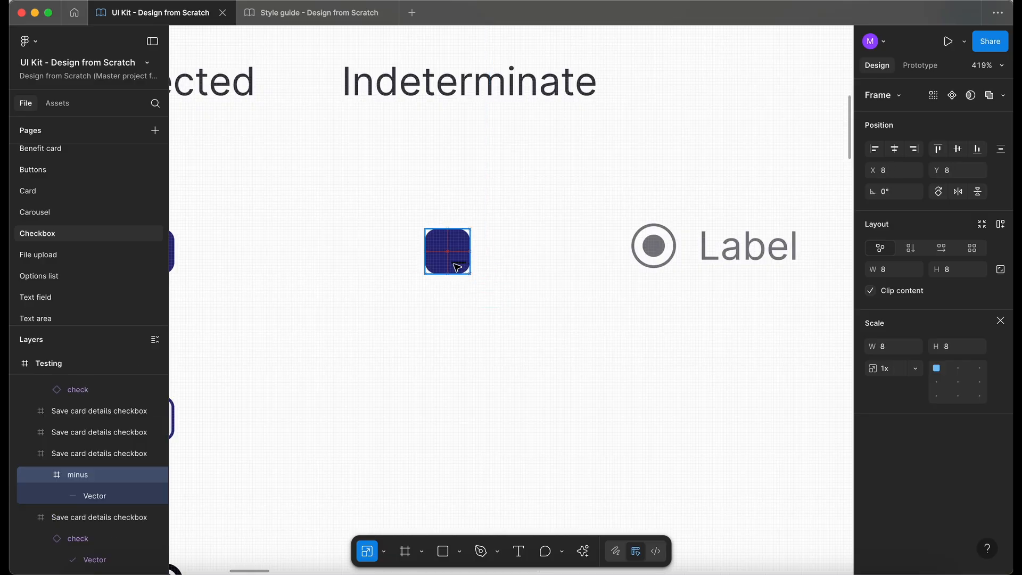
left_click(384, 551)
left_click(424, 524)
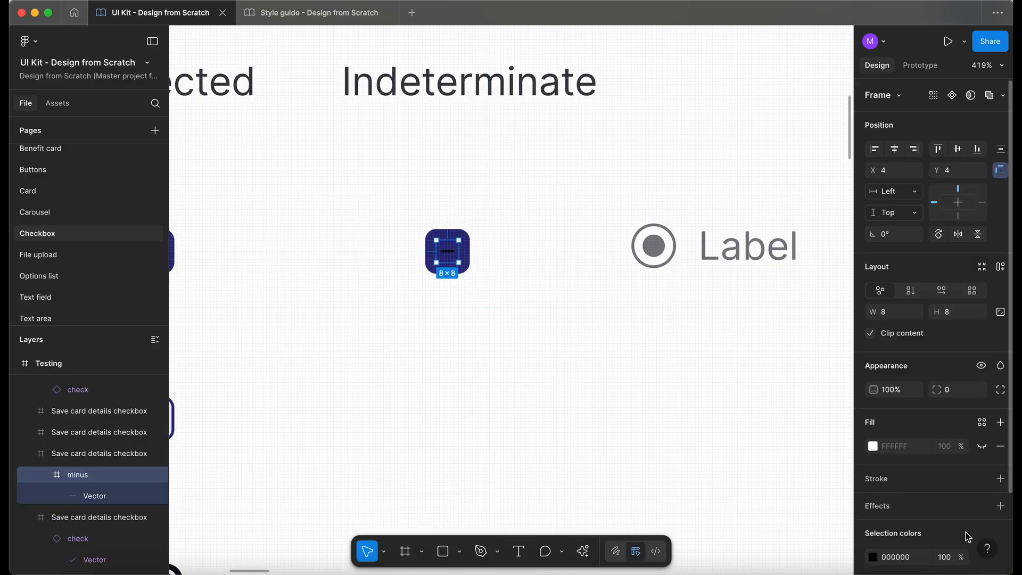
Step: Set the minus icon's colour to the dwm-neutral-0 library colour
scroll(985, 542, "down", 3)
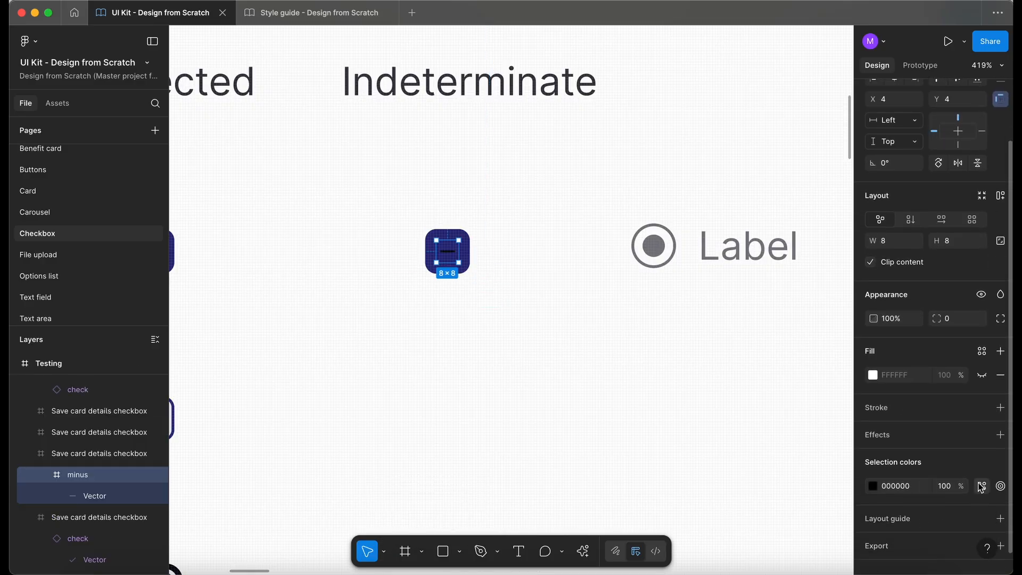
left_click(982, 486)
type("neu")
scroll(791, 501, "down", 8)
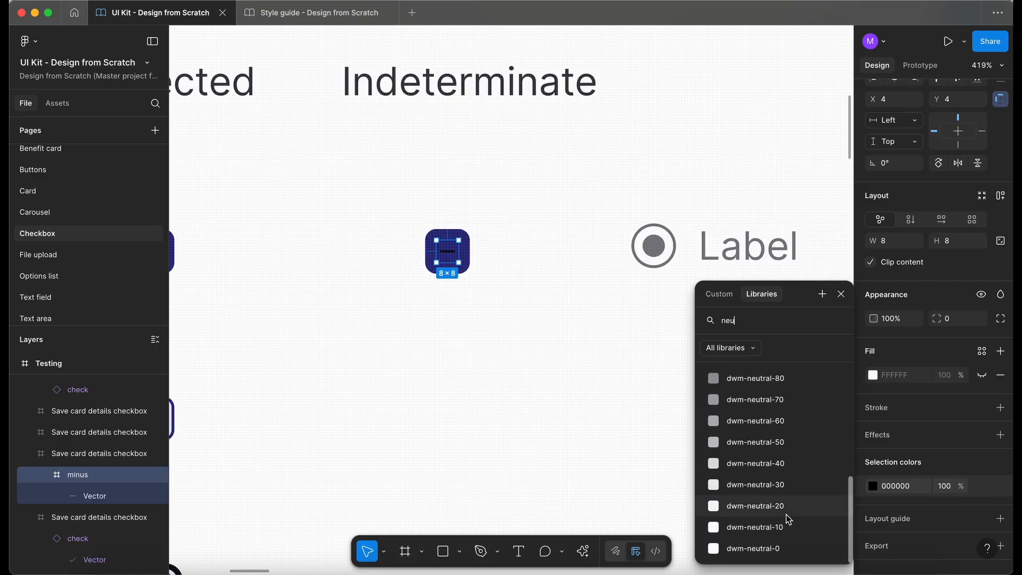
left_click(786, 548)
left_click(543, 350)
Step: Zoom in and out to inspect the Indeterminate checkbox against the other columns
scroll(543, 350, "left", 3)
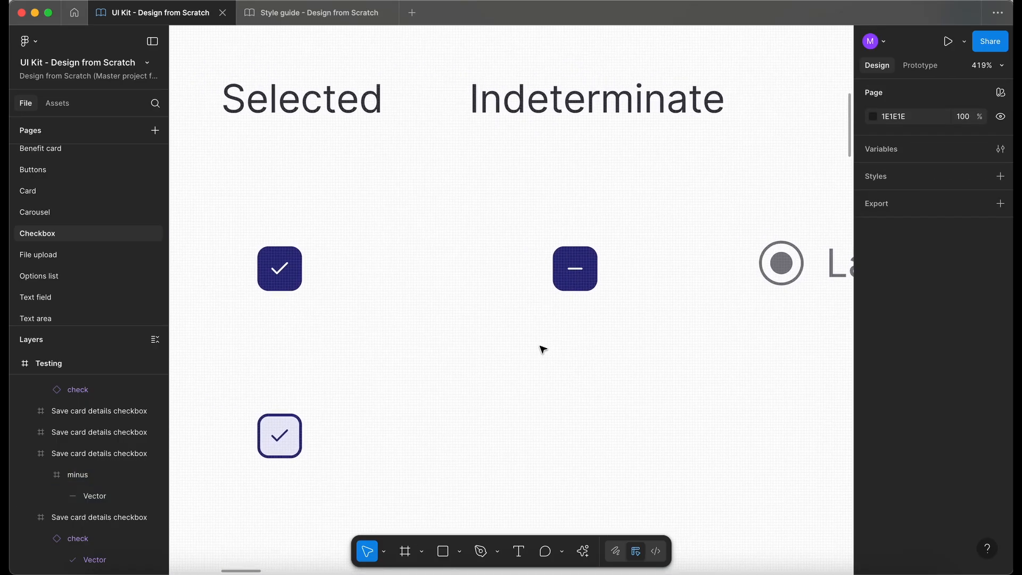
scroll(543, 350, "down", 3)
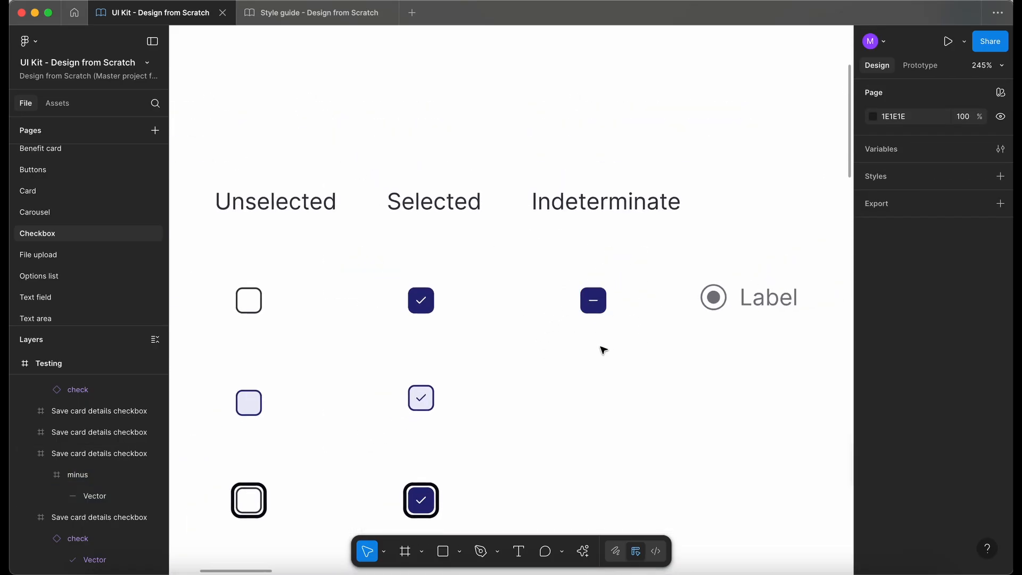
scroll(603, 350, "up", 3)
scroll(608, 282, "up", 3)
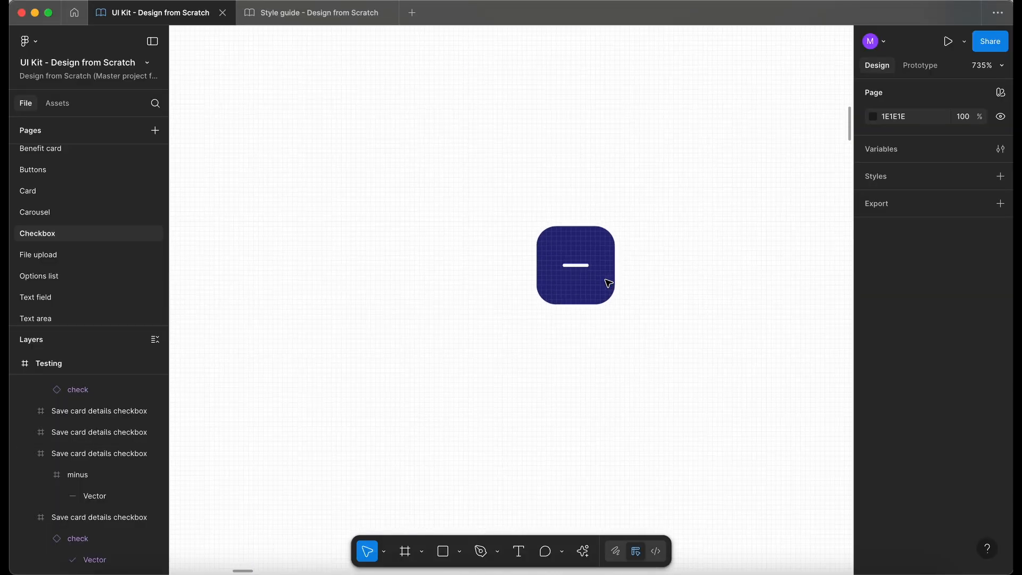
scroll(560, 285, "down", 3)
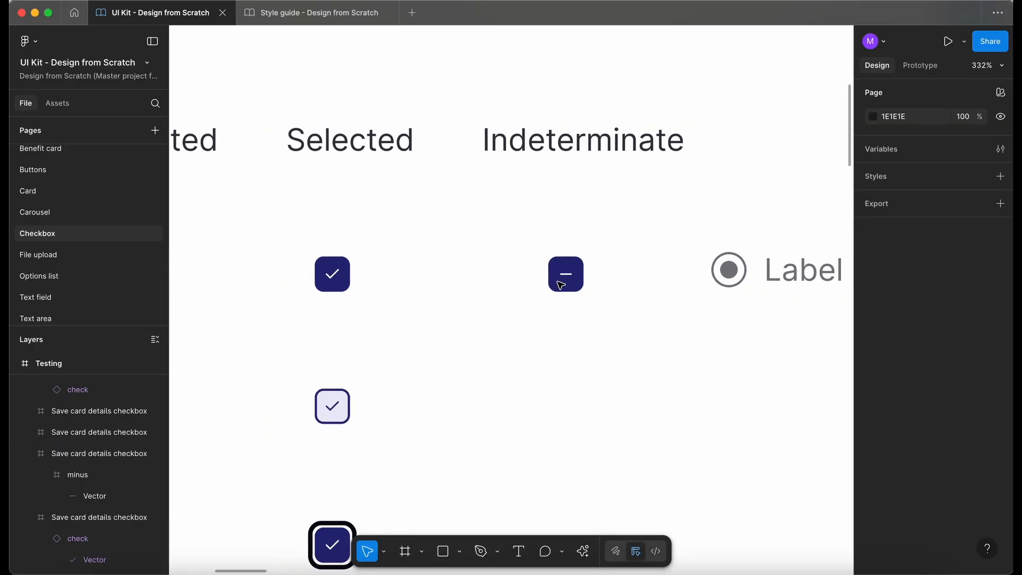
scroll(554, 316, "down", 3)
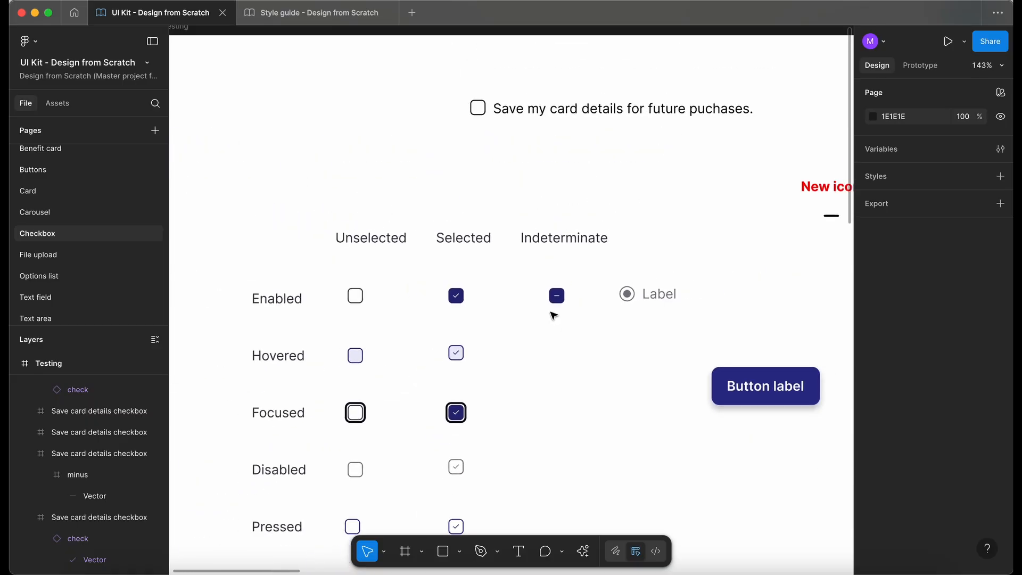
scroll(555, 316, "down", 2)
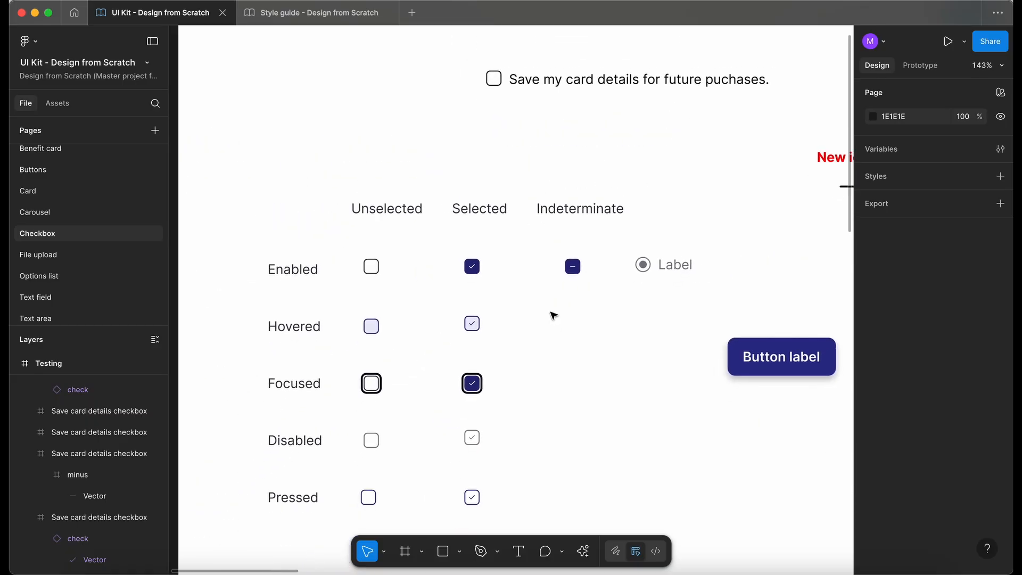
scroll(554, 316, "down", 1)
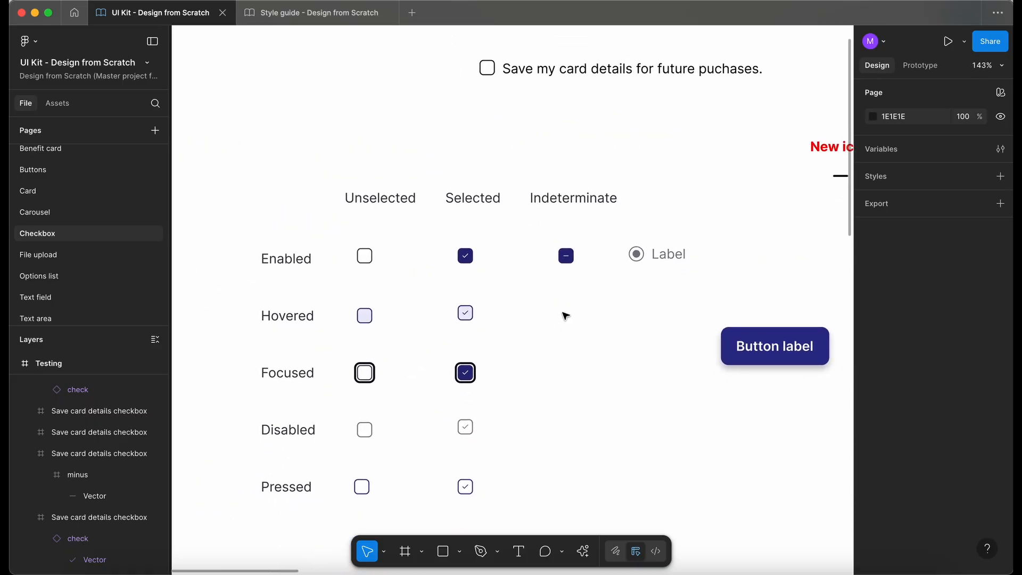
Step: Duplicate the Hovered Selected checkbox into the Indeterminate column
left_click(464, 313)
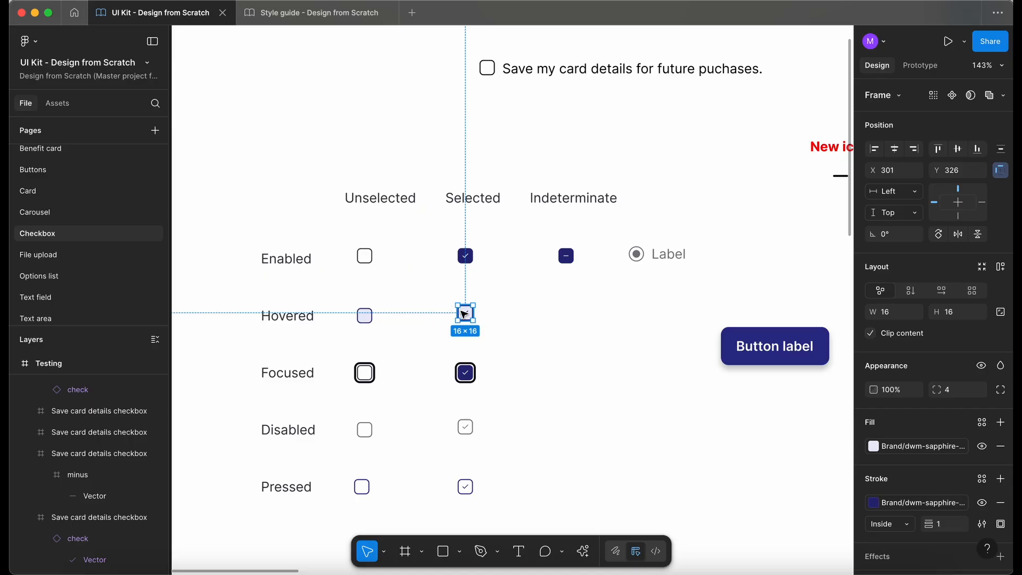
left_click_drag(466, 314, 574, 317)
Step: Paste the minus icon into the Hovered Indeterminate checkbox and delete its checkmark
scroll(567, 311, "up", 5)
double_click(573, 168)
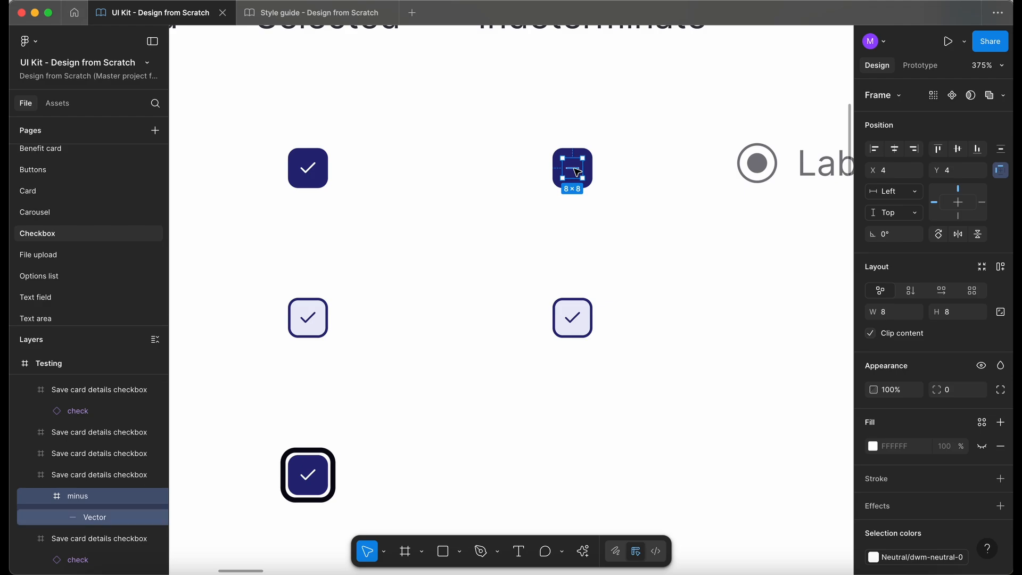
left_click(572, 324)
key("super+v")
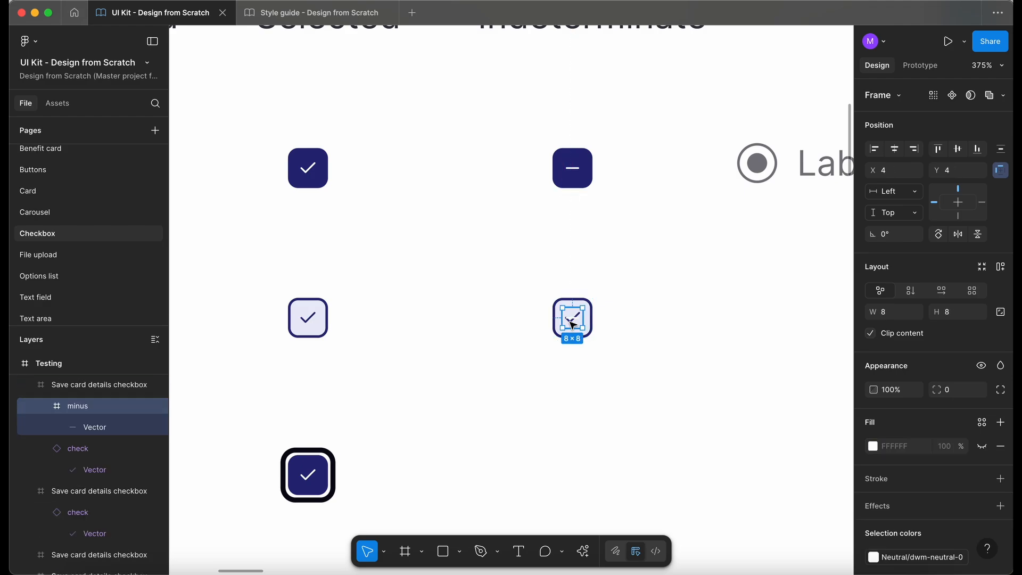
scroll(572, 324, "up", 5)
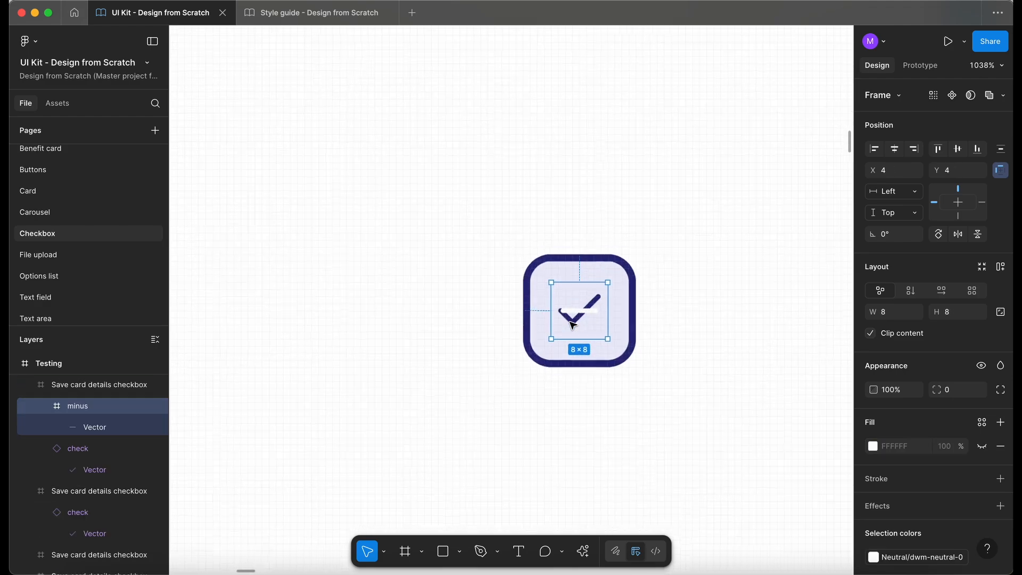
left_click(92, 452)
key("Delete")
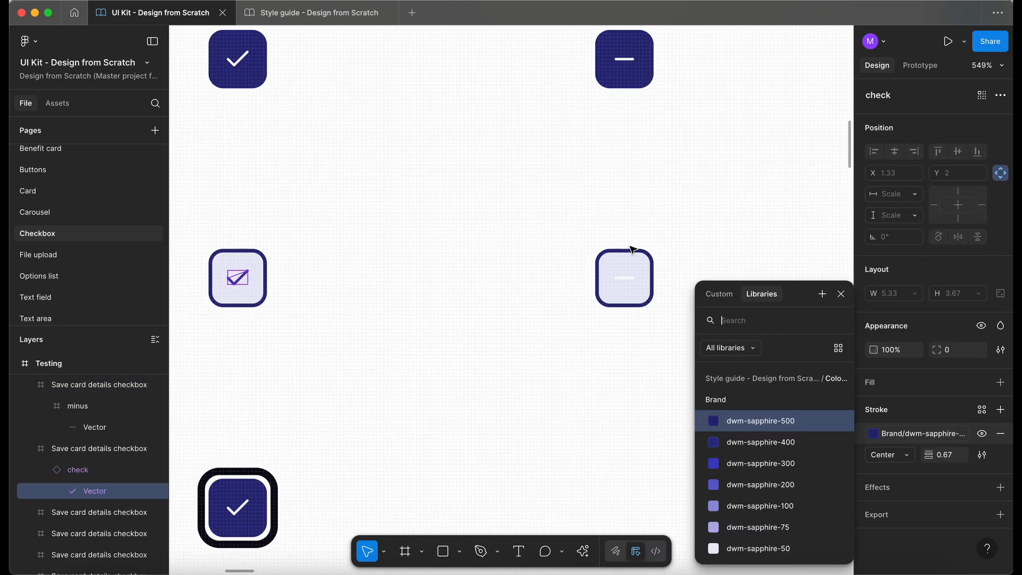
Step: Change the Hovered Indeterminate minus icon's stroke colour to the dark brand colour
left_click(625, 278)
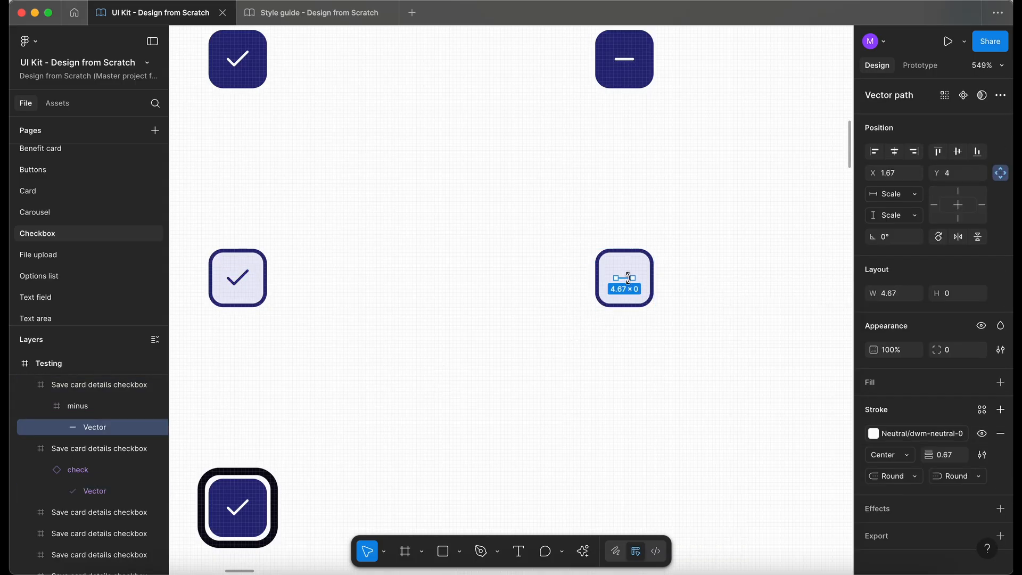
left_click(912, 433)
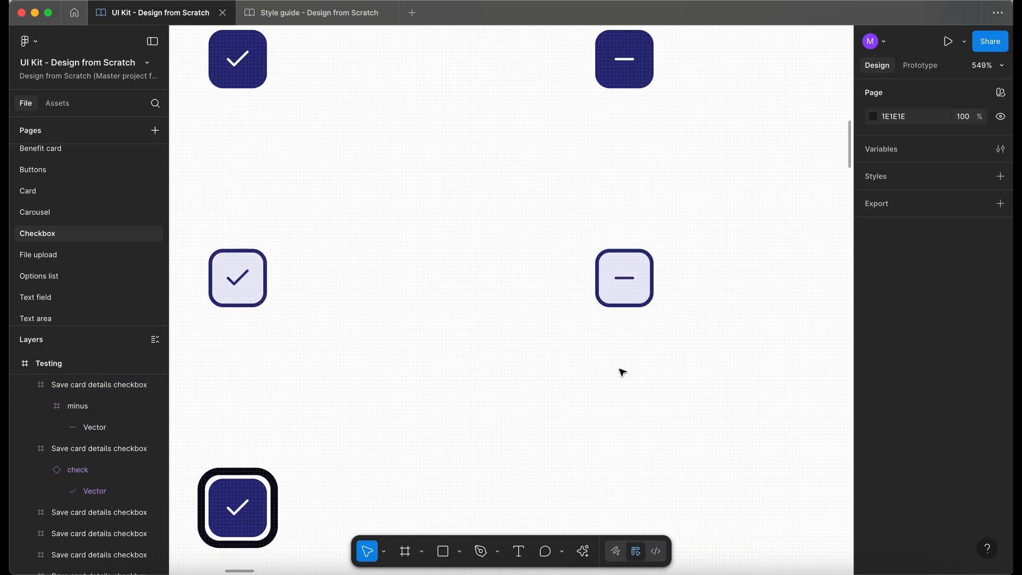
Step: Duplicate the Enabled Indeterminate checkbox into the Focused row
scroll(621, 374, "down", 5)
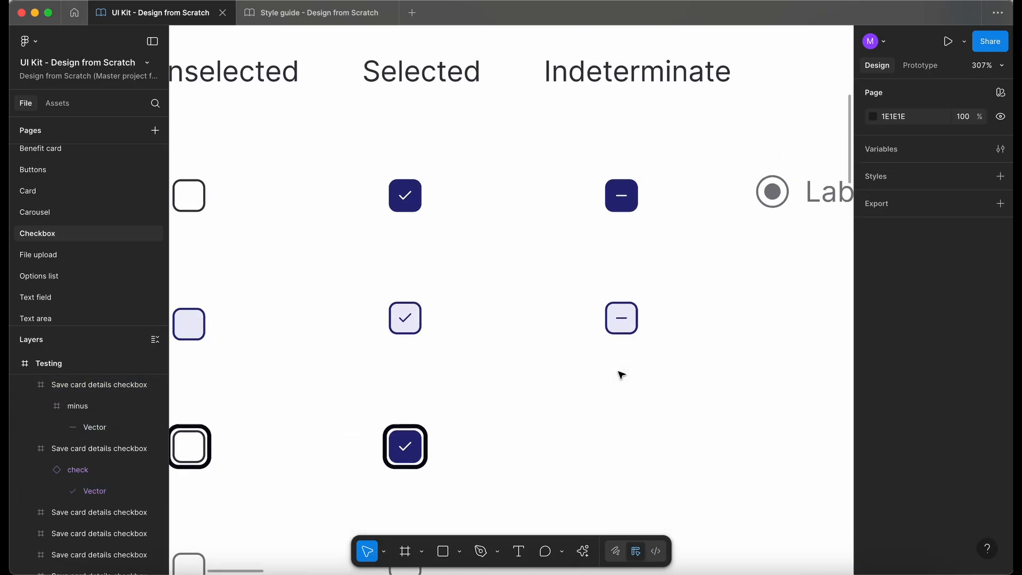
scroll(620, 373, "down", 2)
scroll(620, 373, "down", 3)
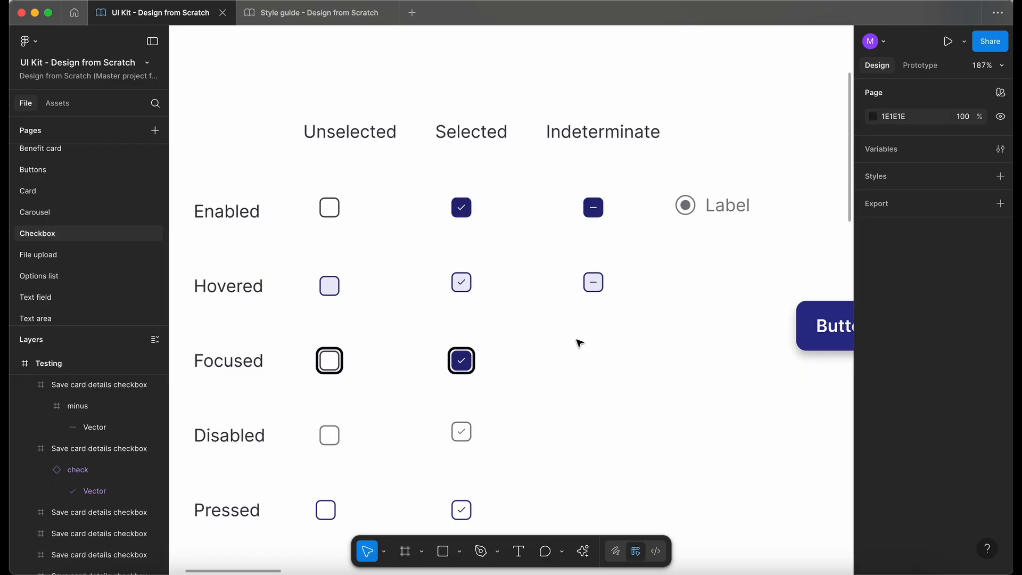
left_click(594, 210)
left_click_drag(596, 216, 597, 370)
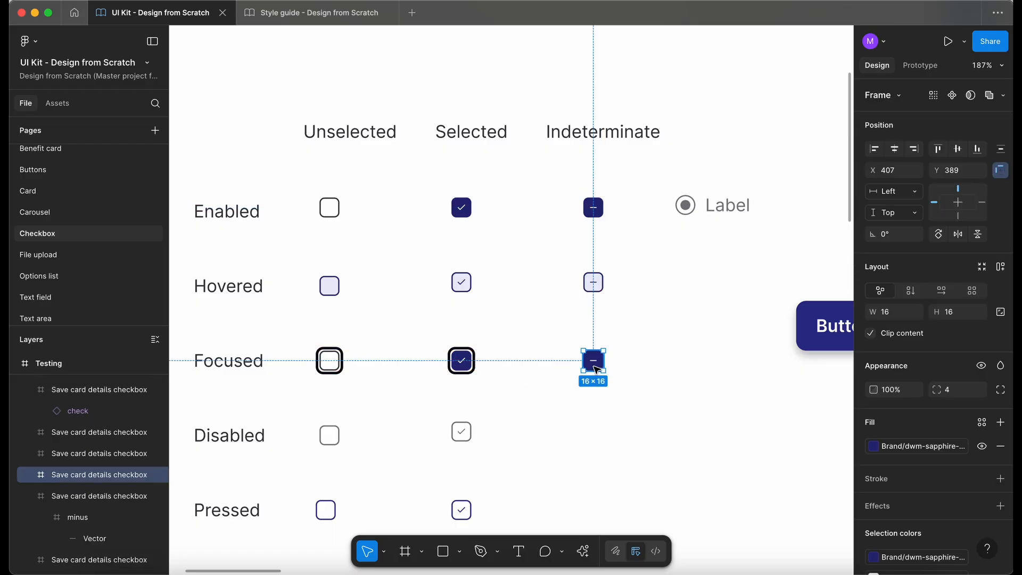
Step: Give the Focused Indeterminate checkbox the same thick focus outline as the Focused Selected checkbox
scroll(543, 358, "up", 5)
left_click(393, 369)
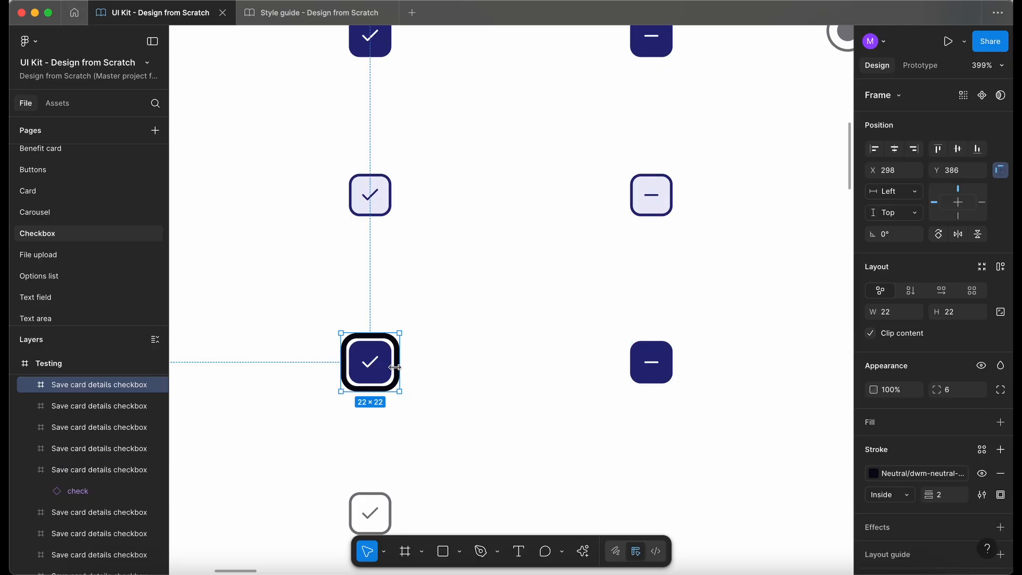
left_click_drag(394, 367, 665, 359)
left_click(574, 304)
Step: Duplicate the Hovered Indeterminate checkbox into the Disabled row and remove its fill
scroll(575, 306, "down", 5)
scroll(575, 307, "down", 2)
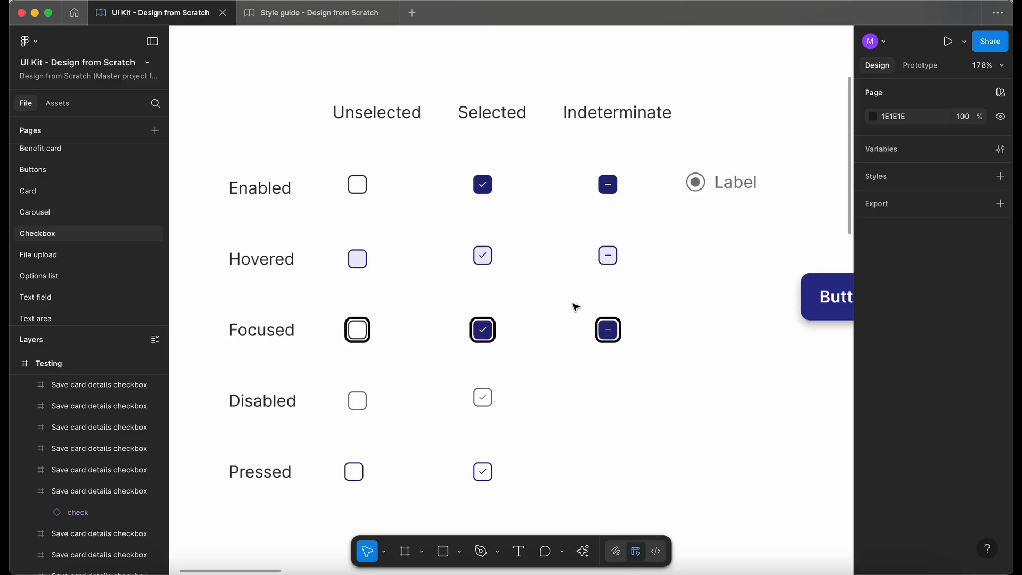
scroll(613, 361, "up", 3)
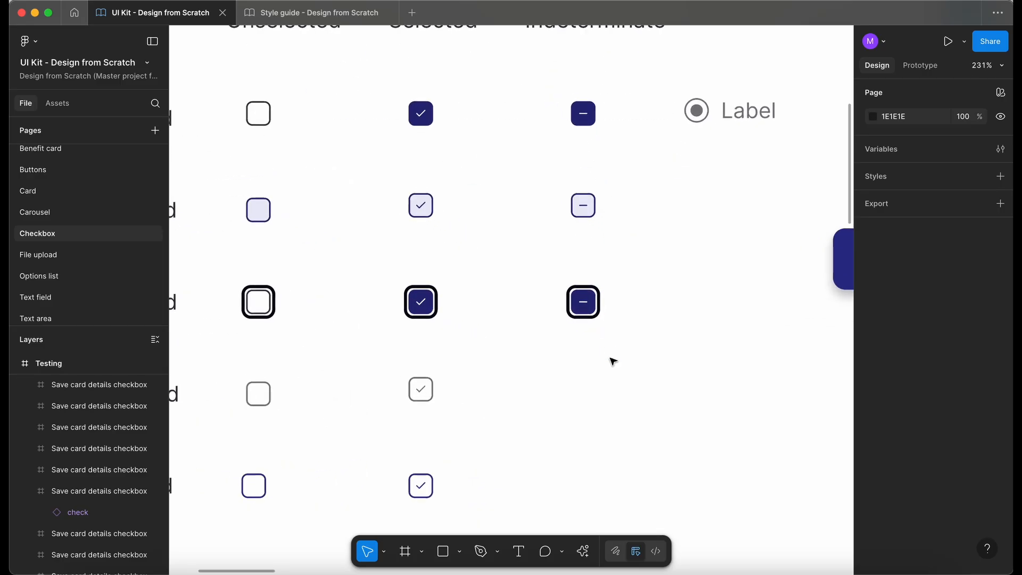
scroll(486, 235, "down", 2)
left_click_drag(639, 197, 564, 134)
left_click_drag(612, 179, 609, 357)
scroll(606, 362, "up", 3)
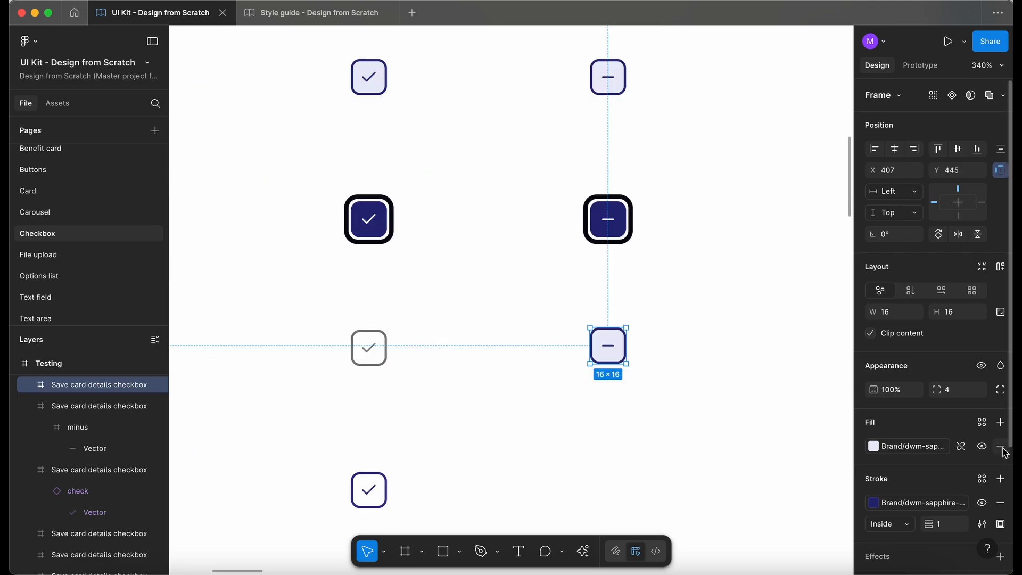
left_click(1001, 446)
Step: Give the Disabled Indeterminate checkbox the same neutral grey stroke as the Disabled Selected checkbox
left_click_drag(401, 370, 345, 335)
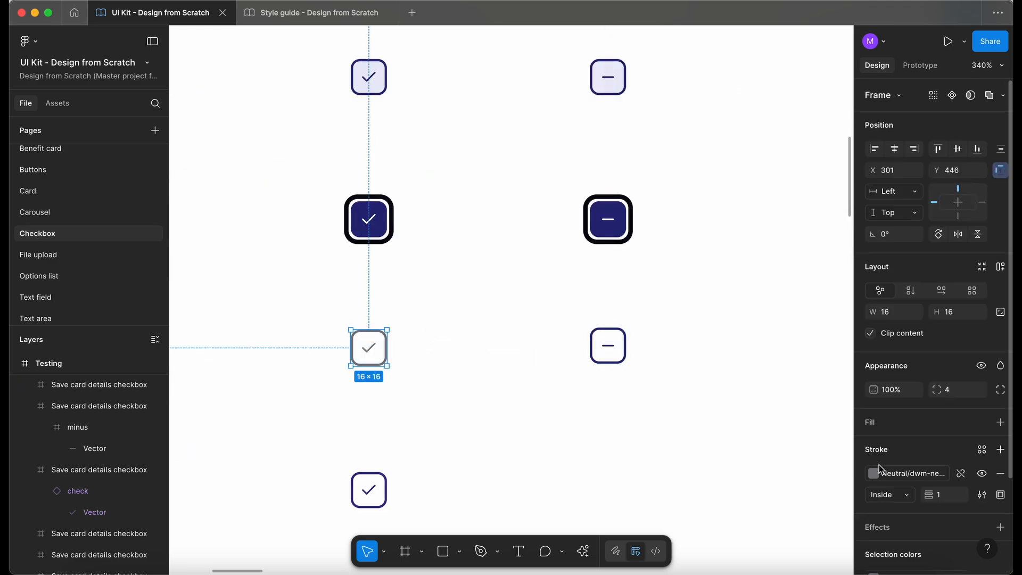
left_click(903, 471)
left_click(508, 450)
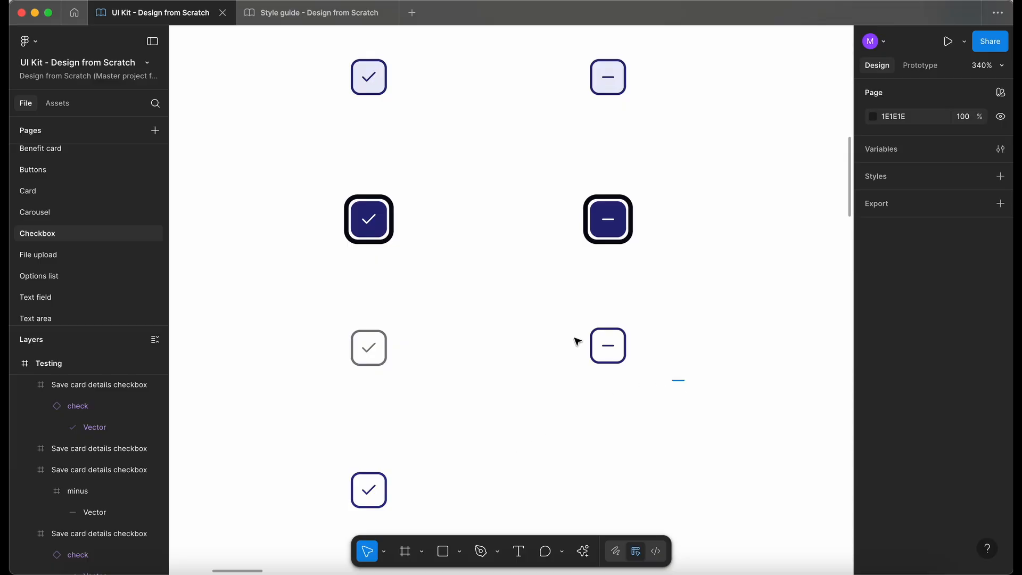
left_click(600, 353)
left_click(910, 472)
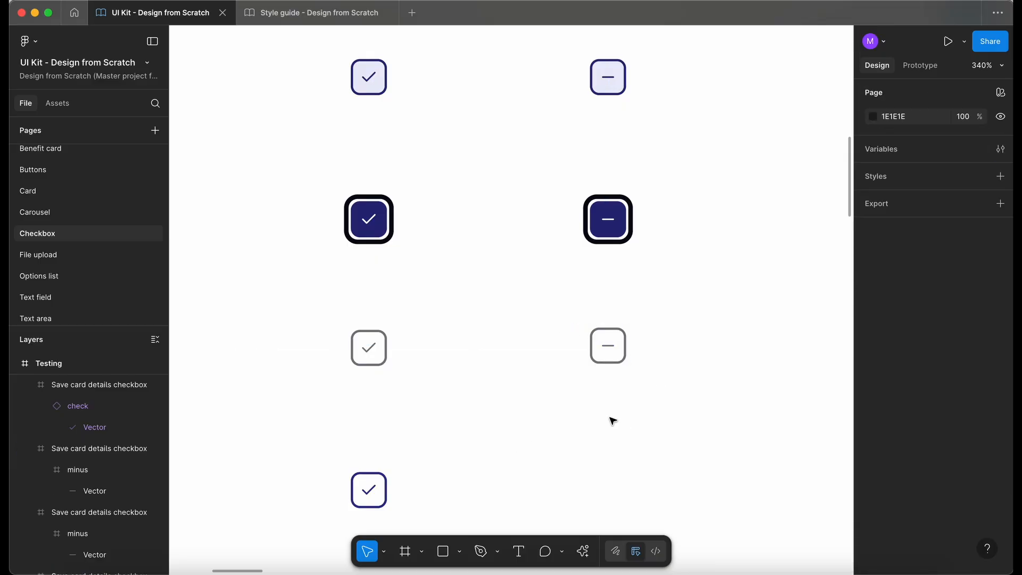
Step: Duplicate the Pressed Selected checkbox into the Indeterminate column of the Pressed row
scroll(557, 390, "down", 3)
scroll(554, 388, "down", 2)
scroll(554, 388, "left", 1)
left_click_drag(516, 426, 441, 355)
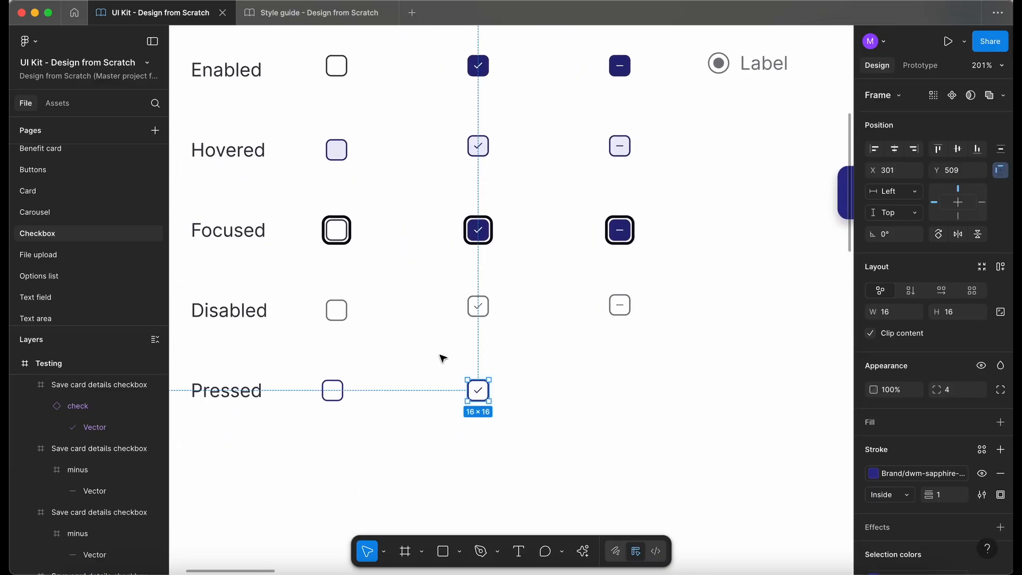
left_click_drag(482, 398, 624, 395)
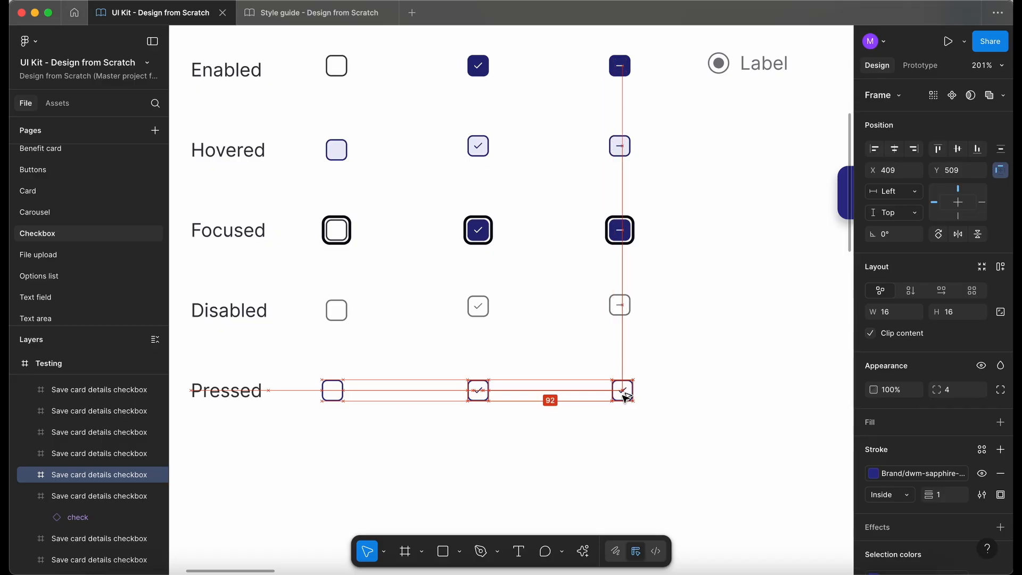
Step: Replace the check inside the Pressed Indeterminate checkbox with the pasted minus icon
scroll(623, 396, "up", 5)
left_click(623, 382)
key("Delete")
key("super+v")
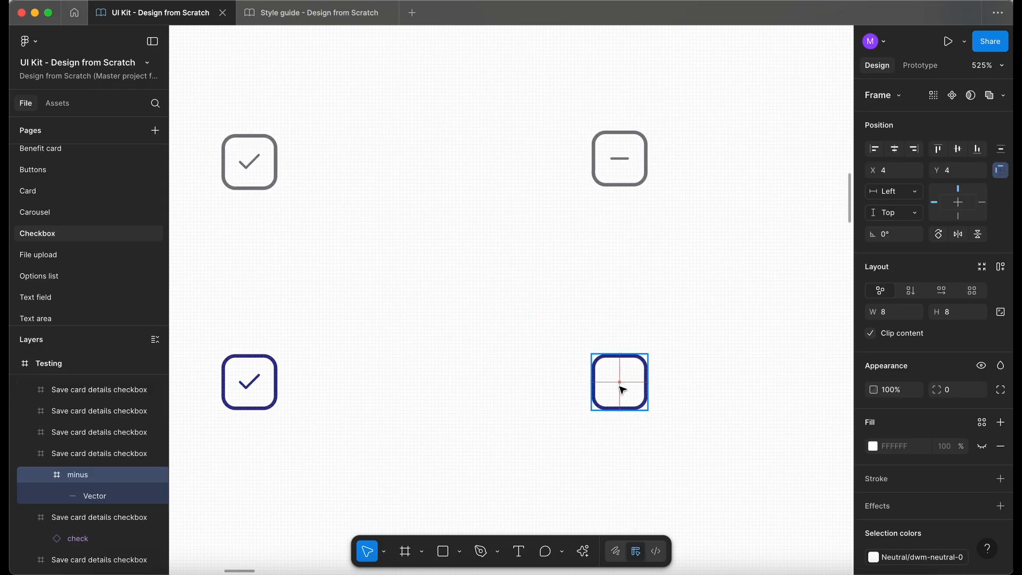
Step: Try dwm-error-500 on the Pressed minus icon and compare the Pressed checkboxes' stroke colours
left_click(927, 563)
left_click(754, 524)
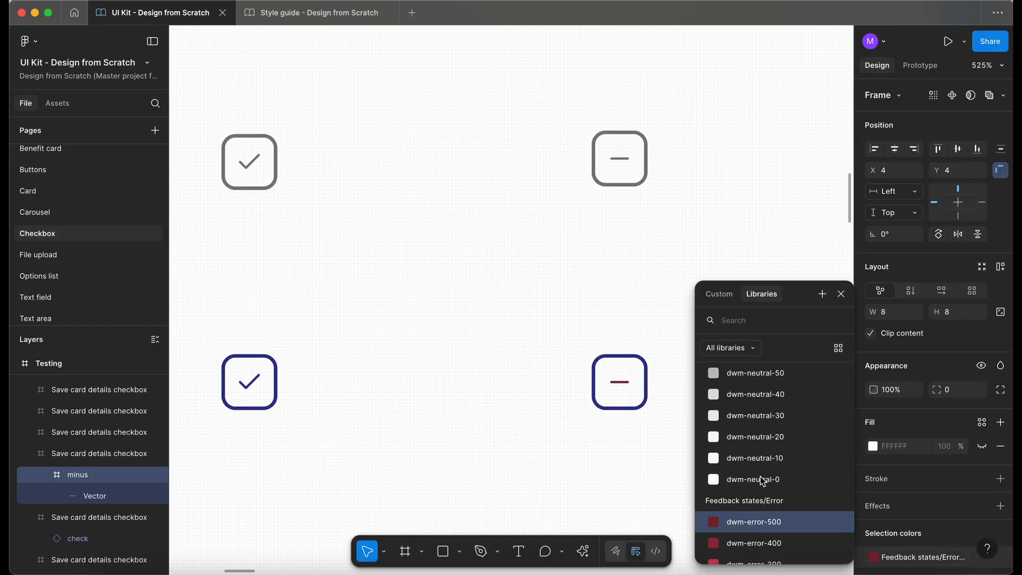
left_click(249, 382)
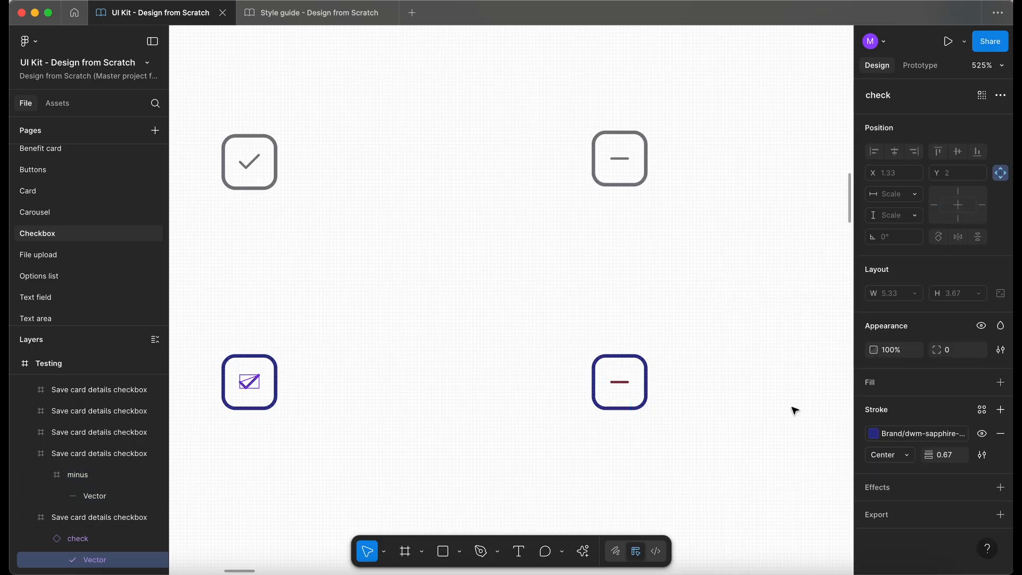
left_click(907, 434)
left_click(500, 504)
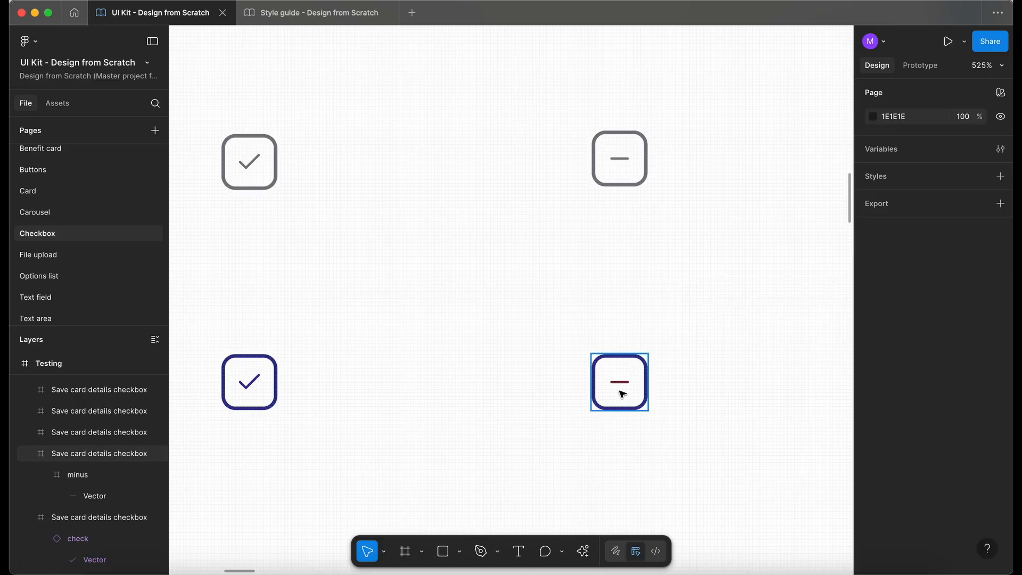
left_click(625, 400, "super")
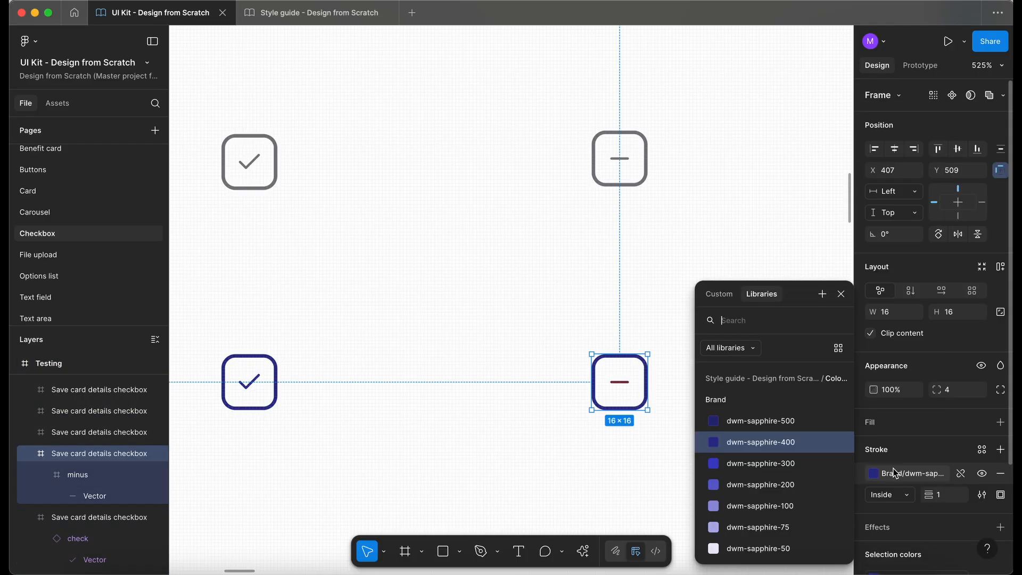
left_click(531, 392)
Step: Recolour the Pressed Indeterminate minus icon to dwm-sapphire-400 and view the whole checkbox grid
left_click(624, 383, "super")
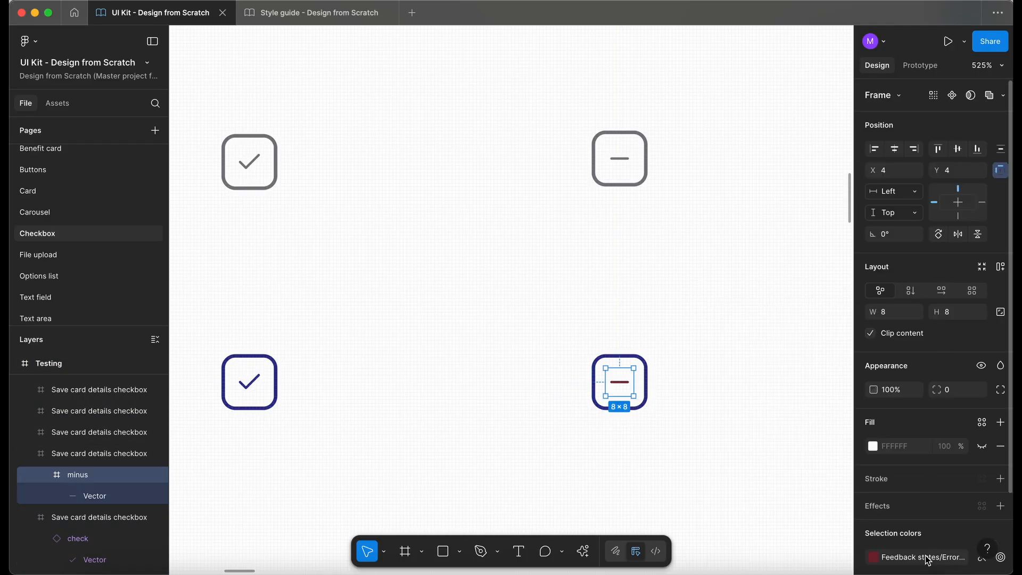
key("shift+Return")
left_click(926, 557)
type("sa")
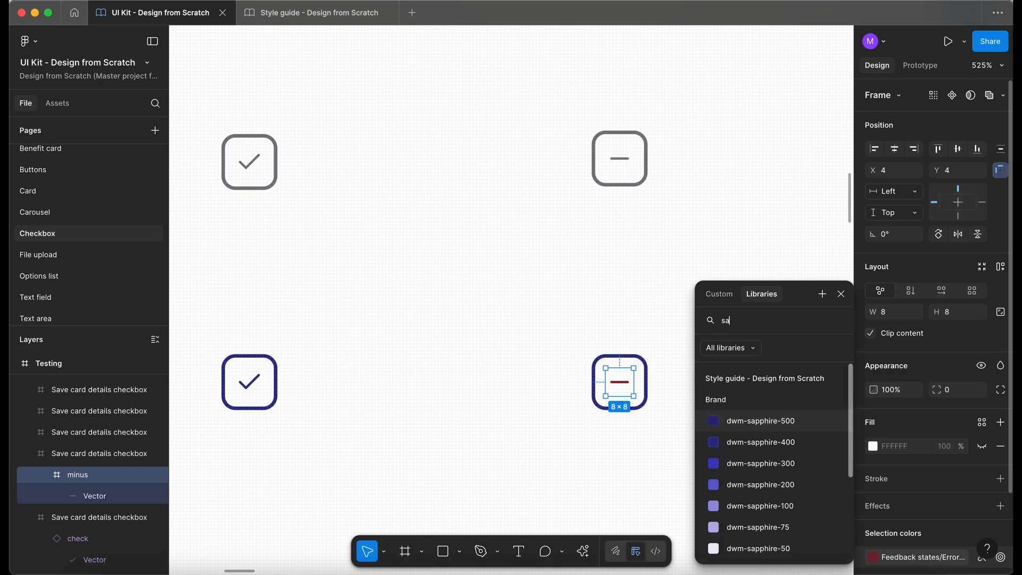
left_click(778, 442)
left_click(535, 461)
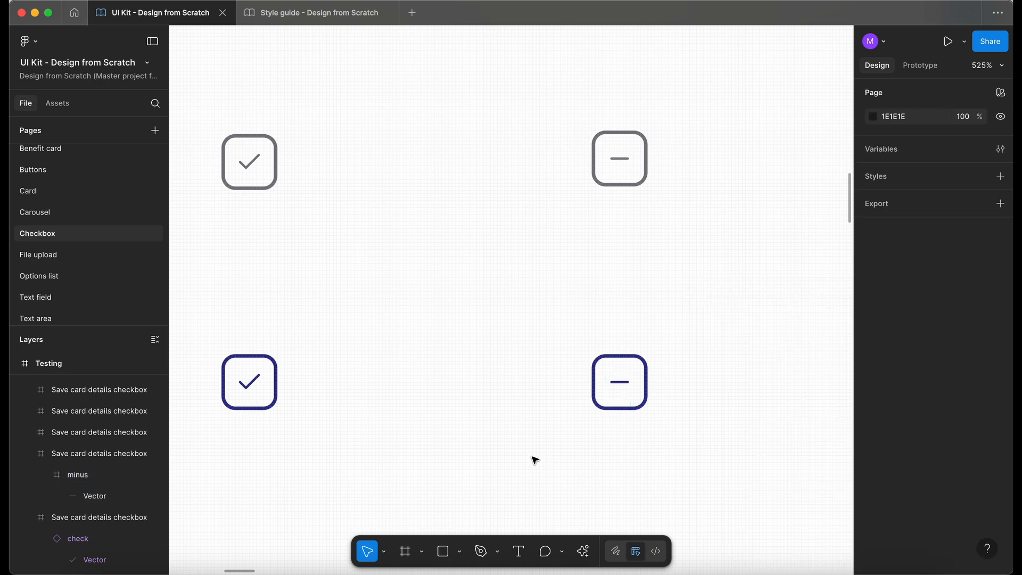
key("shift+0")
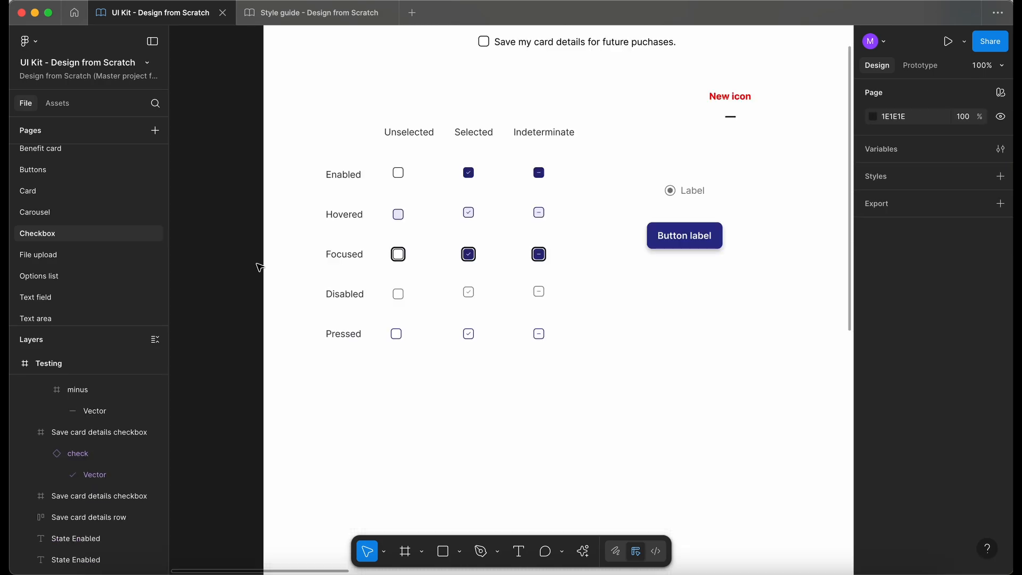